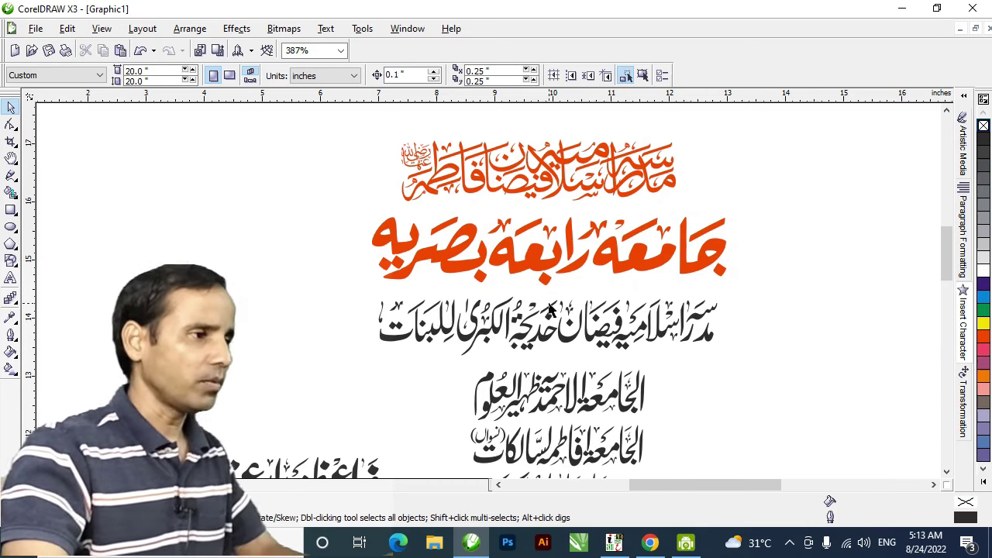
Step: Examine the sample Urdu calligraphy titles on the page, from the orange madrasa names down to the framed Arabic verses
{"action": "key", "text": "h"}
{"action": "left_click_drag", "start_coordinate": [540, 342], "coordinate": [555, 245]}
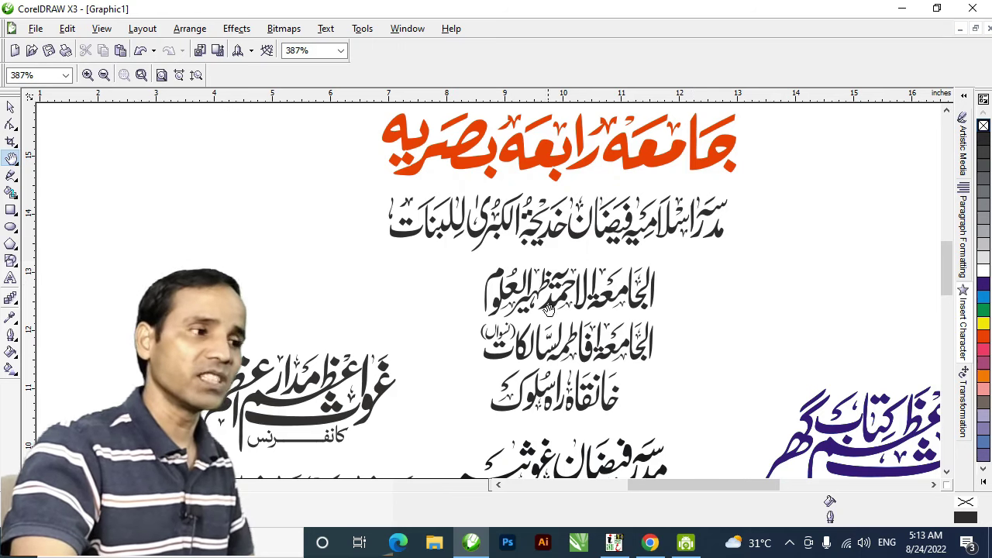
{"action": "left_click_drag", "start_coordinate": [556, 327], "coordinate": [545, 250]}
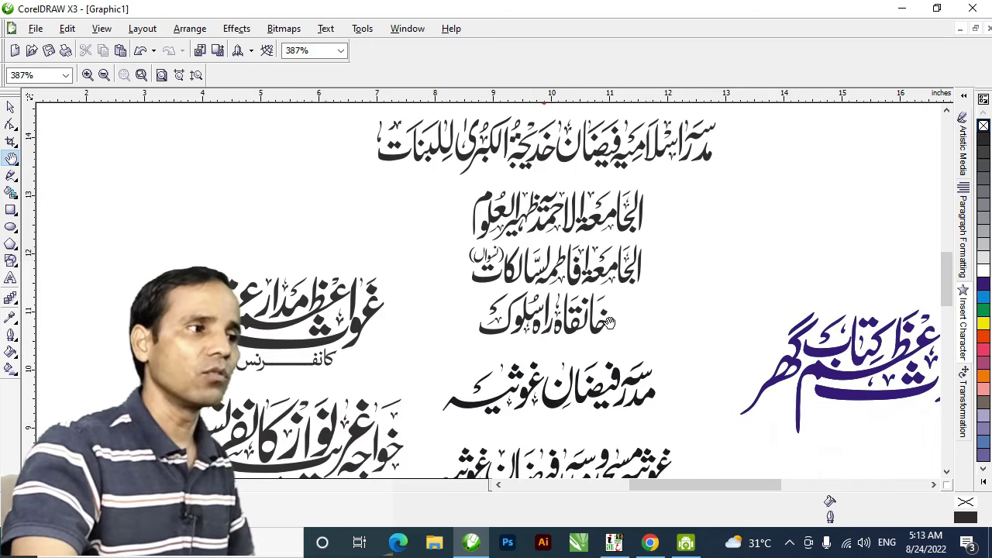
{"action": "left_click_drag", "start_coordinate": [883, 389], "coordinate": [748, 288]}
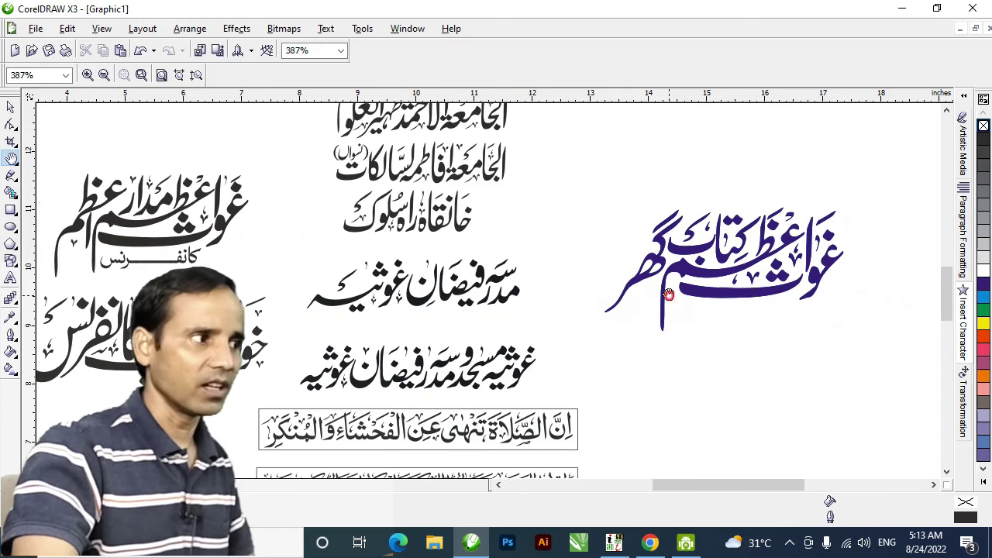
{"action": "left_click_drag", "start_coordinate": [668, 295], "coordinate": [742, 294]}
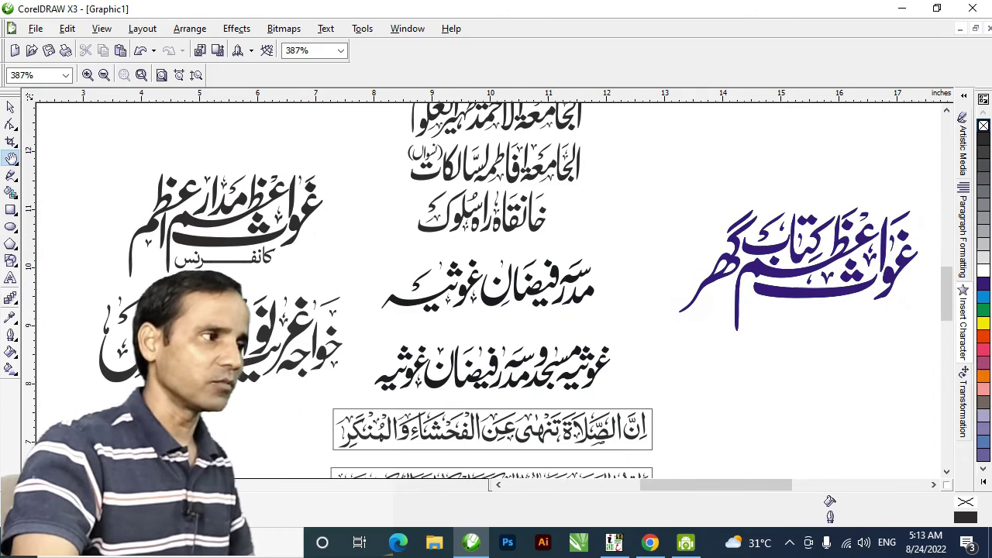
{"action": "left_click_drag", "start_coordinate": [563, 335], "coordinate": [596, 257]}
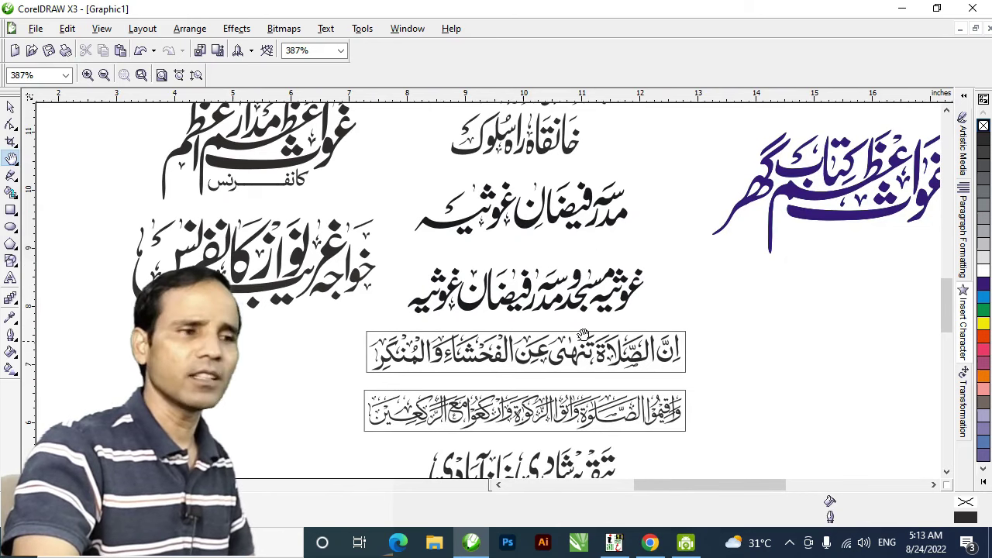
{"action": "left_click_drag", "start_coordinate": [506, 359], "coordinate": [507, 317]}
{"action": "left_click_drag", "start_coordinate": [489, 278], "coordinate": [486, 389]}
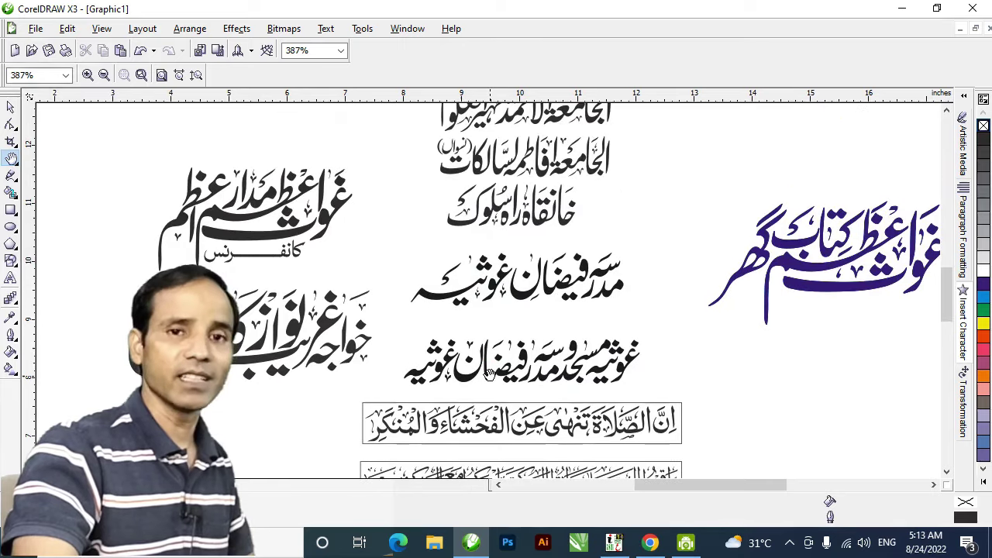
{"action": "left_click_drag", "start_coordinate": [545, 353], "coordinate": [485, 376]}
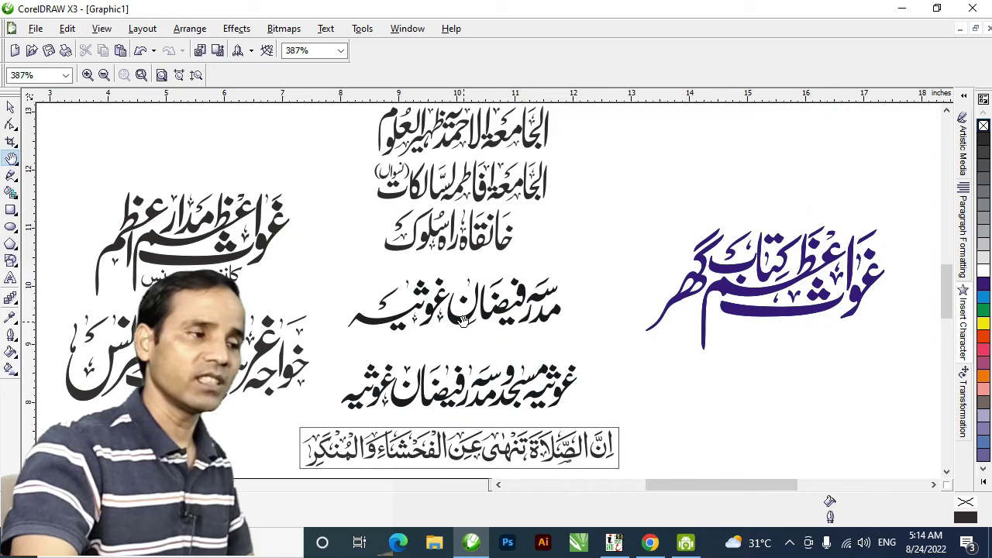
{"action": "scroll", "coordinate": [473, 357], "scroll_direction": "down", "scroll_amount": 2}
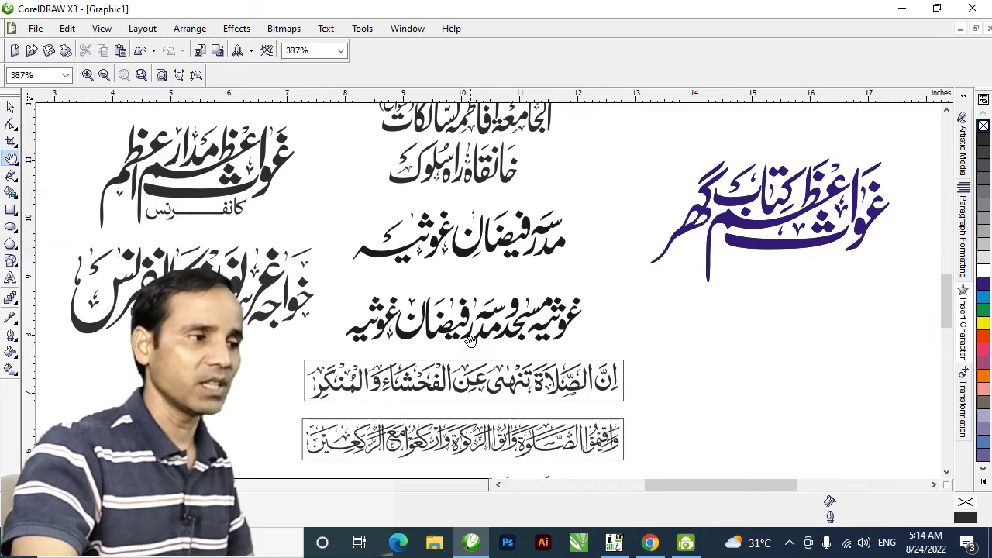
{"action": "scroll", "coordinate": [469, 341], "scroll_direction": "down", "scroll_amount": 2}
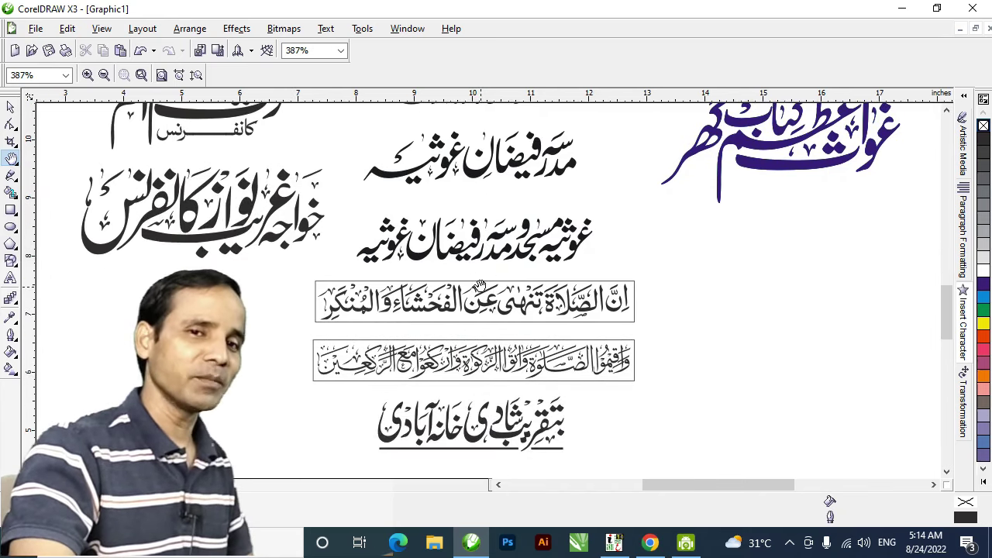
{"action": "left_click_drag", "start_coordinate": [479, 333], "coordinate": [485, 303]}
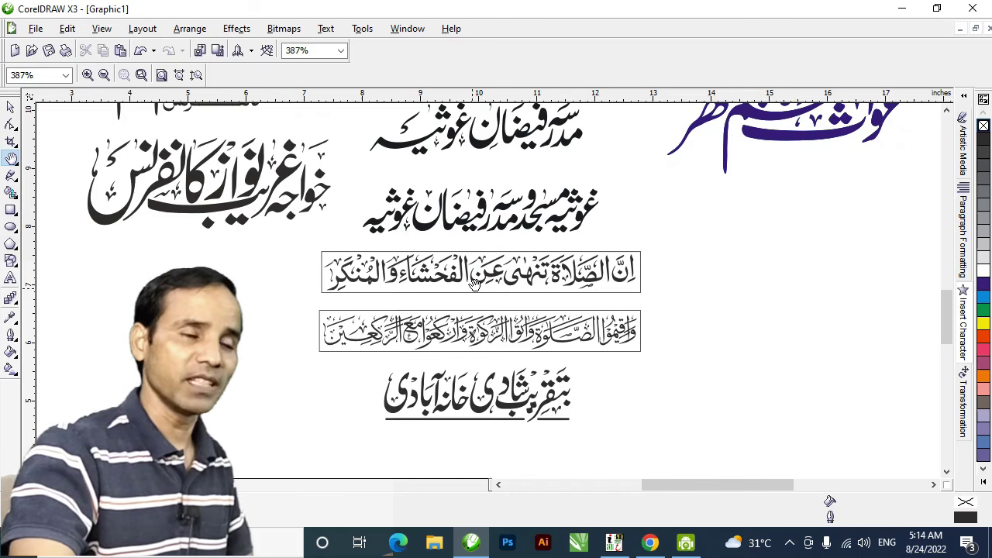
Step: Examine the two framed Arabic verses and the underlined wedding heading below them at close range
{"action": "scroll", "coordinate": [478, 287], "scroll_direction": "up", "scroll_amount": 3}
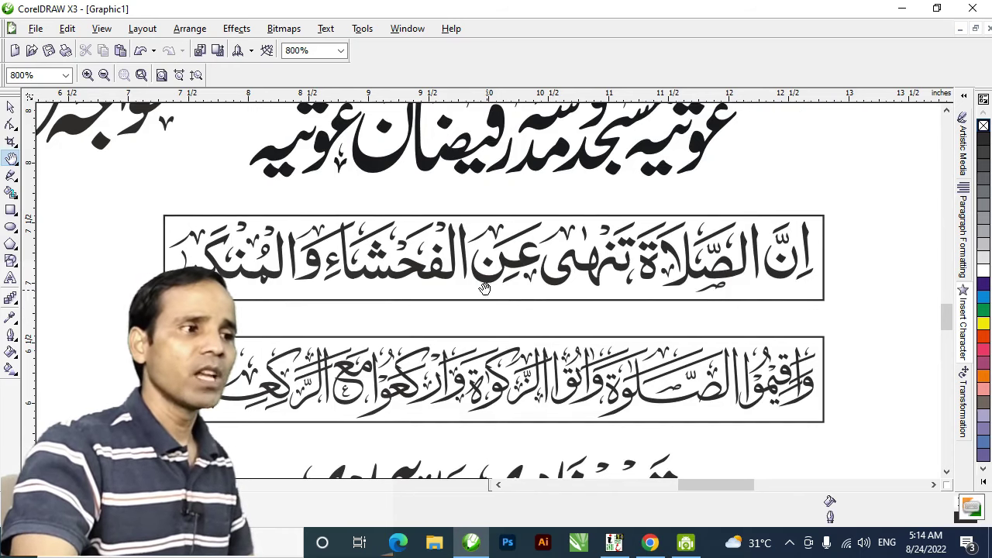
{"action": "left_click_drag", "start_coordinate": [501, 350], "coordinate": [503, 273]}
{"action": "left_click_drag", "start_coordinate": [638, 259], "coordinate": [639, 284]}
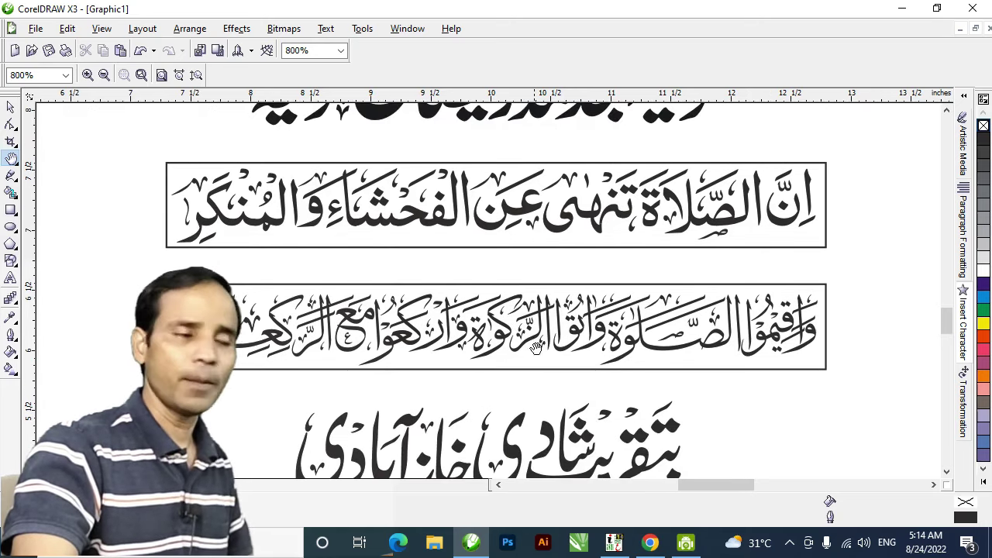
{"action": "left_click_drag", "start_coordinate": [535, 353], "coordinate": [533, 287]}
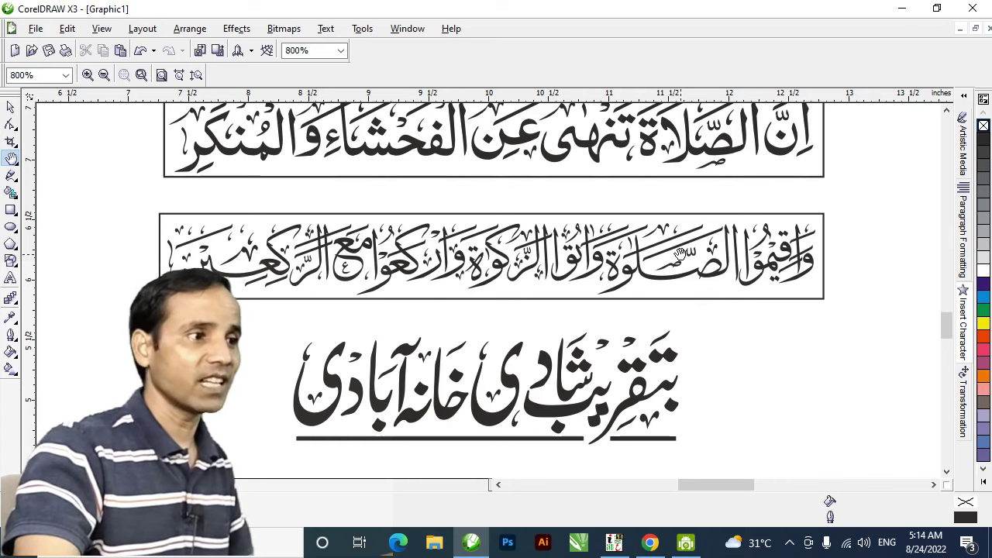
{"action": "left_click_drag", "start_coordinate": [364, 281], "coordinate": [374, 231]}
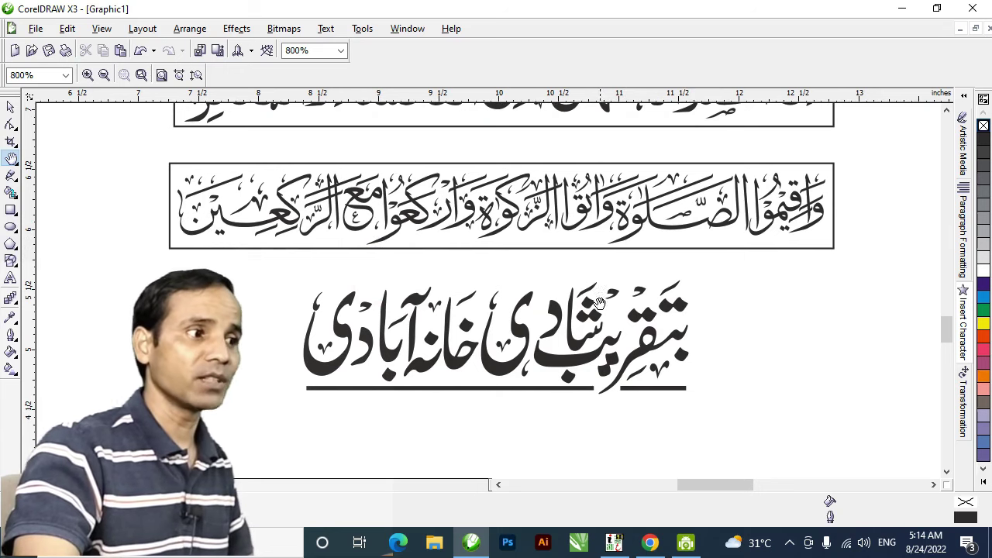
{"action": "left_click_drag", "start_coordinate": [598, 329], "coordinate": [600, 261]}
{"action": "scroll", "coordinate": [487, 289], "scroll_direction": "down", "scroll_amount": 1}
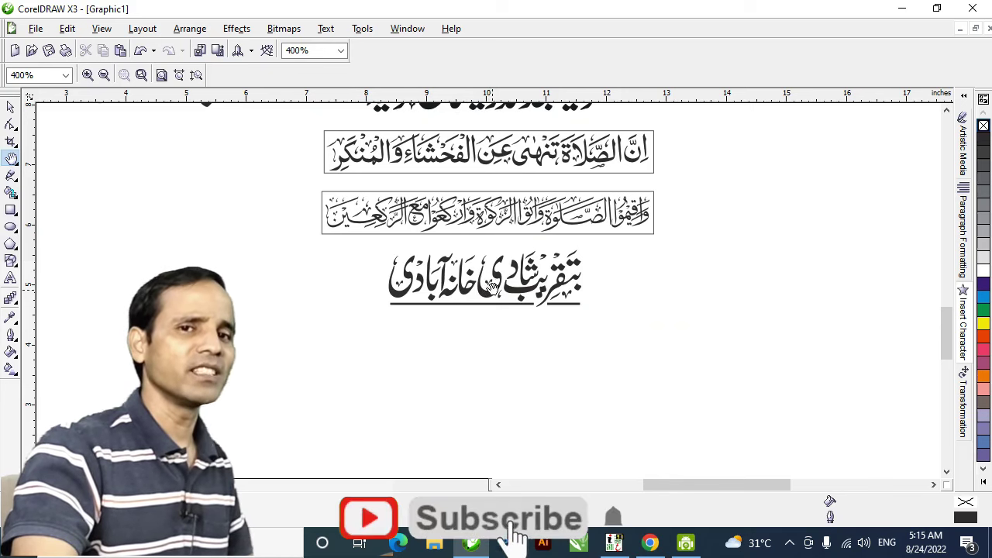
Step: Look over the whole set of samples, then examine the dark blue غوث اعظم کتاب گھر title up close
{"action": "left_click_drag", "start_coordinate": [528, 164], "coordinate": [461, 296]}
{"action": "left_click_drag", "start_coordinate": [471, 198], "coordinate": [468, 300]}
{"action": "scroll", "coordinate": [467, 301], "scroll_direction": "down", "scroll_amount": 1}
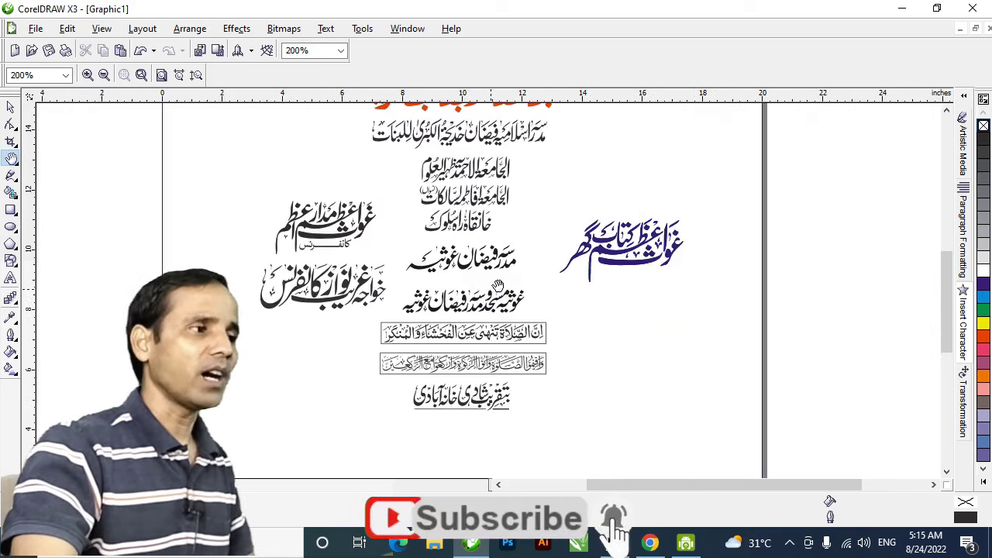
{"action": "scroll", "coordinate": [504, 310], "scroll_direction": "up", "scroll_amount": 3}
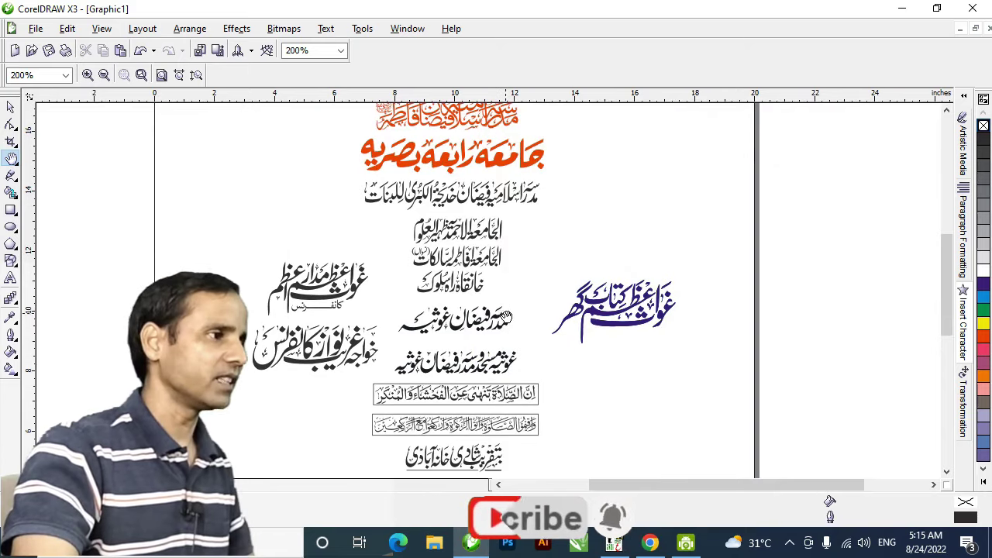
{"action": "scroll", "coordinate": [544, 362], "scroll_direction": "down", "scroll_amount": 1}
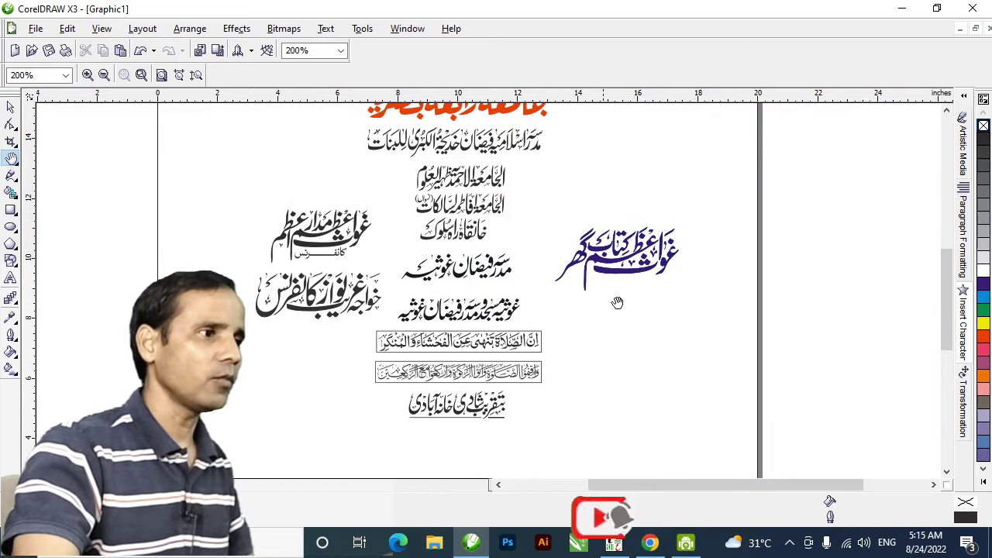
{"action": "scroll", "coordinate": [618, 284], "scroll_direction": "up", "scroll_amount": 1}
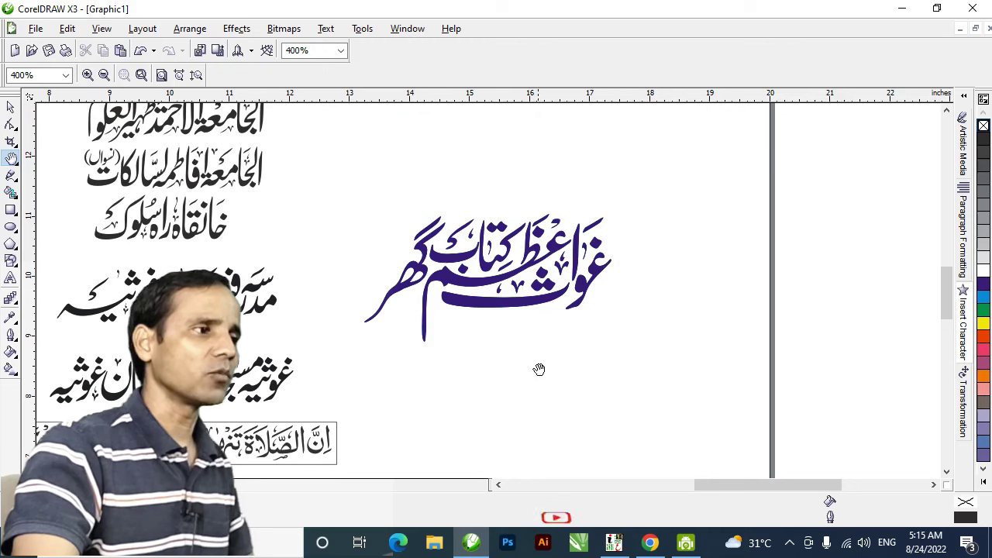
{"action": "left_click_drag", "start_coordinate": [527, 392], "coordinate": [532, 366]}
{"action": "key", "text": "space"}
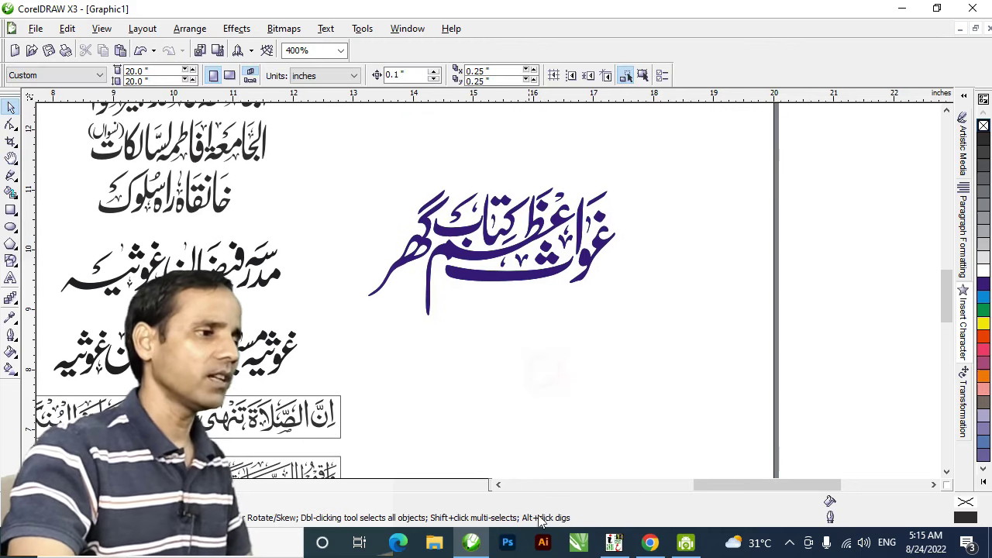
Step: Switch to InPage and draw an empty text box about 90 mm wide and 7 mm high below the three Arabic lines
{"action": "left_click", "coordinate": [614, 543]}
{"action": "scroll", "coordinate": [528, 368], "scroll_direction": "down", "scroll_amount": 2}
{"action": "left_click", "coordinate": [11, 185]}
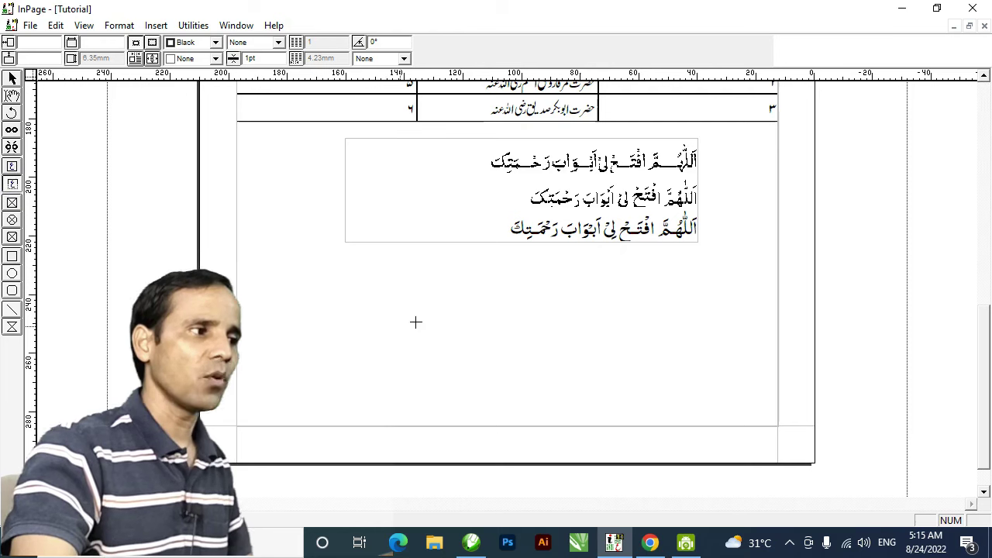
{"action": "left_click_drag", "start_coordinate": [409, 313], "coordinate": [672, 334]}
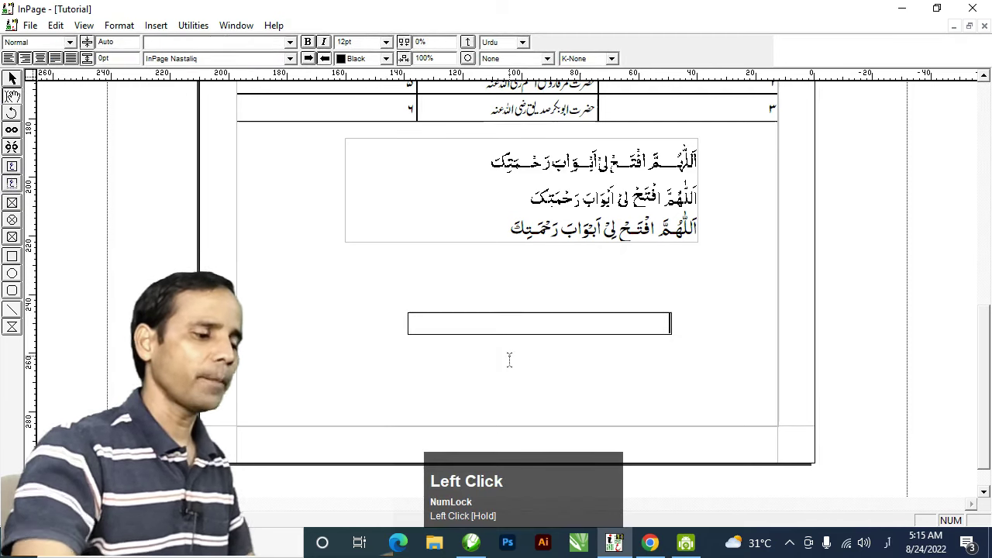
{"action": "key", "text": "F8"}
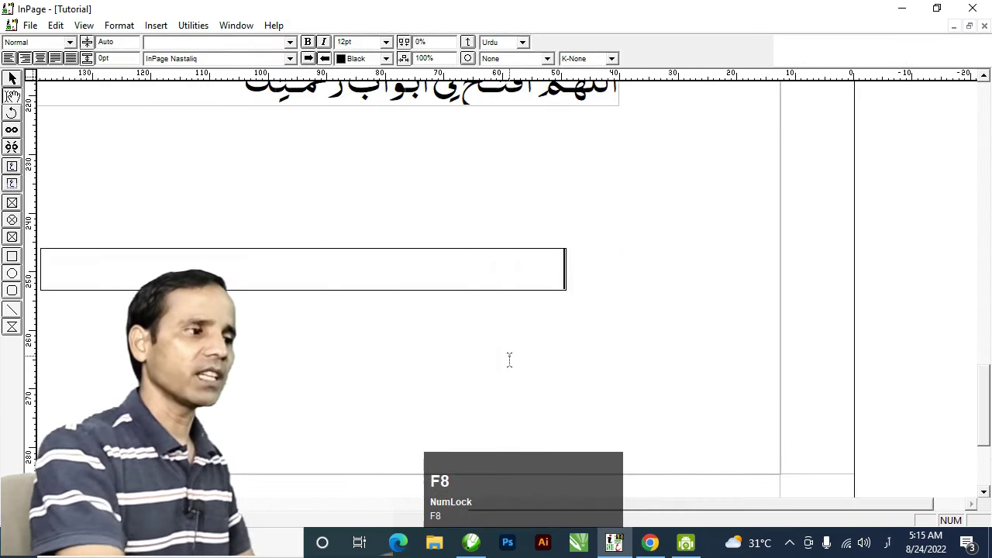
{"action": "left_click_drag", "start_coordinate": [378, 267], "coordinate": [489, 232]}
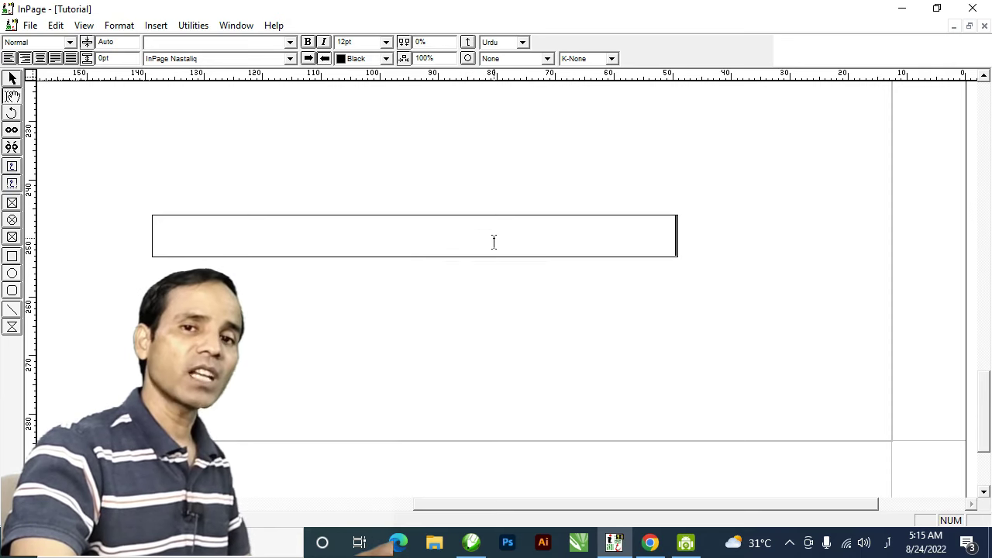
{"action": "mouse_move", "coordinate": [494, 236]}
{"action": "left_mouse_down"}
{"action": "mouse_move", "coordinate": [477, 251]}
{"action": "mouse_move", "coordinate": [578, 199]}
{"action": "mouse_move", "coordinate": [485, 281]}
{"action": "mouse_move", "coordinate": [327, 226]}
{"action": "mouse_move", "coordinate": [598, 230]}
{"action": "mouse_move", "coordinate": [531, 310]}
{"action": "mouse_move", "coordinate": [507, 297]}
{"action": "mouse_move", "coordinate": [491, 239]}
{"action": "left_mouse_up"}
Step: Check the blue sample title in CorelDRAW, then enter "غوث اعظم کتاب گھر" in the new InPage text box
{"action": "key", "text": "alt+Tab"}
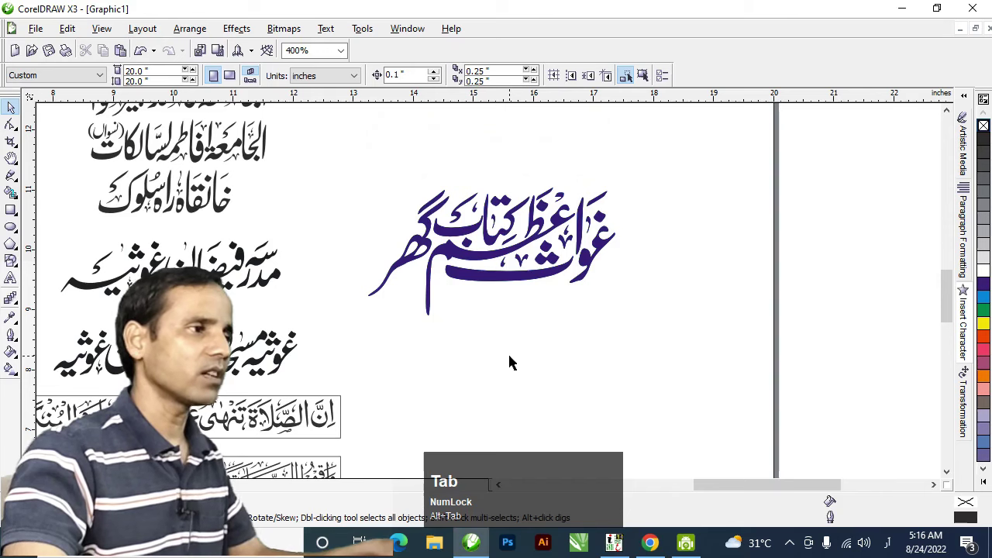
{"action": "key", "text": "alt+Tab"}
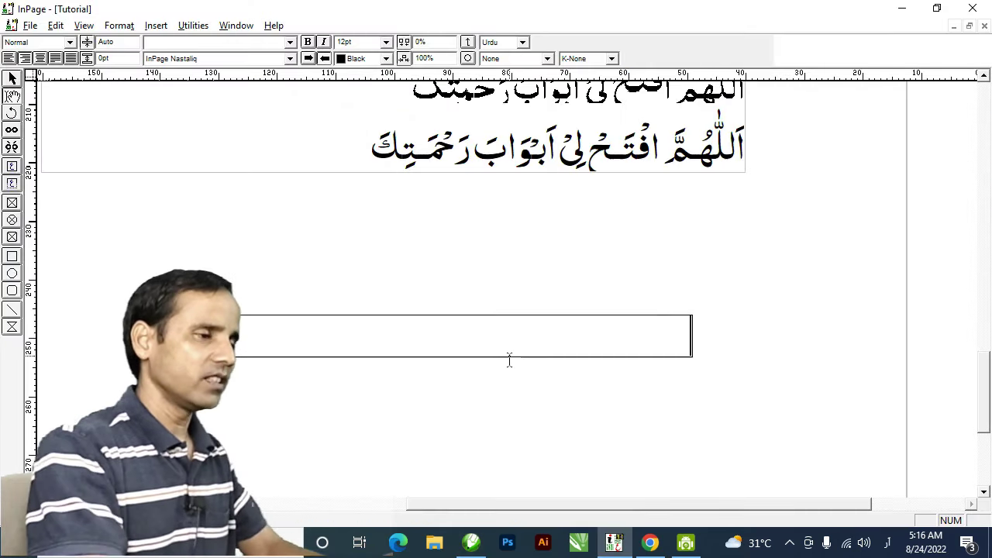
{"action": "type", "text": "غوث اع"}
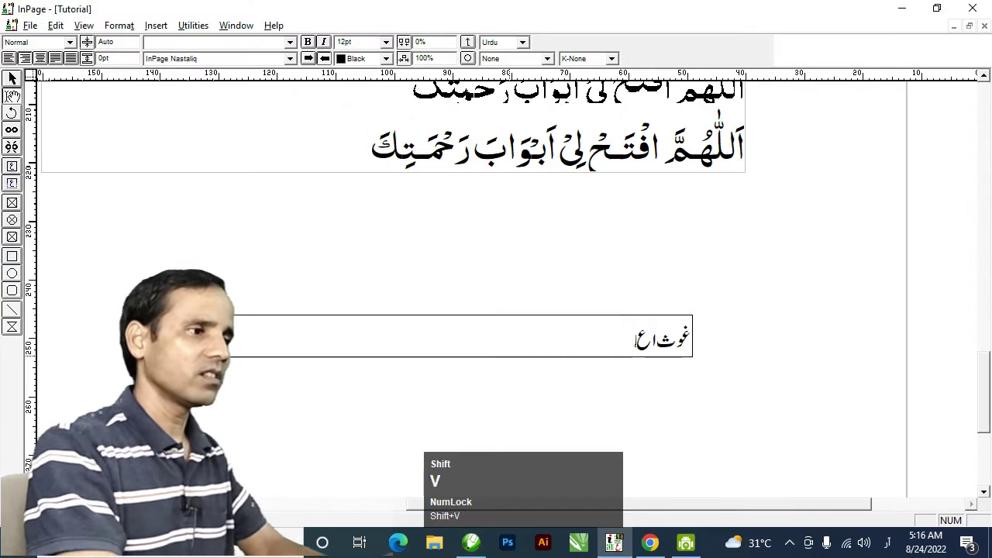
{"action": "type", "text": "ظم کتاب گھر"}
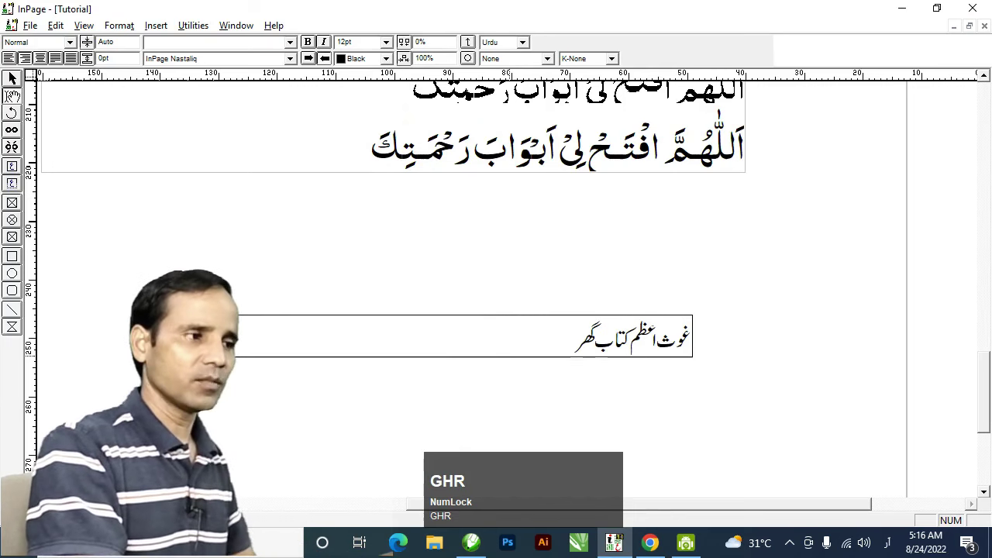
Step: Set the font of the whole غوث اعظم کتاب گھر line to Faiz Nastaliq
{"action": "key", "text": "ctrl+a"}
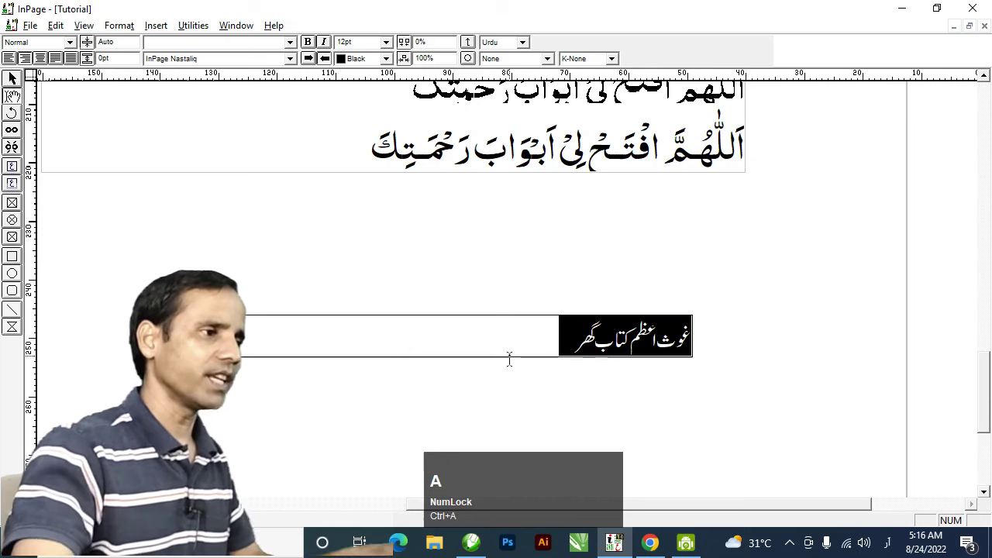
{"action": "left_click", "coordinate": [221, 58]}
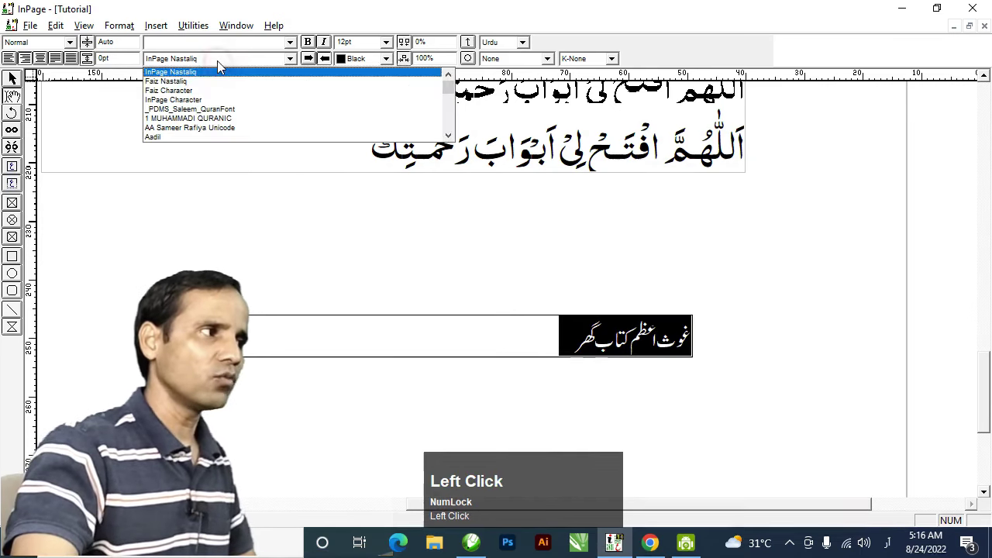
{"action": "left_click", "coordinate": [208, 86]}
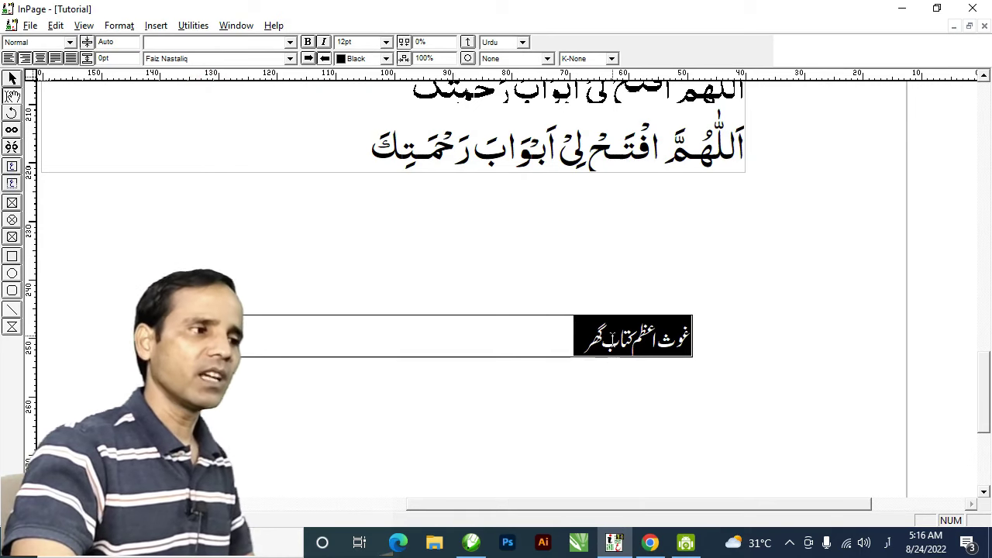
{"action": "key", "text": "F8"}
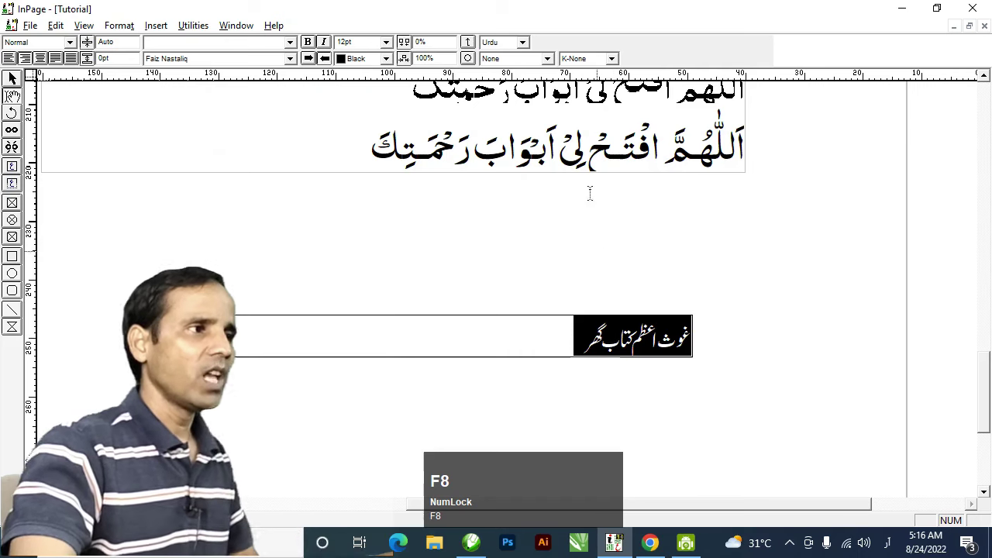
Step: Set the kashida option of the selected title text to K-Always and deselect the text
{"action": "left_click", "coordinate": [612, 59]}
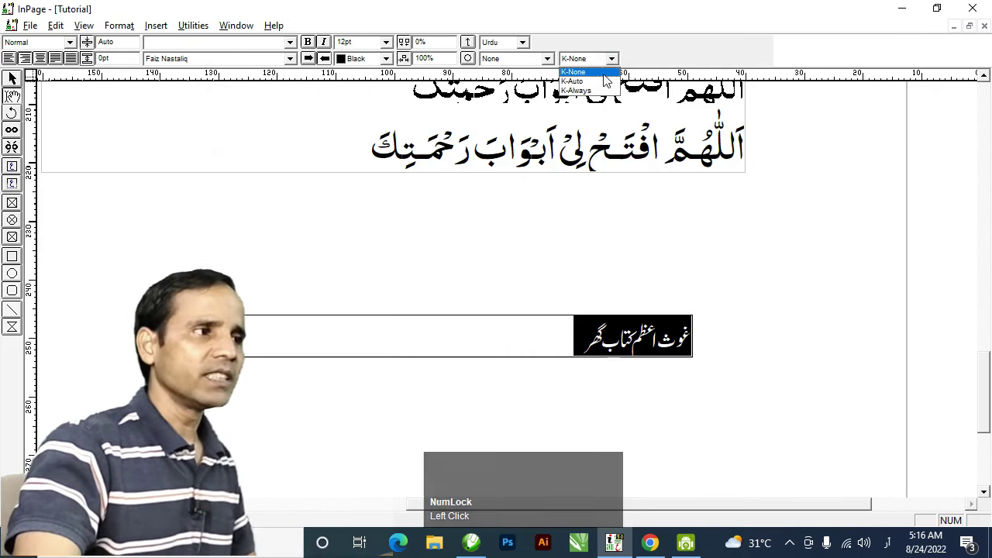
{"action": "left_click", "coordinate": [600, 92]}
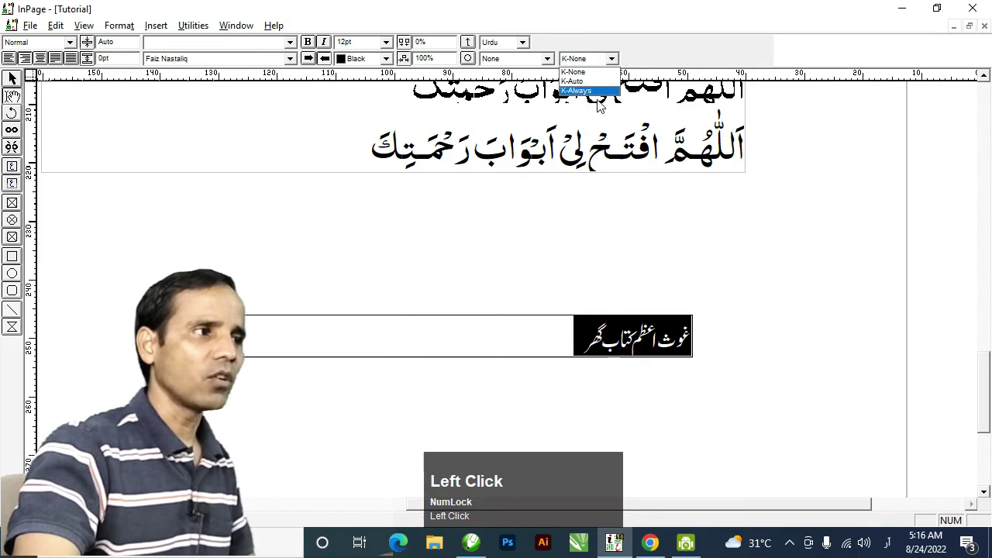
{"action": "left_click", "coordinate": [597, 91]}
{"action": "left_click", "coordinate": [574, 347]}
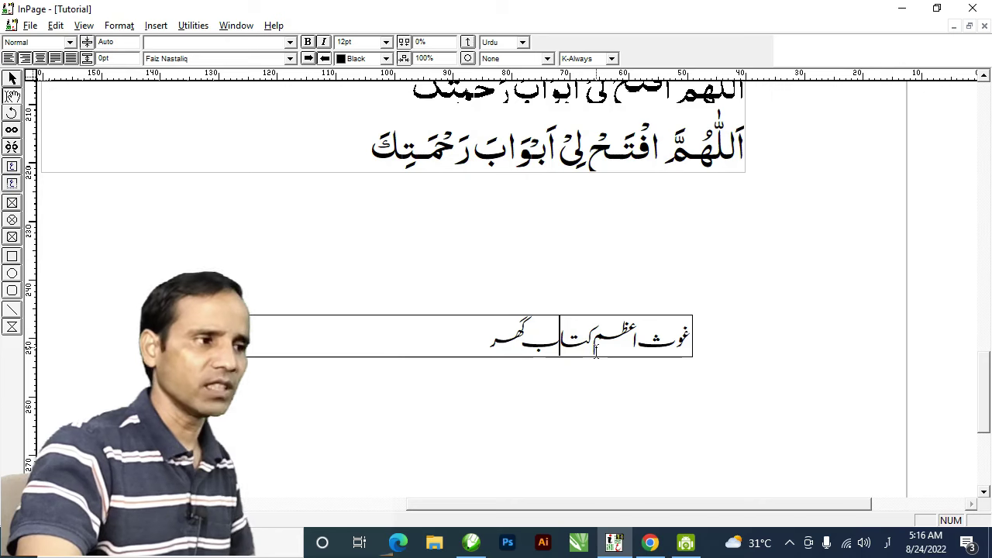
Step: Copy the whole غوث اعظم کتاب گھر line and paste it as a second line in the same text box
{"action": "left_click", "coordinate": [486, 344]}
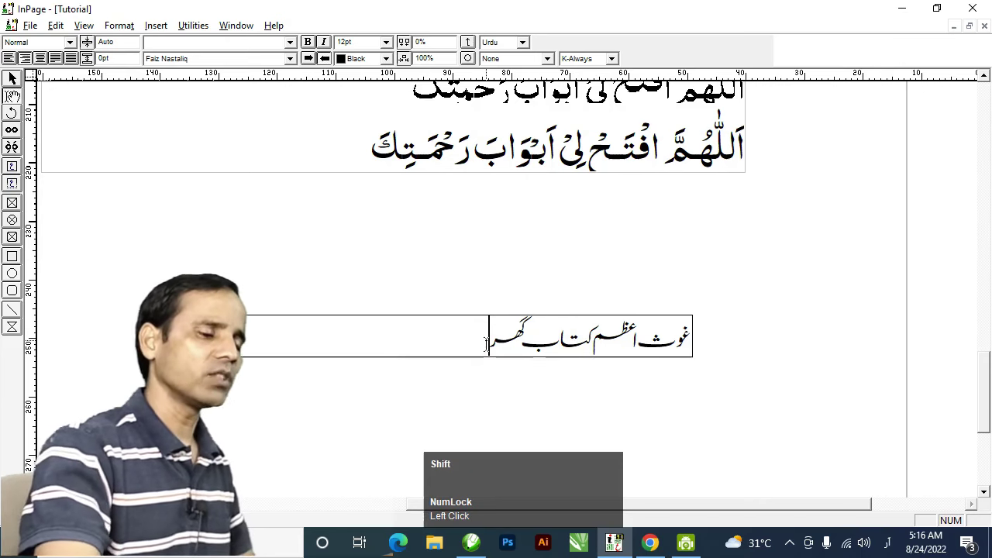
{"action": "key", "text": "shift+Home"}
{"action": "key", "text": "ctrl+c"}
{"action": "left_click", "coordinate": [485, 344]}
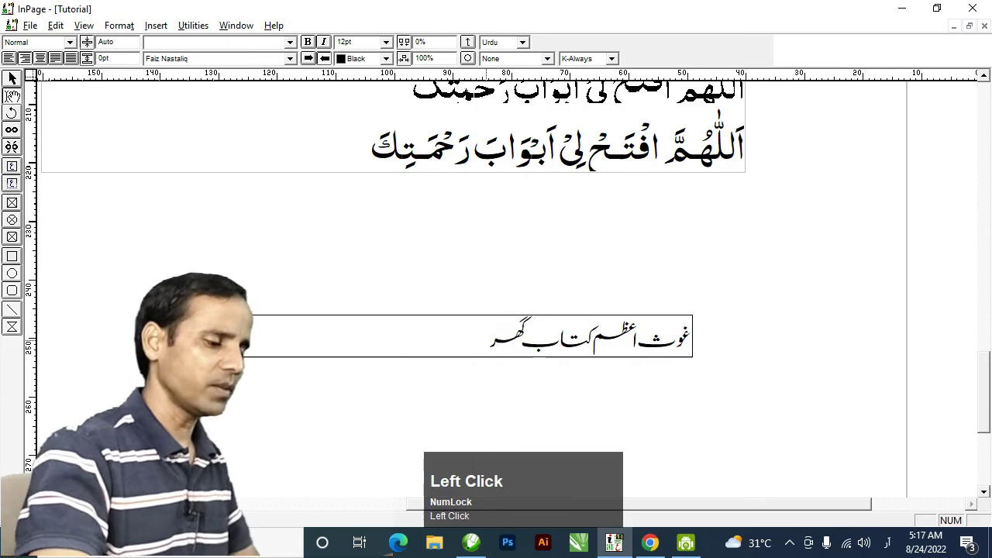
{"action": "key", "text": "ctrl+v"}
Step: Select the second title line and set its kashida option to K-None
{"action": "key", "text": "shift+Home"}
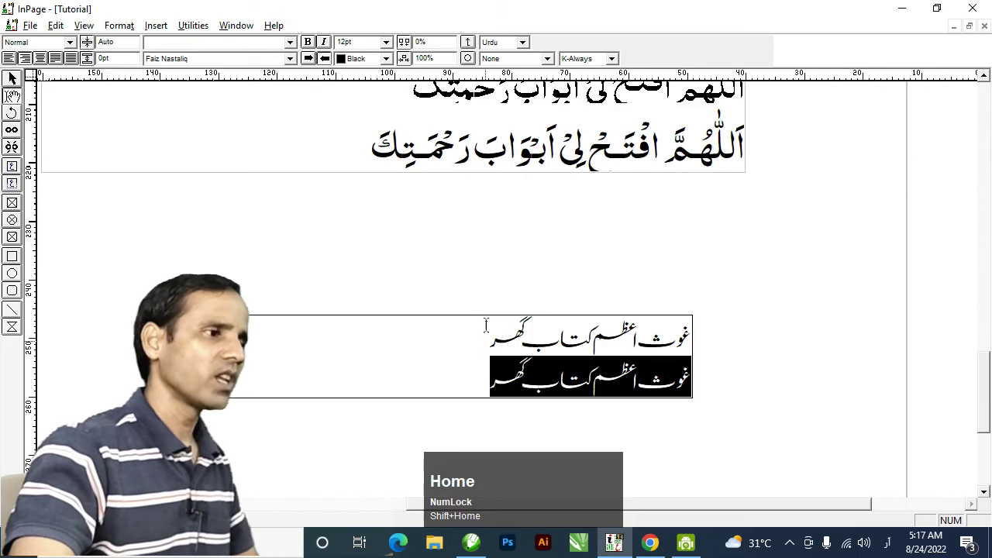
{"action": "left_click", "coordinate": [611, 59]}
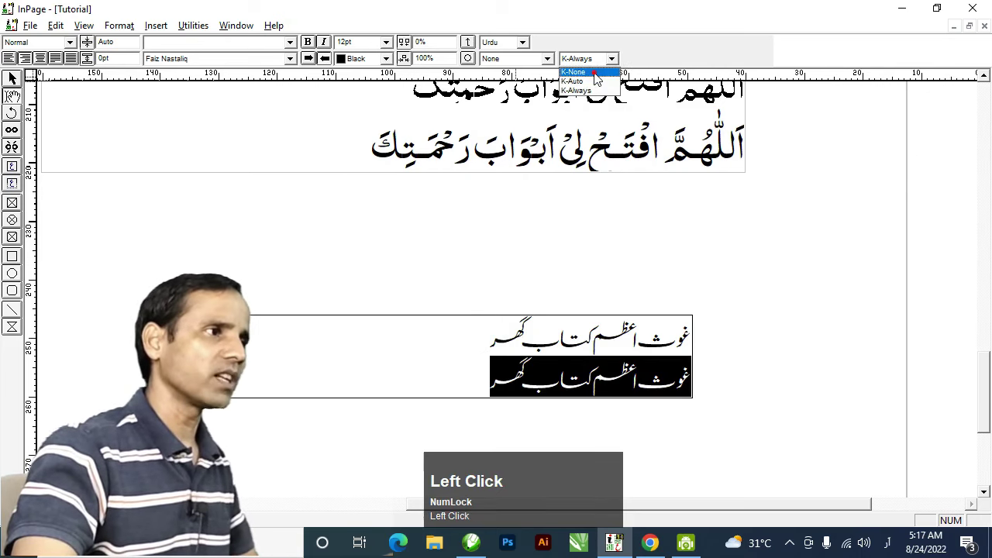
{"action": "left_click", "coordinate": [591, 76]}
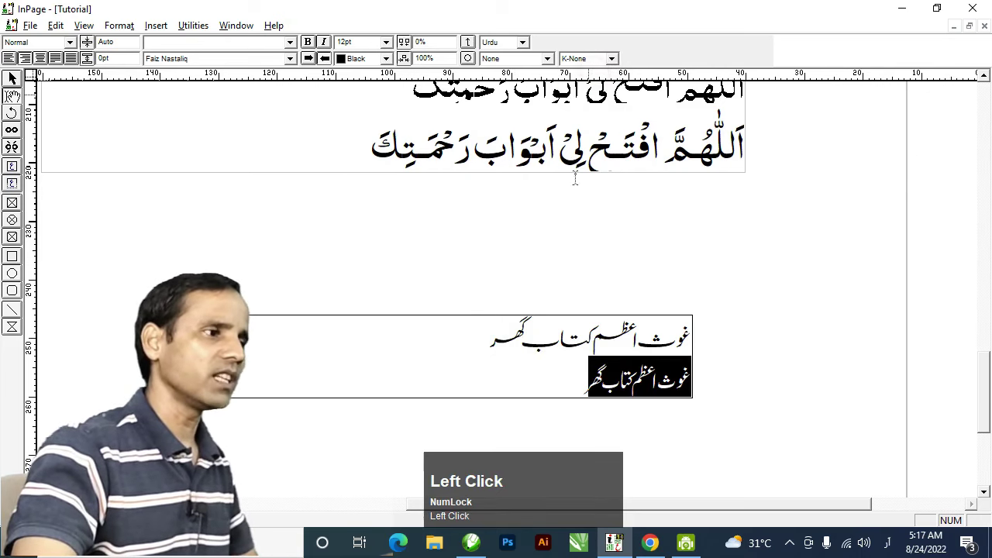
Step: Move the text box slightly higher and export only the selected object as Tutorial.eps with Black Overprint off
{"action": "left_click", "coordinate": [12, 79]}
{"action": "left_click_drag", "start_coordinate": [506, 355], "coordinate": [513, 307]}
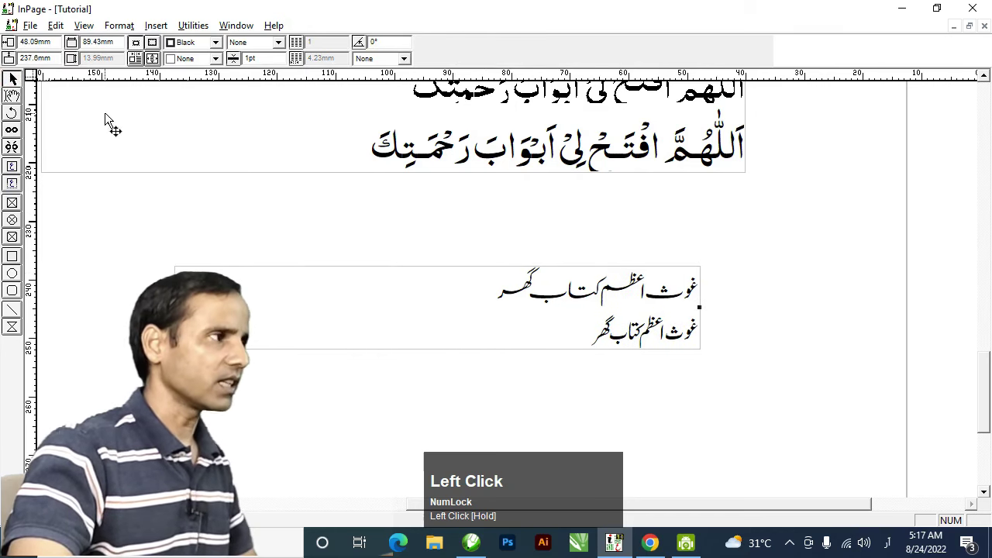
{"action": "left_click", "coordinate": [30, 25]}
{"action": "left_click", "coordinate": [85, 241]}
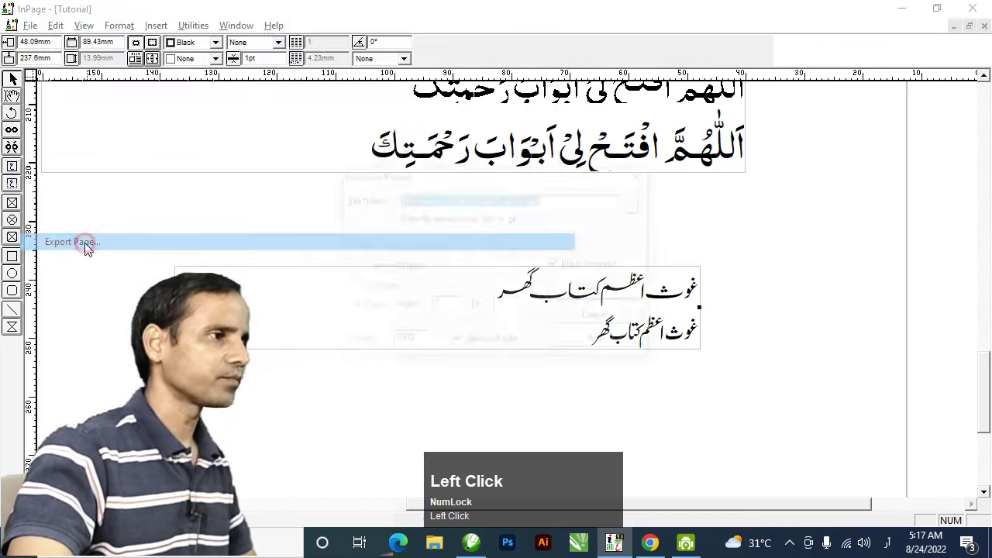
{"action": "left_click", "coordinate": [372, 266]}
{"action": "left_click", "coordinate": [557, 266]}
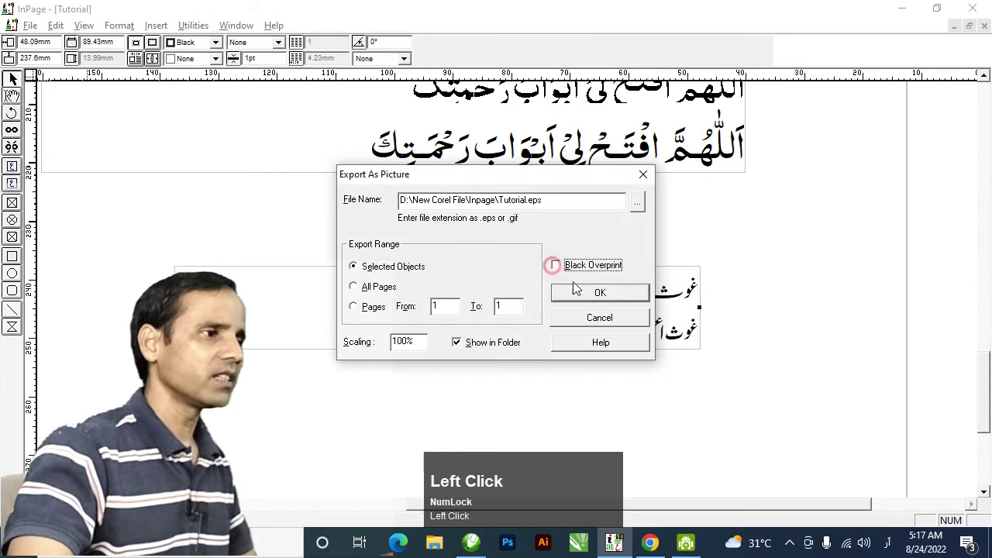
{"action": "left_click", "coordinate": [585, 298]}
Step: Copy the exported Tutorial EPS file, paste it into CorelDRAW and place both title lines enlarged below the blue sample title
{"action": "left_click", "coordinate": [903, 10]}
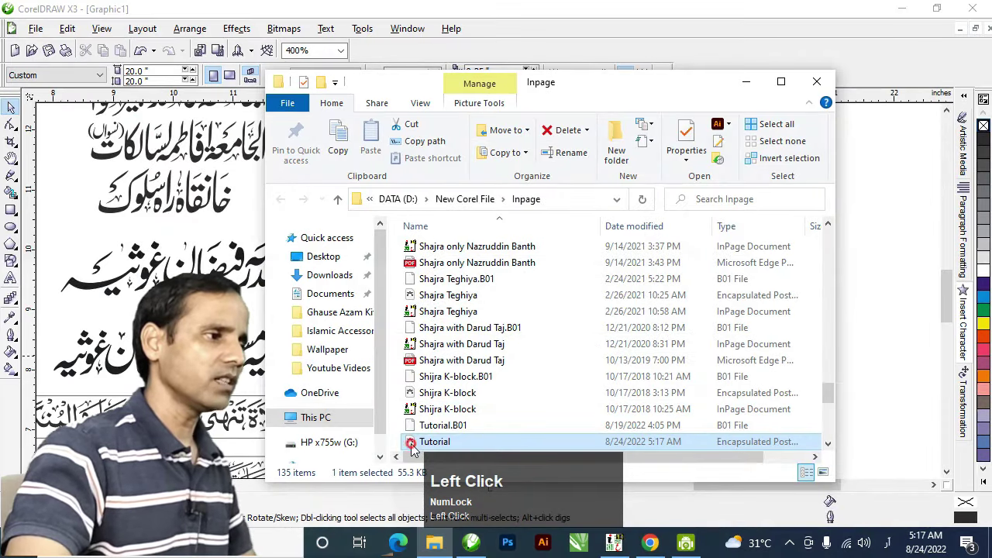
{"action": "key", "text": "ctrl+c"}
{"action": "left_click", "coordinate": [236, 334]}
{"action": "scroll", "coordinate": [342, 307], "scroll_direction": "down", "scroll_amount": 2}
{"action": "key", "text": "ctrl+v"}
{"action": "left_click", "coordinate": [448, 346]}
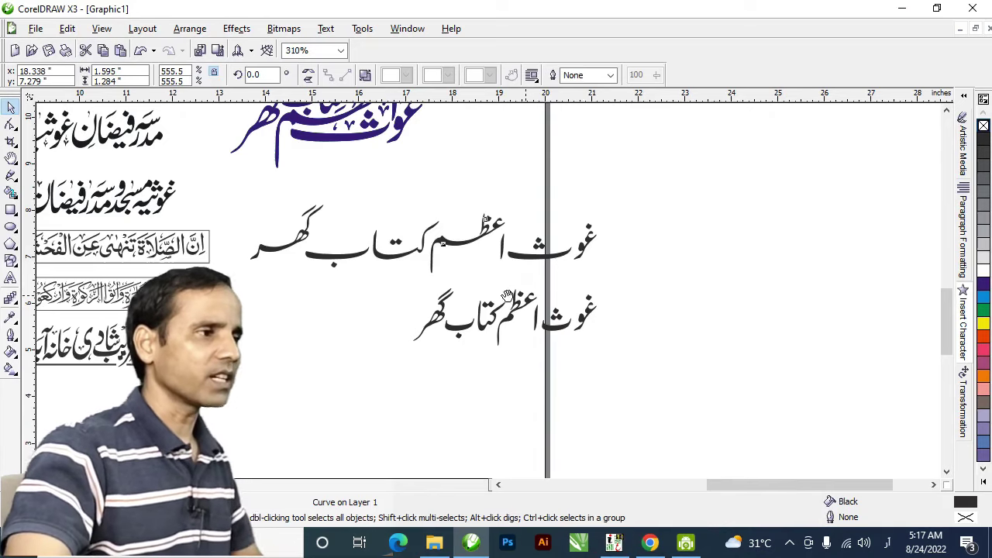
Step: Compare the two title versions, then shift the long ث of the upper kashida line slightly closer to غو
{"action": "key", "text": "h"}
{"action": "double_click", "coordinate": [436, 268]}
{"action": "left_click_drag", "start_coordinate": [411, 310], "coordinate": [463, 305]}
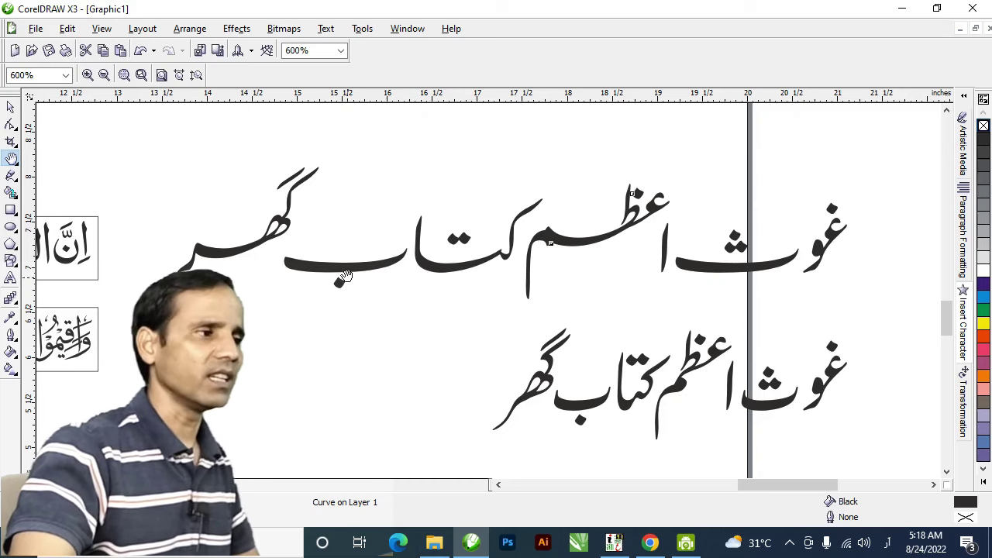
{"action": "left_click_drag", "start_coordinate": [371, 282], "coordinate": [353, 298]}
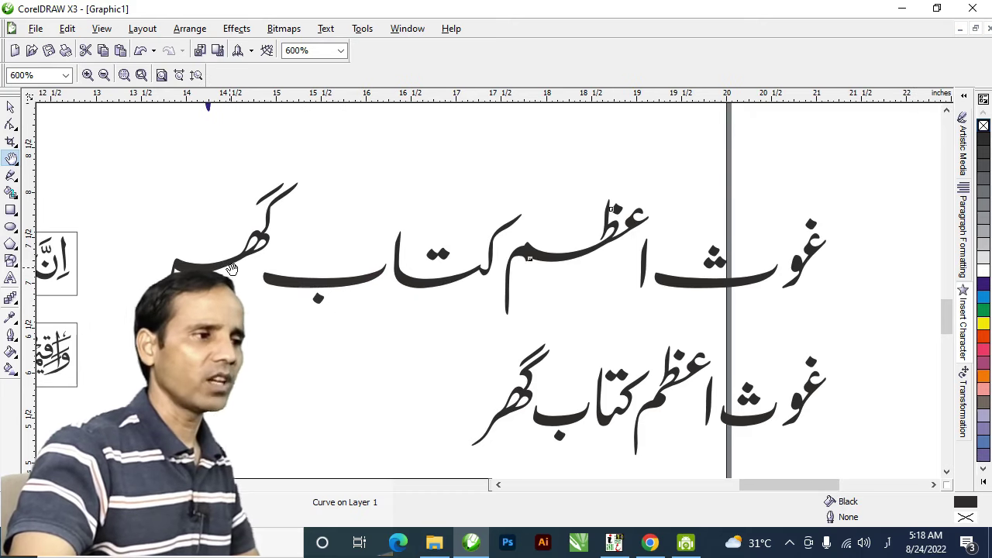
{"action": "left_click_drag", "start_coordinate": [472, 348], "coordinate": [409, 339]}
{"action": "left_click_drag", "start_coordinate": [580, 332], "coordinate": [491, 325]}
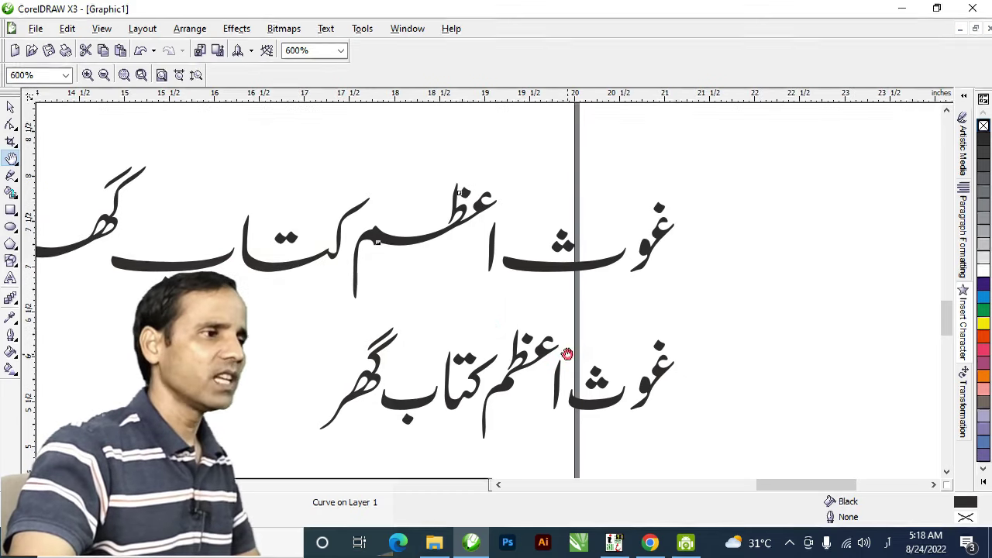
{"action": "key", "text": "space"}
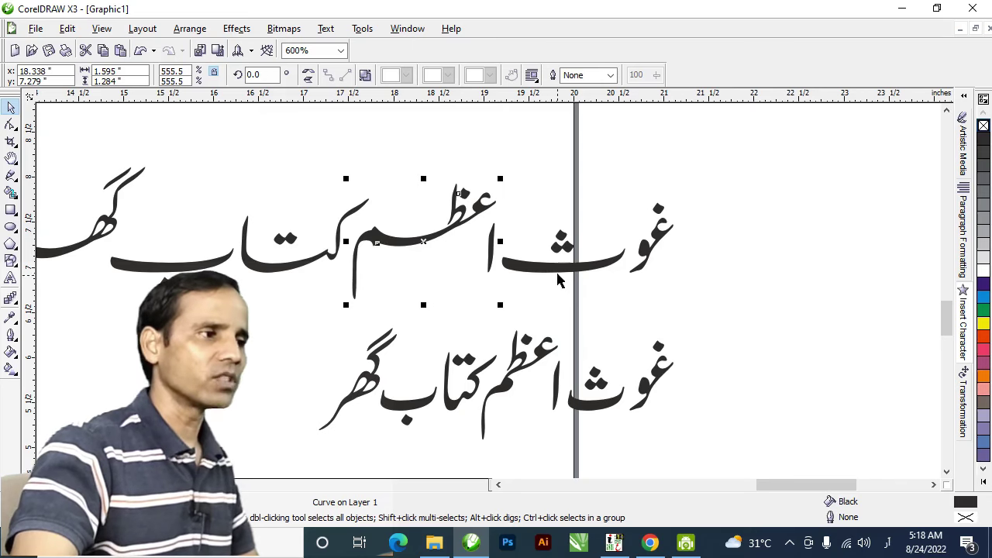
{"action": "left_click", "coordinate": [558, 276]}
{"action": "left_click_drag", "start_coordinate": [564, 267], "coordinate": [565, 268]}
{"action": "left_click", "coordinate": [717, 305]}
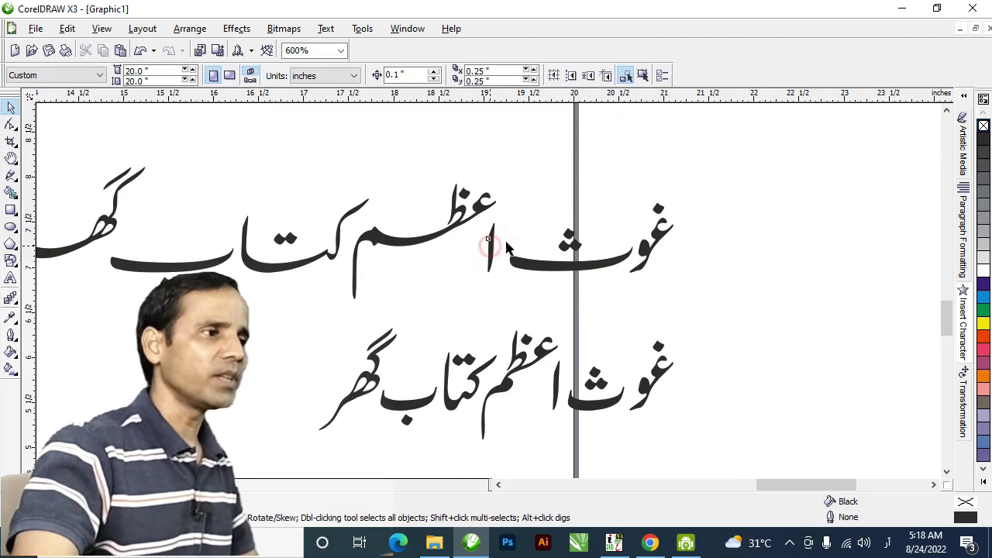
Step: Place the alif and the word عظم of the kashida line on top of غوث to start stacking the title
{"action": "left_click", "coordinate": [630, 217]}
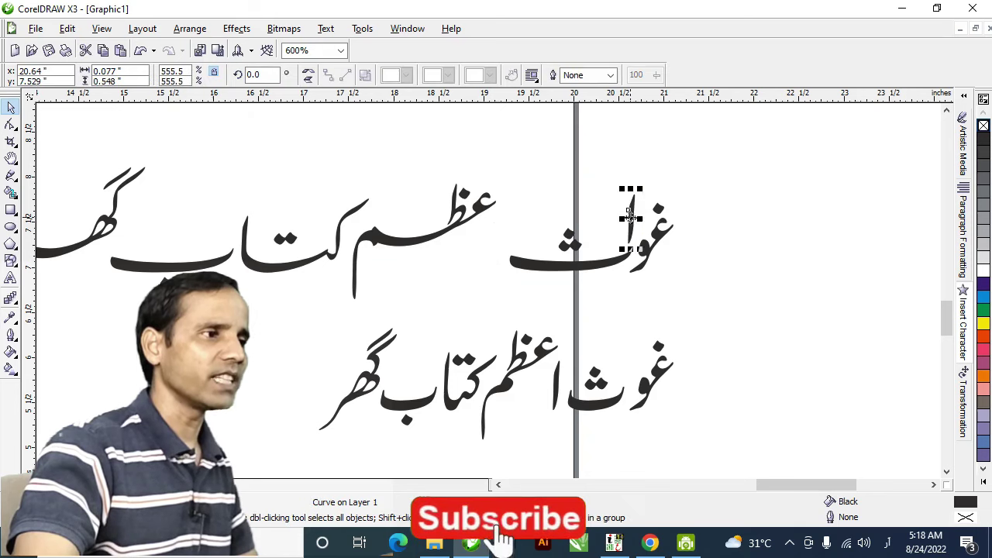
{"action": "left_click", "coordinate": [459, 224]}
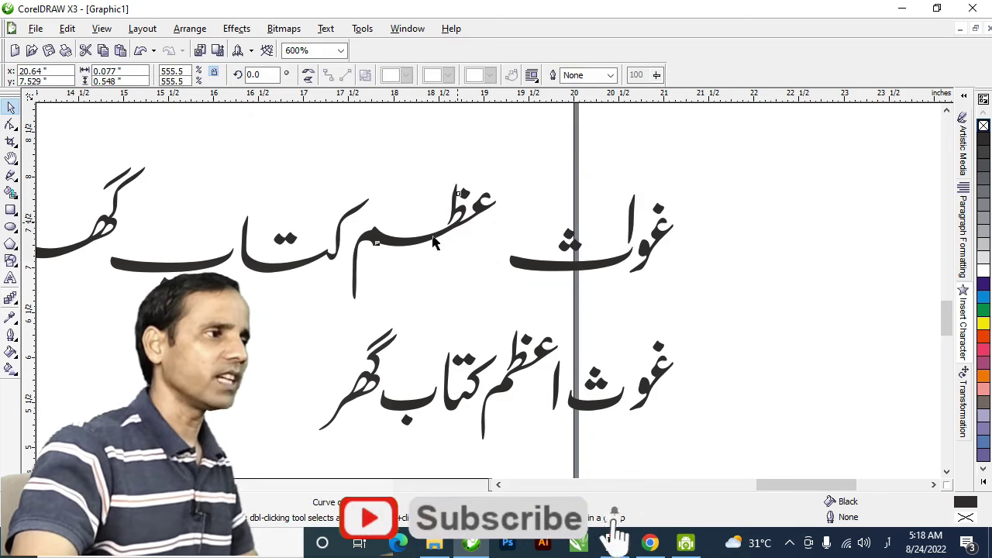
{"action": "left_click", "coordinate": [429, 236]}
{"action": "left_click_drag", "start_coordinate": [429, 236], "coordinate": [199, 359]}
{"action": "left_click", "coordinate": [565, 297]}
Step: Move both black title lines together off the page into the empty area beyond its right edge
{"action": "scroll", "coordinate": [565, 297], "scroll_direction": "down", "scroll_amount": 1}
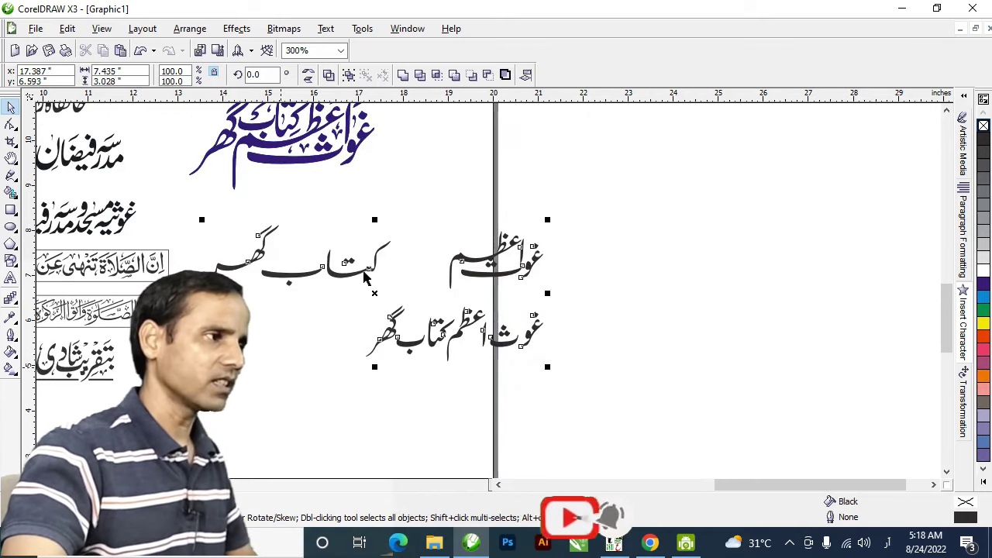
{"action": "left_click_drag", "start_coordinate": [365, 271], "coordinate": [688, 213]}
{"action": "scroll", "coordinate": [777, 228], "scroll_direction": "up", "scroll_amount": 1}
{"action": "left_click", "coordinate": [558, 282]}
Step: Break the ث apart and move its three dots into the gap between عظم and the long stroke, close to the alif
{"action": "key", "text": "F2"}
{"action": "left_click_drag", "start_coordinate": [449, 181], "coordinate": [721, 332]}
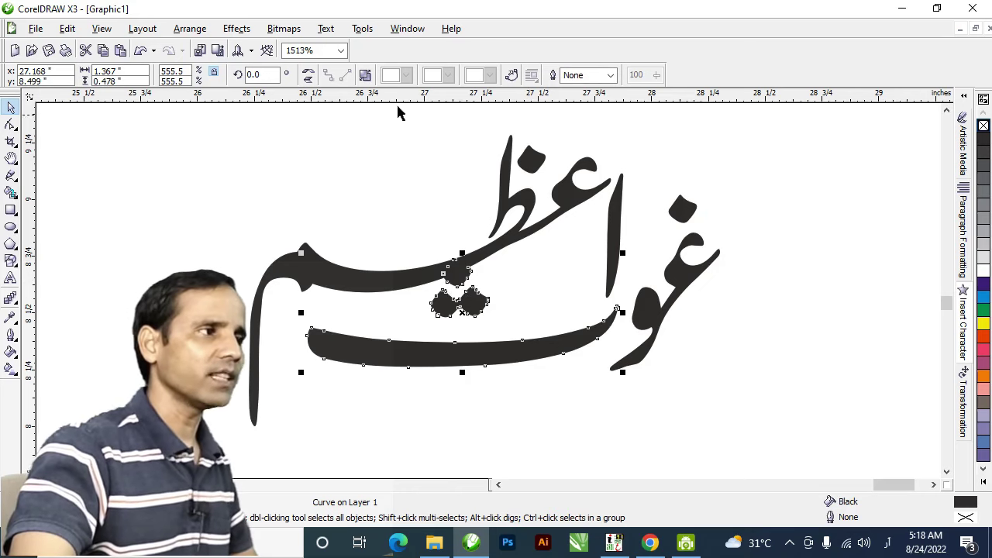
{"action": "left_click", "coordinate": [365, 74]}
{"action": "left_click_drag", "start_coordinate": [559, 398], "coordinate": [390, 286]}
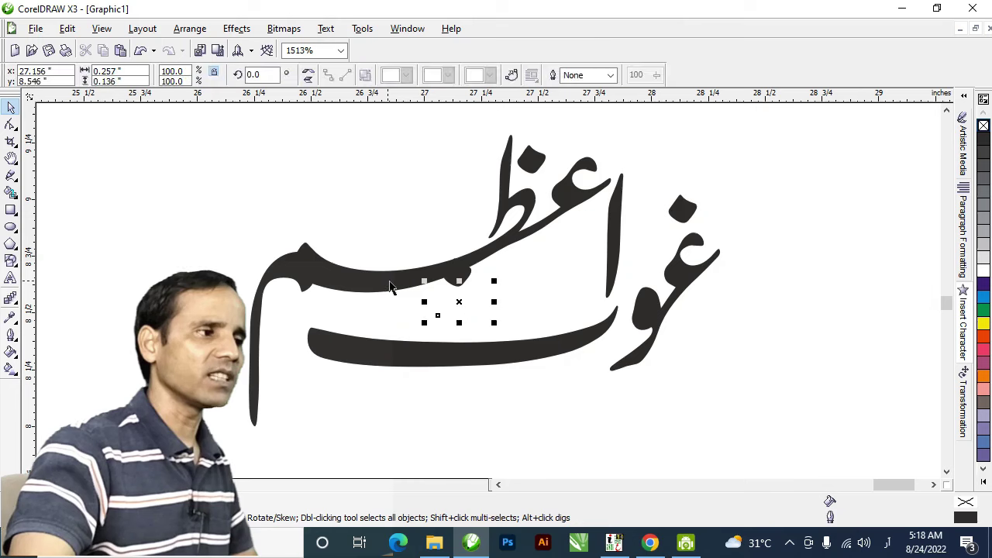
{"action": "left_click", "coordinate": [512, 77]}
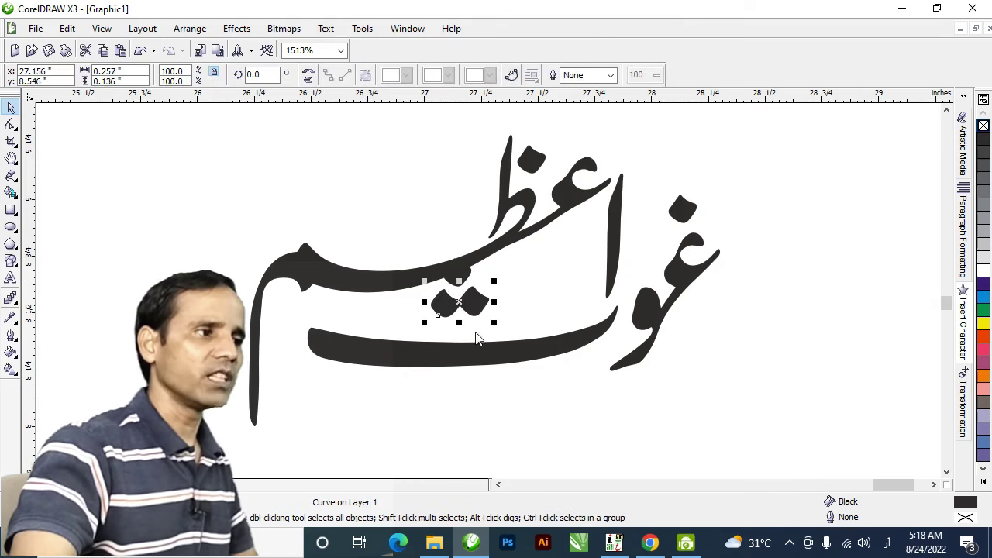
{"action": "left_click_drag", "start_coordinate": [532, 414], "coordinate": [405, 246]}
{"action": "left_click_drag", "start_coordinate": [466, 306], "coordinate": [531, 310]}
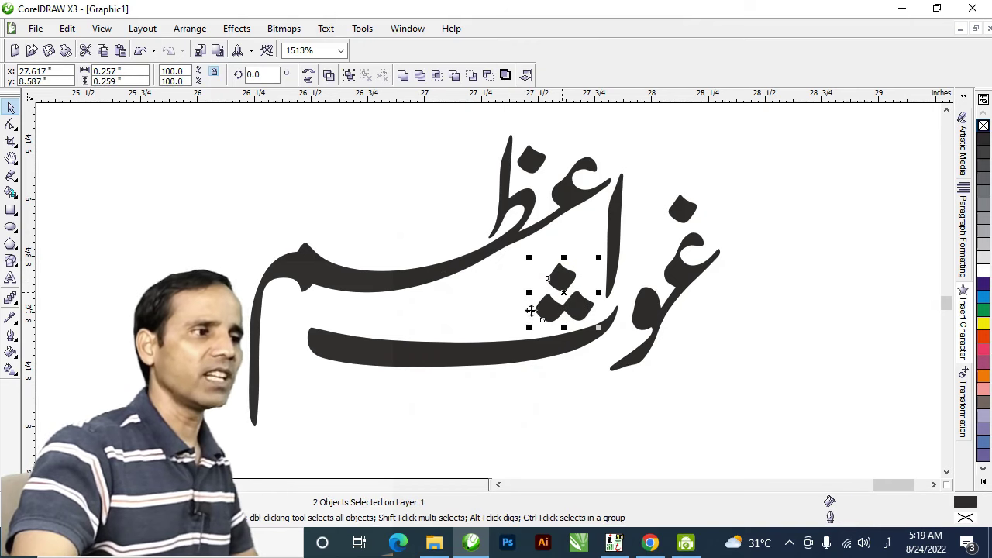
Step: Shift the alif slightly right and move عظم slightly right and down so the letters of غوث اعظم fit closely
{"action": "left_click", "coordinate": [614, 256]}
{"action": "left_click_drag", "start_coordinate": [615, 244], "coordinate": [634, 241]}
{"action": "left_click", "coordinate": [574, 195]}
{"action": "left_click_drag", "start_coordinate": [574, 193], "coordinate": [591, 203]}
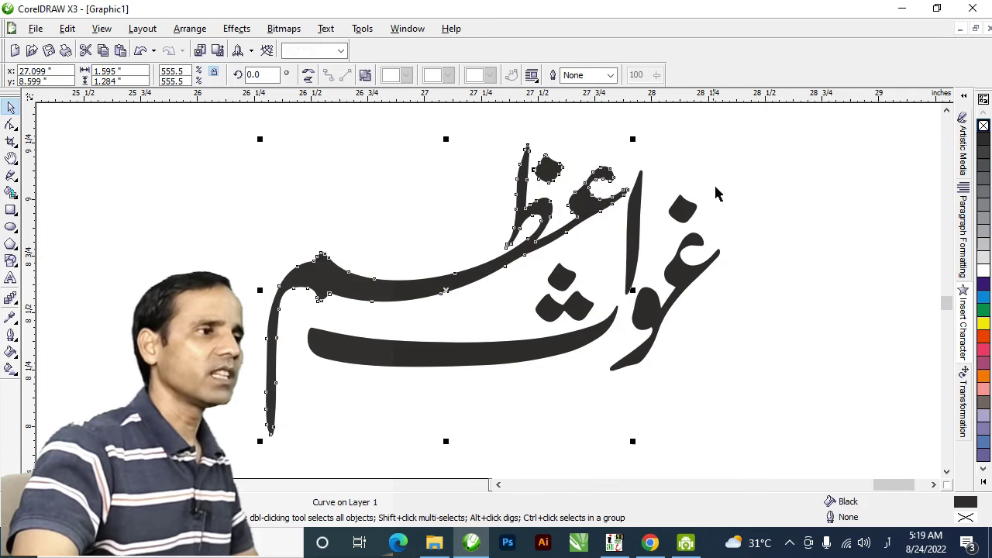
{"action": "left_click", "coordinate": [733, 171]}
Step: Add horizontal guidelines at the top of عظم, about 9.24 inches, and at the base of غو, about 8.24 inches
{"action": "left_click_drag", "start_coordinate": [518, 98], "coordinate": [518, 98]}
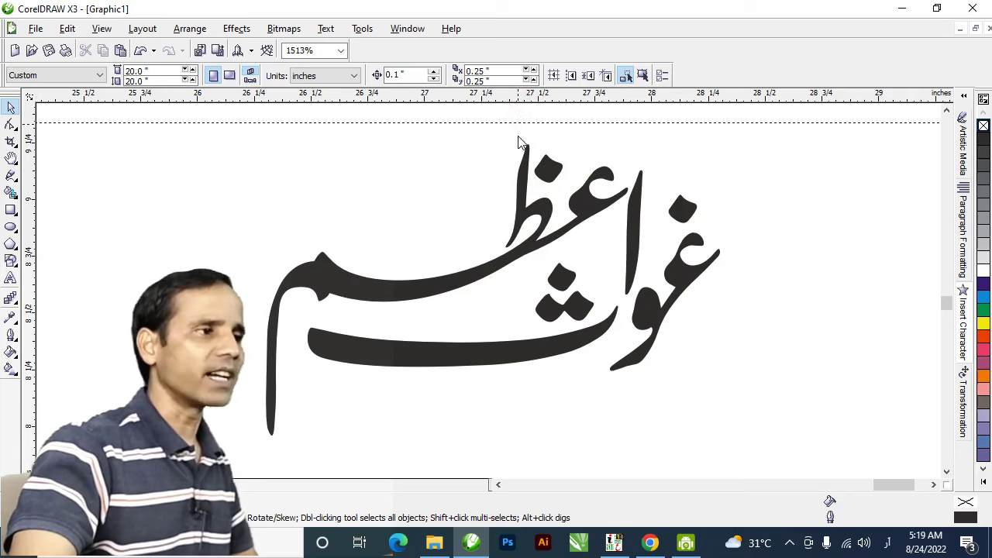
{"action": "left_click", "coordinate": [518, 145]}
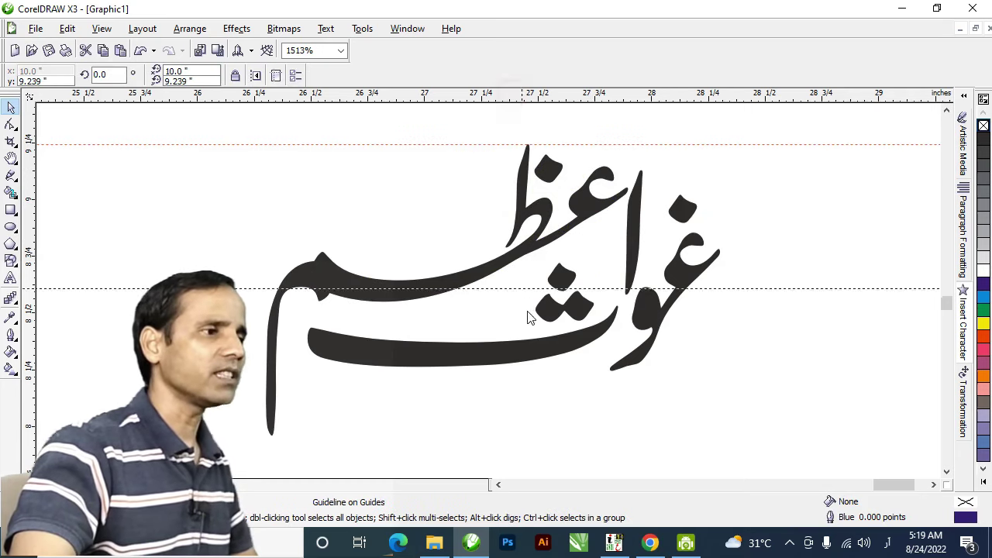
{"action": "left_click", "coordinate": [532, 372]}
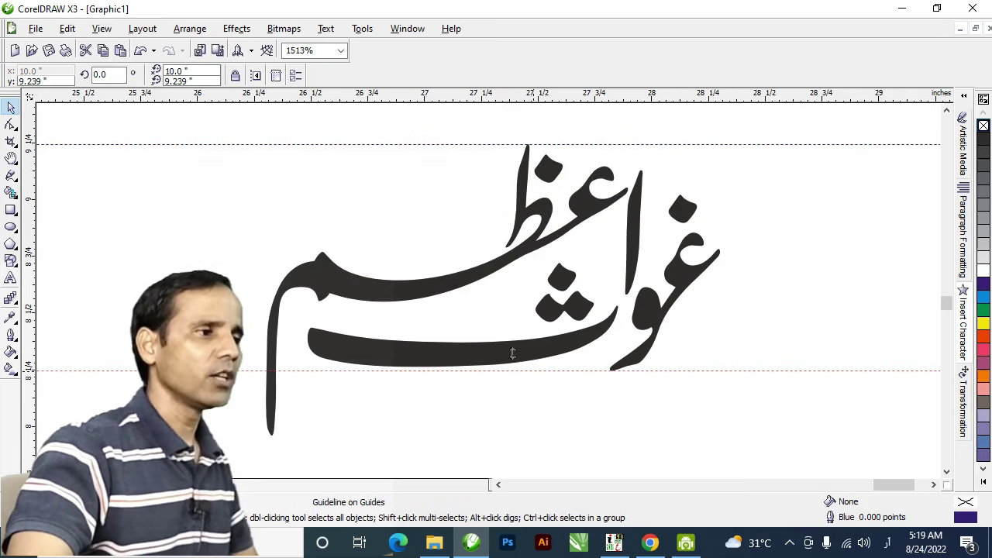
Step: Move the plain word کتاب from the lower line onto the stacked title, above the long stroke of عظم
{"action": "scroll", "coordinate": [490, 296], "scroll_direction": "down", "scroll_amount": 2}
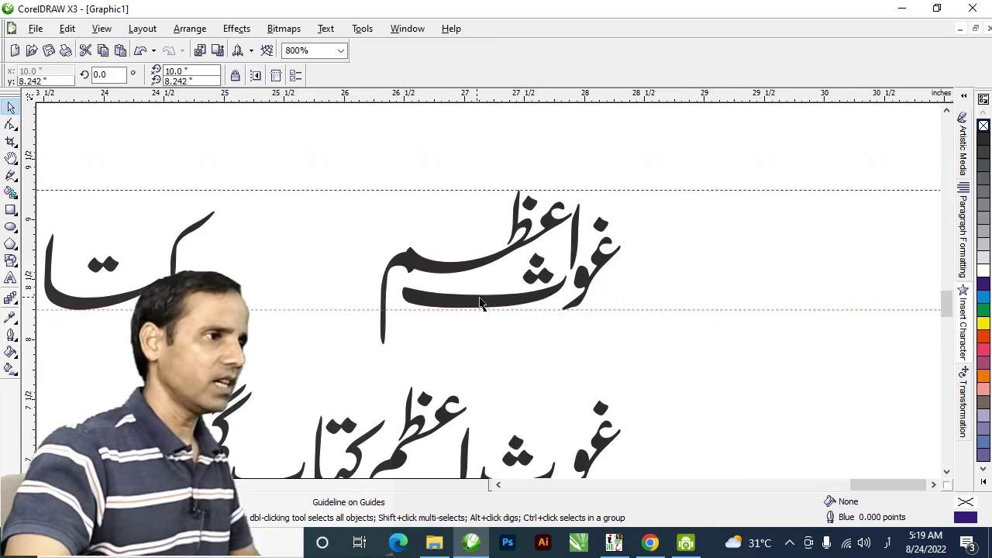
{"action": "key", "text": "h"}
{"action": "left_click_drag", "start_coordinate": [299, 281], "coordinate": [411, 211]}
{"action": "left_click_drag", "start_coordinate": [425, 297], "coordinate": [447, 286]}
{"action": "key", "text": "space"}
{"action": "left_click_drag", "start_coordinate": [531, 310], "coordinate": [363, 464]}
{"action": "left_click_drag", "start_coordinate": [396, 415], "coordinate": [504, 172]}
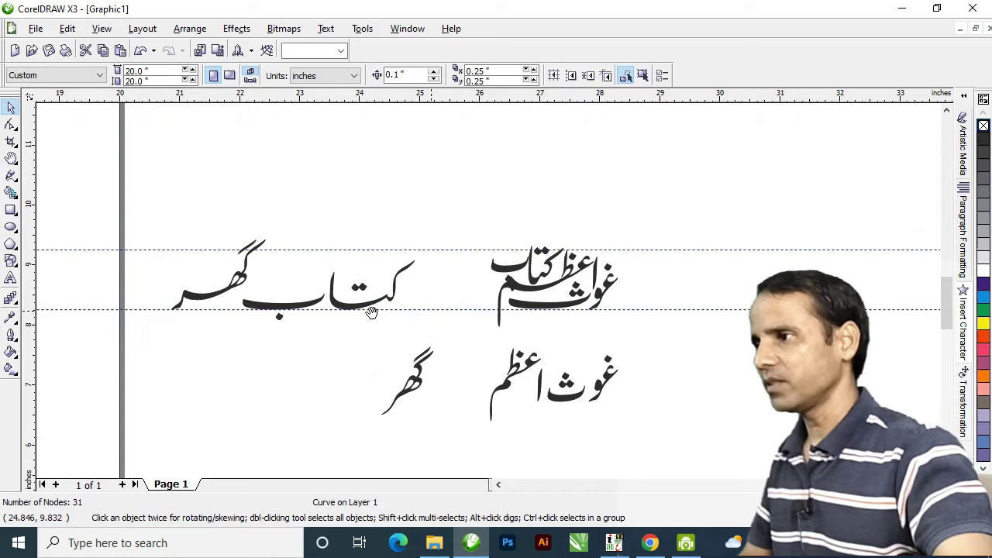
Step: Check the blue sample, then scale کتا in the stacked title down slightly and fit it beside ظ near the upper guideline
{"action": "key", "text": "h"}
{"action": "left_click_drag", "start_coordinate": [347, 313], "coordinate": [569, 314]}
{"action": "left_click_drag", "start_coordinate": [217, 281], "coordinate": [381, 287]}
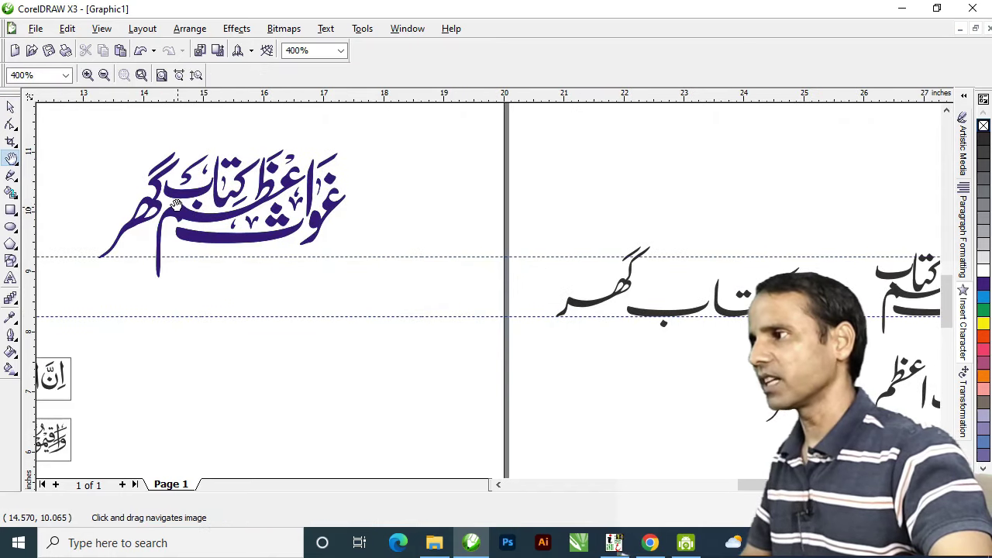
{"action": "left_click_drag", "start_coordinate": [551, 238], "coordinate": [132, 246]}
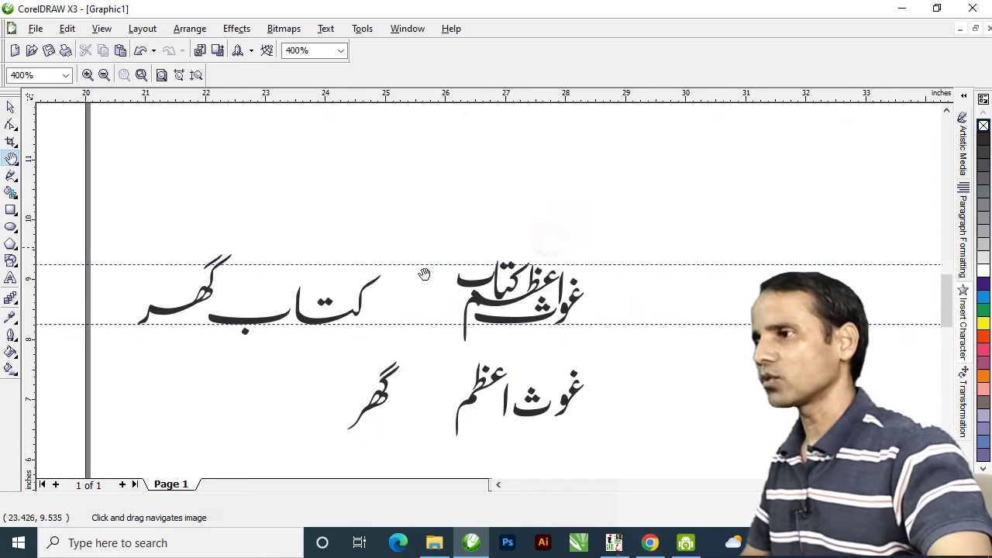
{"action": "scroll", "coordinate": [513, 300], "scroll_direction": "up", "scroll_amount": 1}
{"action": "scroll", "coordinate": [490, 273], "scroll_direction": "up", "scroll_amount": 1}
{"action": "left_click_drag", "start_coordinate": [564, 258], "coordinate": [445, 278]}
{"action": "key", "text": "space"}
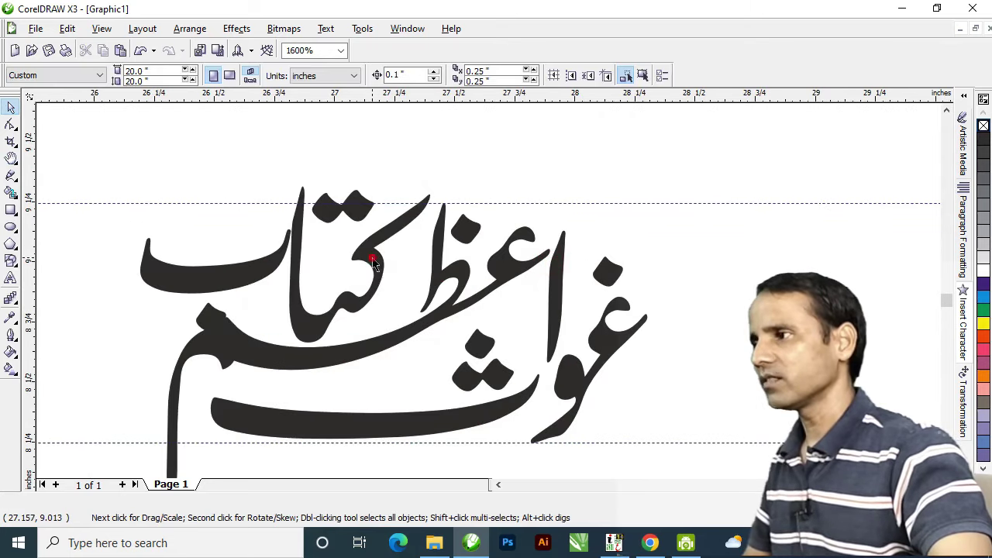
{"action": "left_click", "coordinate": [374, 261]}
{"action": "left_click_drag", "start_coordinate": [283, 182], "coordinate": [288, 189]}
{"action": "left_click_drag", "start_coordinate": [370, 266], "coordinate": [378, 271]}
{"action": "left_click", "coordinate": [265, 153]}
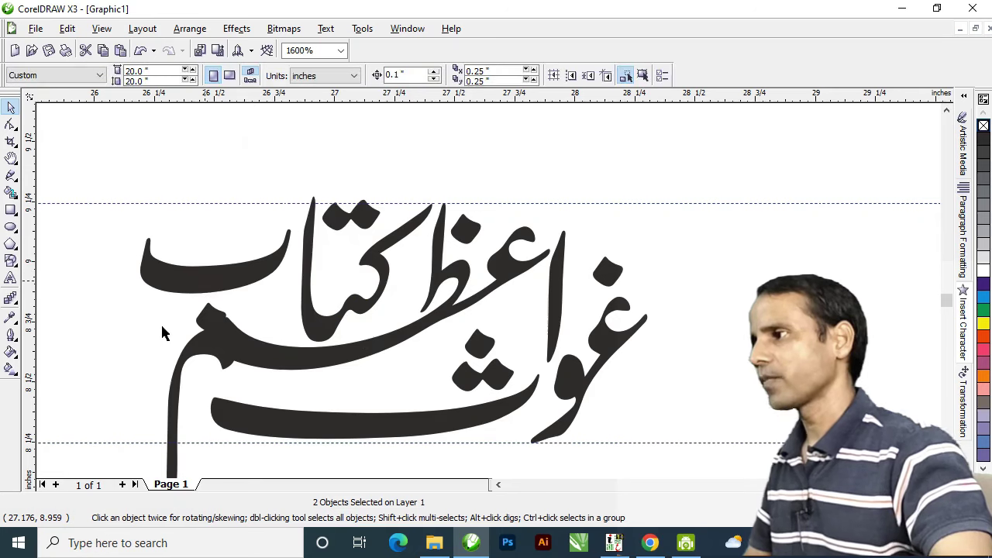
Step: Scale the final ب of کتاب to 91.5% and move it closer to کتا
{"action": "left_click", "coordinate": [196, 279]}
{"action": "left_click_drag", "start_coordinate": [132, 340], "coordinate": [146, 329]}
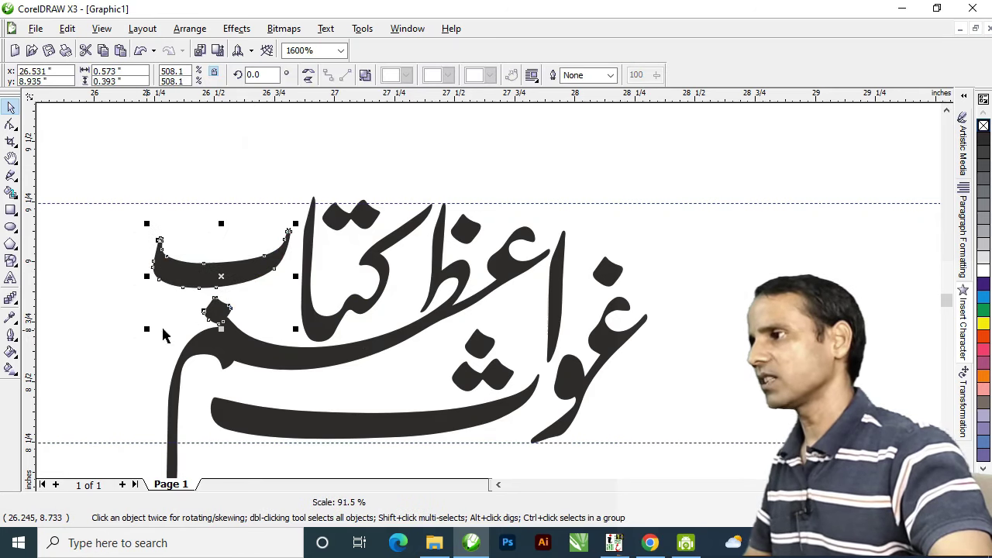
{"action": "left_click_drag", "start_coordinate": [219, 277], "coordinate": [229, 277]}
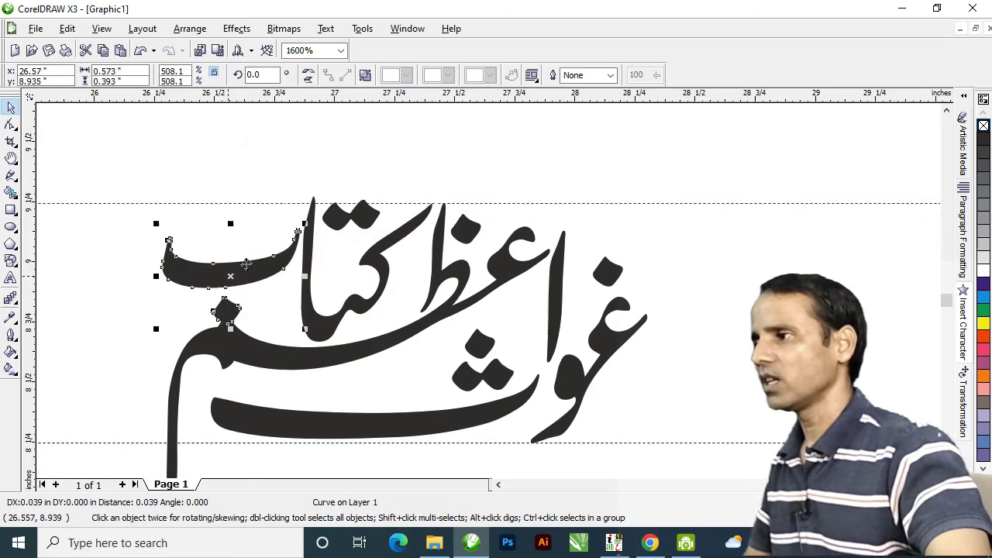
Step: Break apart the final ب of کتاب and move its dot to the right beneath the bowl
{"action": "left_click", "coordinate": [365, 74]}
{"action": "left_click", "coordinate": [137, 303]}
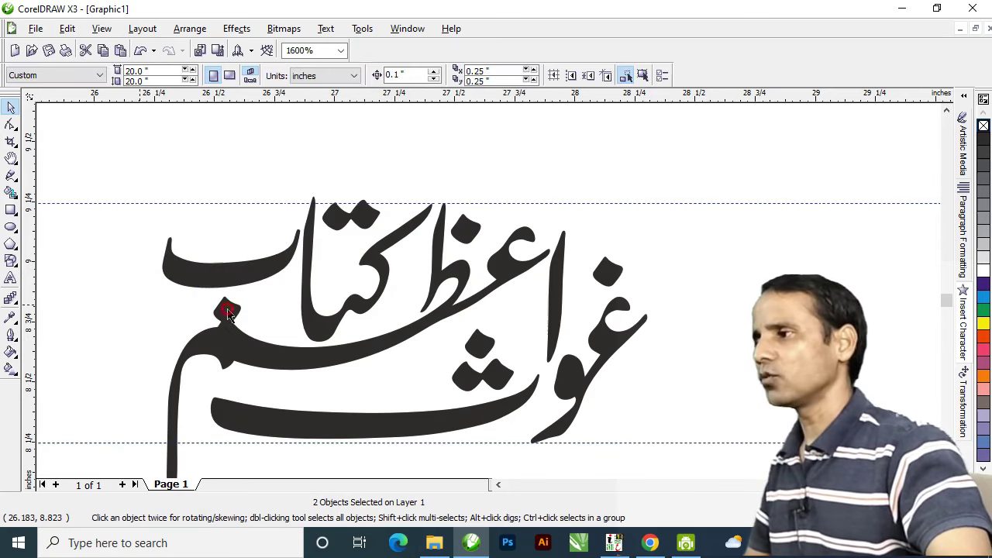
{"action": "left_click", "coordinate": [230, 313]}
{"action": "left_click_drag", "start_coordinate": [227, 311], "coordinate": [258, 303]}
{"action": "scroll", "coordinate": [321, 329], "scroll_direction": "down", "scroll_amount": 1}
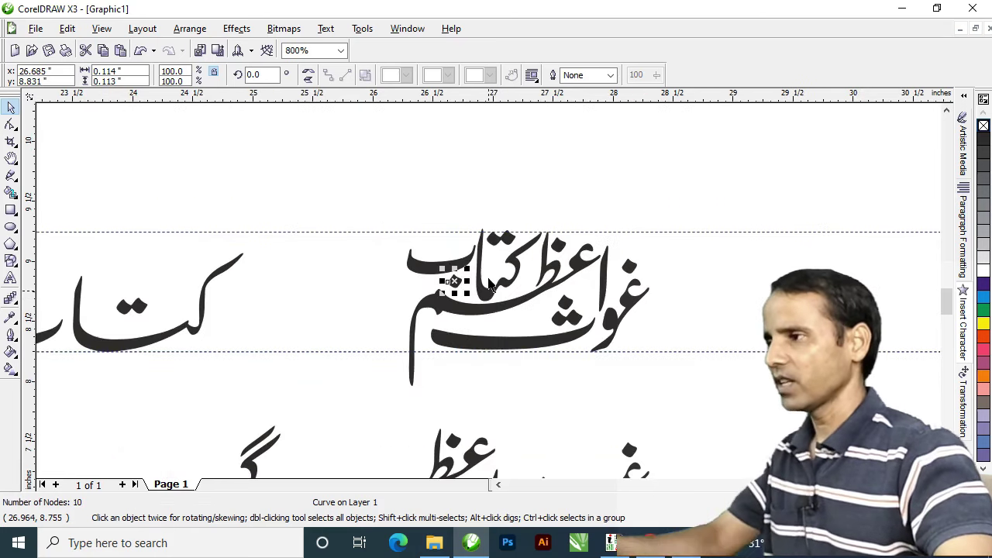
Step: Move the plain word گھر from the lower line onto the stacked title and fit it beside the ب of کتاب
{"action": "left_click", "coordinate": [473, 188]}
{"action": "key", "text": "h"}
{"action": "left_click_drag", "start_coordinate": [374, 392], "coordinate": [411, 224]}
{"action": "left_click_drag", "start_coordinate": [361, 345], "coordinate": [364, 327]}
{"action": "key", "text": "space"}
{"action": "left_click_drag", "start_coordinate": [334, 237], "coordinate": [169, 434]}
{"action": "left_click_drag", "start_coordinate": [284, 325], "coordinate": [427, 164]}
{"action": "key", "text": "h"}
{"action": "left_click_drag", "start_coordinate": [494, 160], "coordinate": [307, 299]}
{"action": "key", "text": "space"}
{"action": "left_click_drag", "start_coordinate": [217, 286], "coordinate": [244, 270]}
{"action": "left_click", "coordinate": [349, 164]}
Step: Shift the dot of ب slightly down and right, between its bowl and the long stroke of عظم
{"action": "key", "text": "F2"}
{"action": "left_click_drag", "start_coordinate": [227, 193], "coordinate": [385, 312]}
{"action": "mouse_move", "coordinate": [428, 246]}
{"action": "left_mouse_down"}
{"action": "mouse_move", "coordinate": [430, 278]}
{"action": "mouse_move", "coordinate": [497, 318]}
{"action": "left_mouse_up"}
{"action": "left_click", "coordinate": [512, 337]}
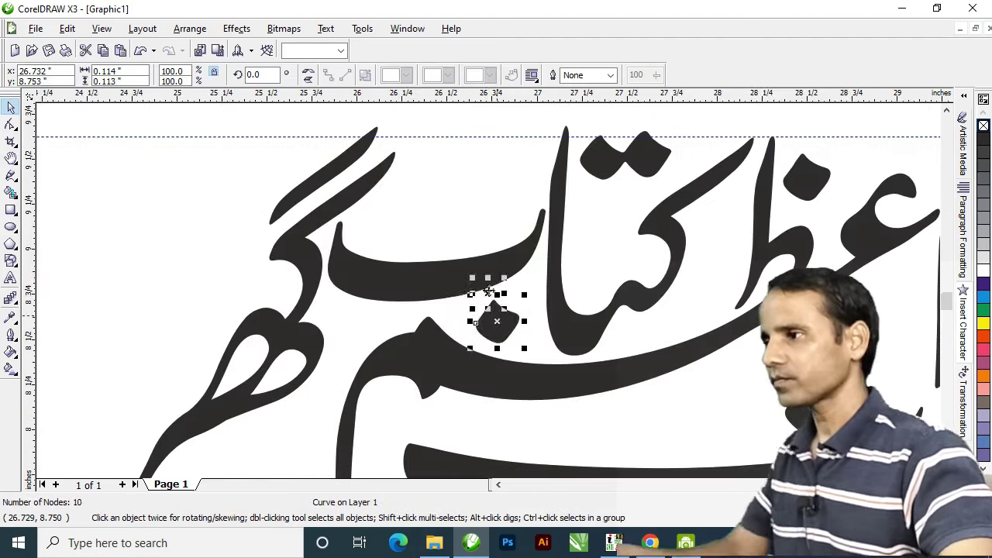
{"action": "scroll", "coordinate": [497, 318], "scroll_direction": "down", "scroll_amount": 2}
{"action": "left_click", "coordinate": [576, 157]}
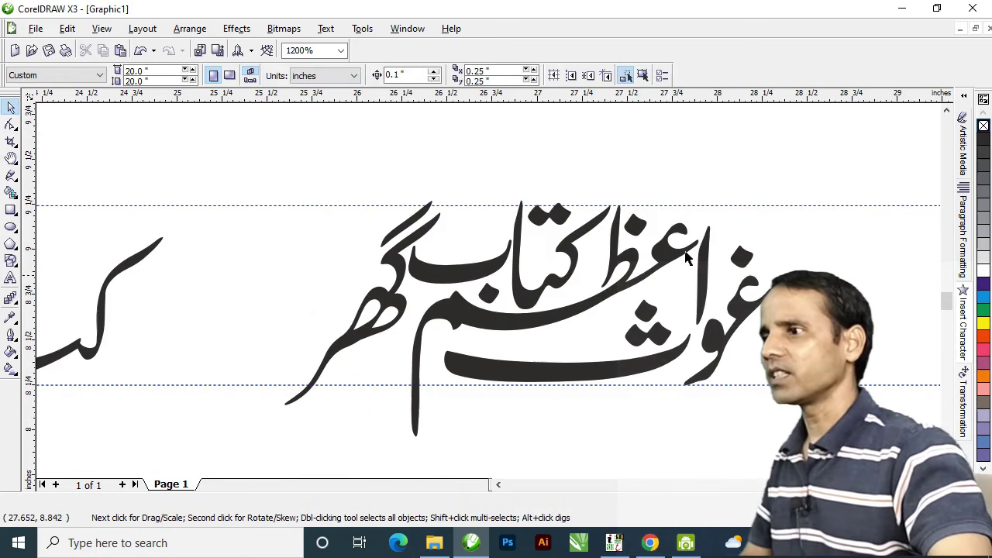
Step: Lengthen the alif of اعظم to about 0.636 inches by raising its upper nodes, and fit its tip to the upper guideline
{"action": "left_click", "coordinate": [700, 288]}
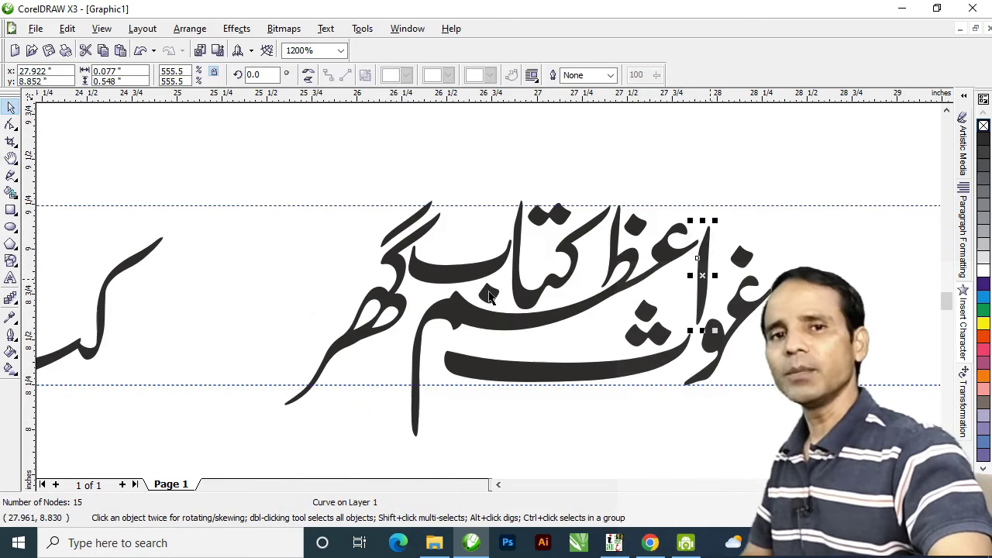
{"action": "scroll", "coordinate": [710, 279], "scroll_direction": "up", "scroll_amount": 1}
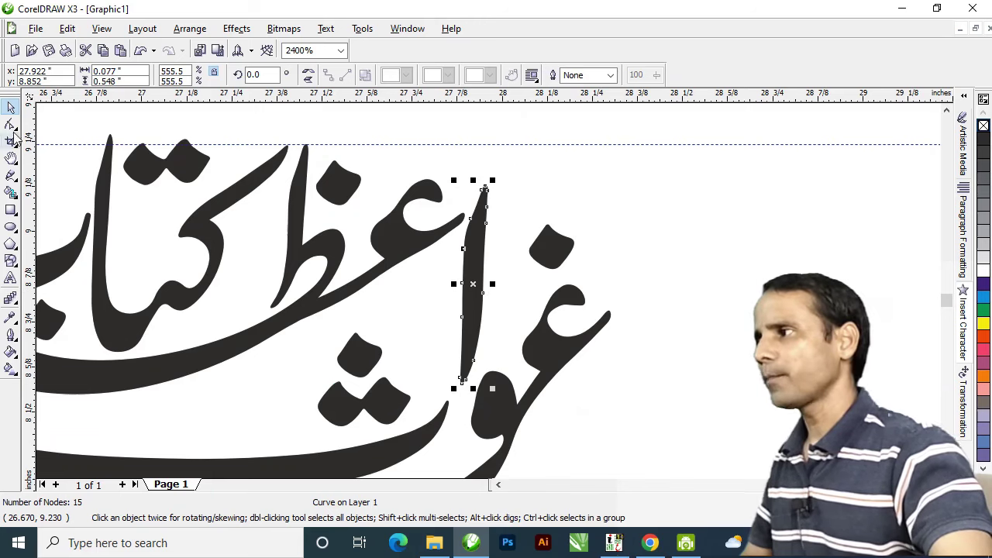
{"action": "left_click", "coordinate": [10, 124]}
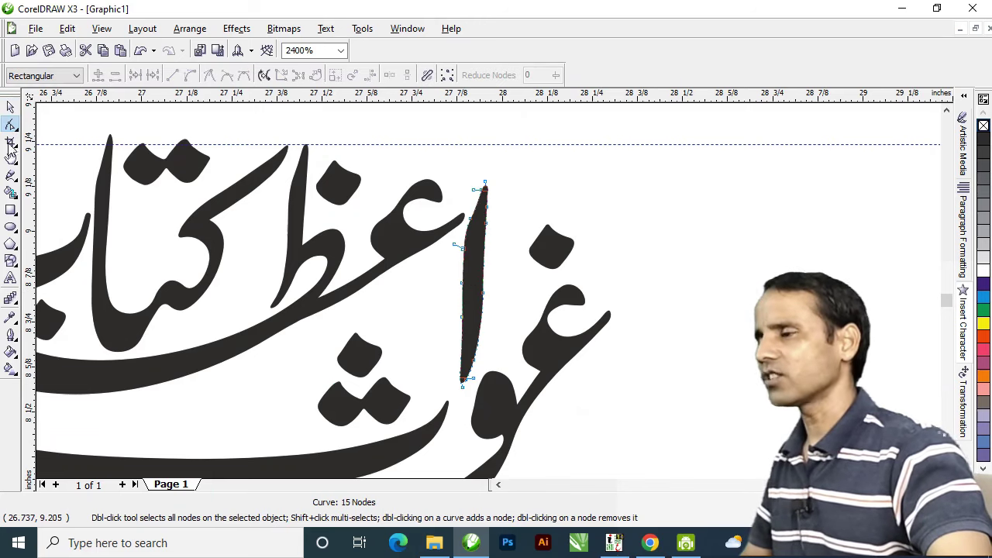
{"action": "left_click_drag", "start_coordinate": [526, 163], "coordinate": [445, 267]}
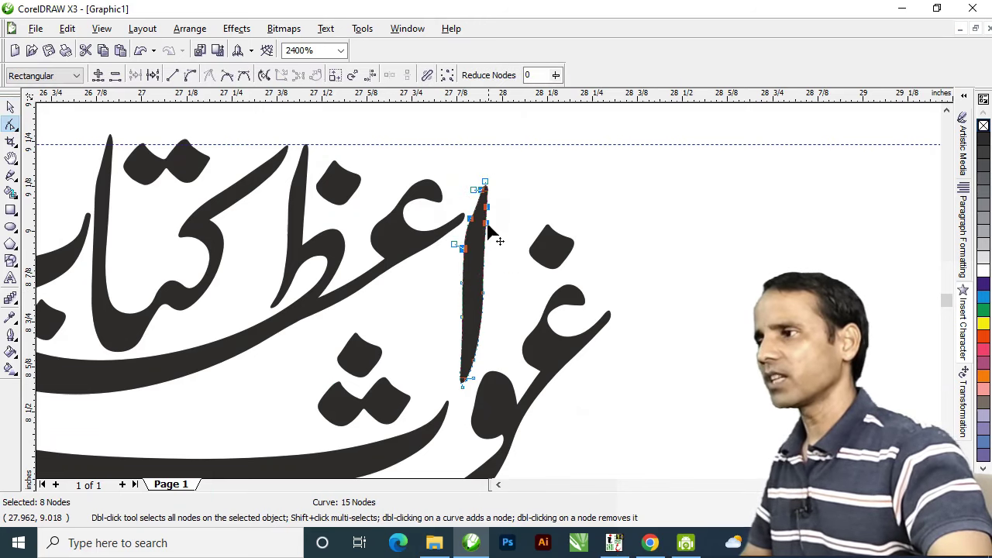
{"action": "left_click_drag", "start_coordinate": [488, 224], "coordinate": [491, 206]}
{"action": "key", "text": "space"}
{"action": "left_click_drag", "start_coordinate": [475, 248], "coordinate": [487, 237]}
{"action": "scroll", "coordinate": [446, 308], "scroll_direction": "down", "scroll_amount": 1}
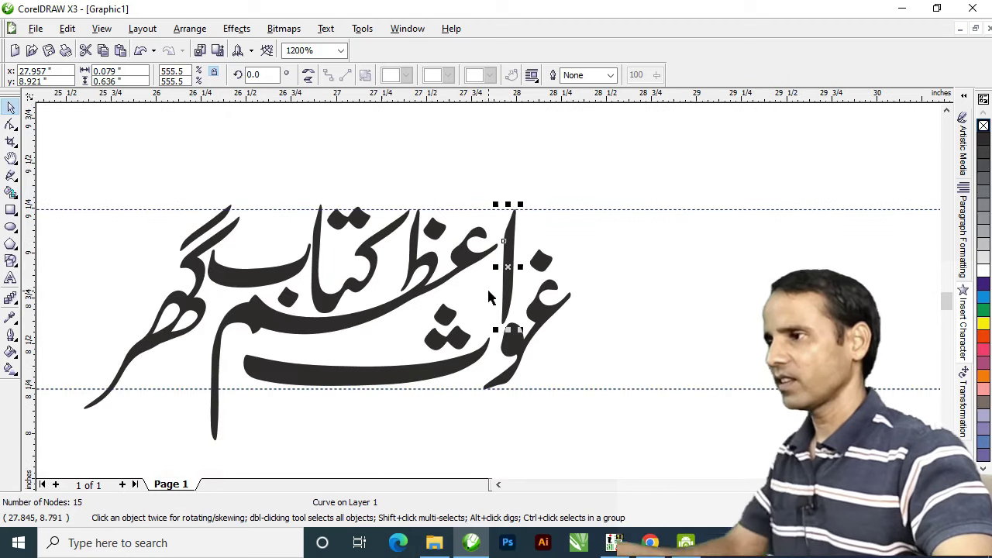
{"action": "left_click", "coordinate": [648, 275]}
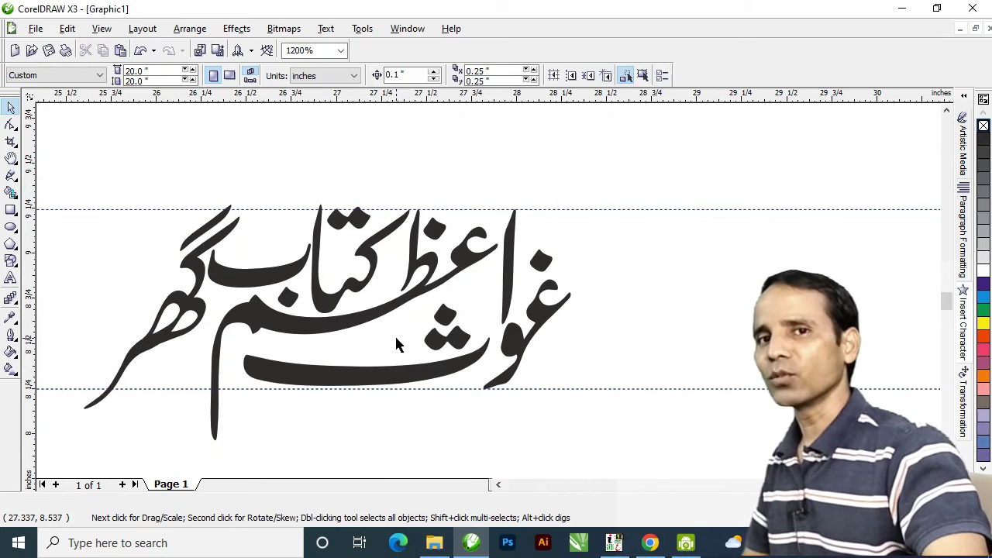
Step: Examine the diacritics and decorative marks around the letters of the blue sample title
{"action": "scroll", "coordinate": [369, 341], "scroll_direction": "down", "scroll_amount": 1}
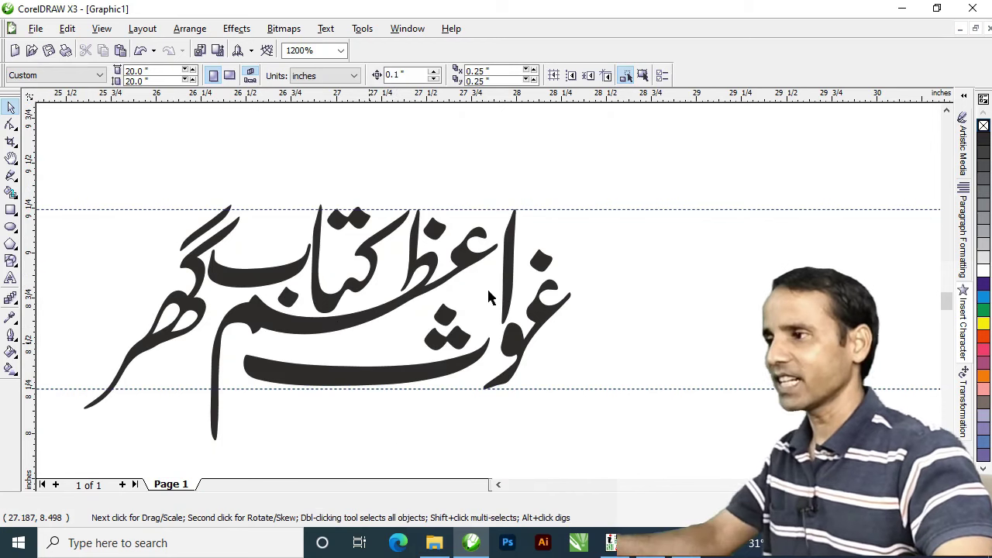
{"action": "scroll", "coordinate": [488, 297], "scroll_direction": "down", "scroll_amount": 1}
{"action": "key", "text": "h"}
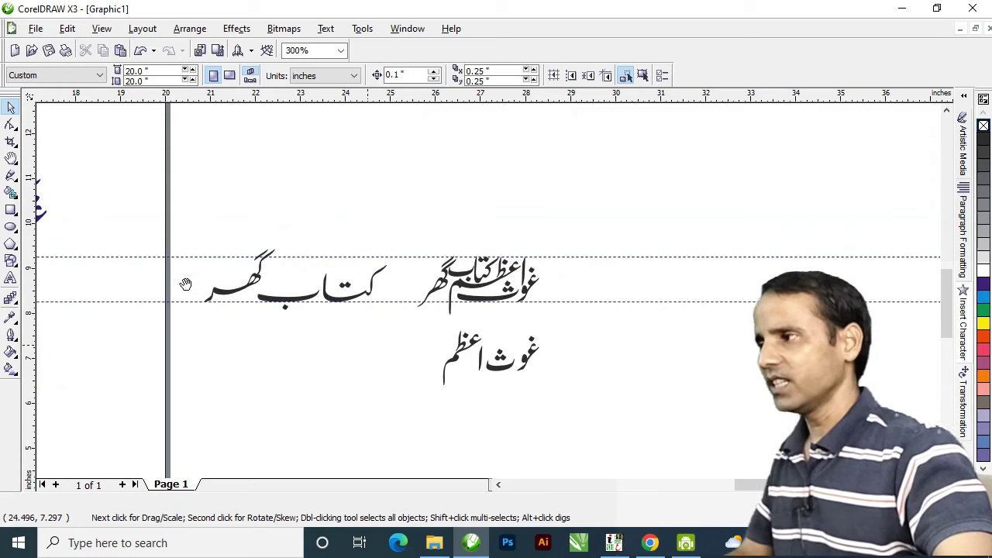
{"action": "left_click_drag", "start_coordinate": [178, 282], "coordinate": [524, 325]}
{"action": "left_click_drag", "start_coordinate": [332, 269], "coordinate": [307, 268]}
{"action": "scroll", "coordinate": [308, 268], "scroll_direction": "up", "scroll_amount": 1}
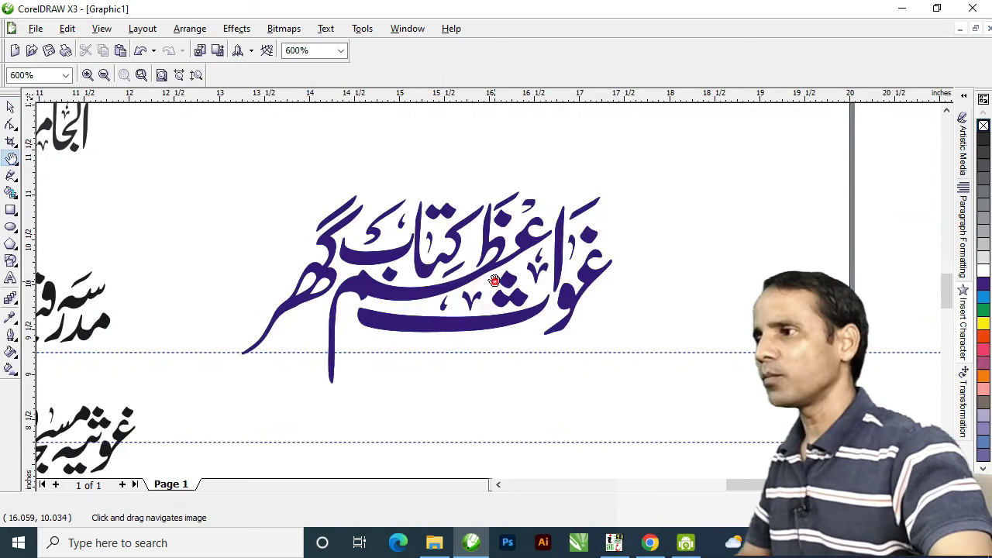
{"action": "scroll", "coordinate": [496, 283], "scroll_direction": "up", "scroll_amount": 1}
{"action": "left_click_drag", "start_coordinate": [600, 296], "coordinate": [538, 321]}
{"action": "key", "text": "space"}
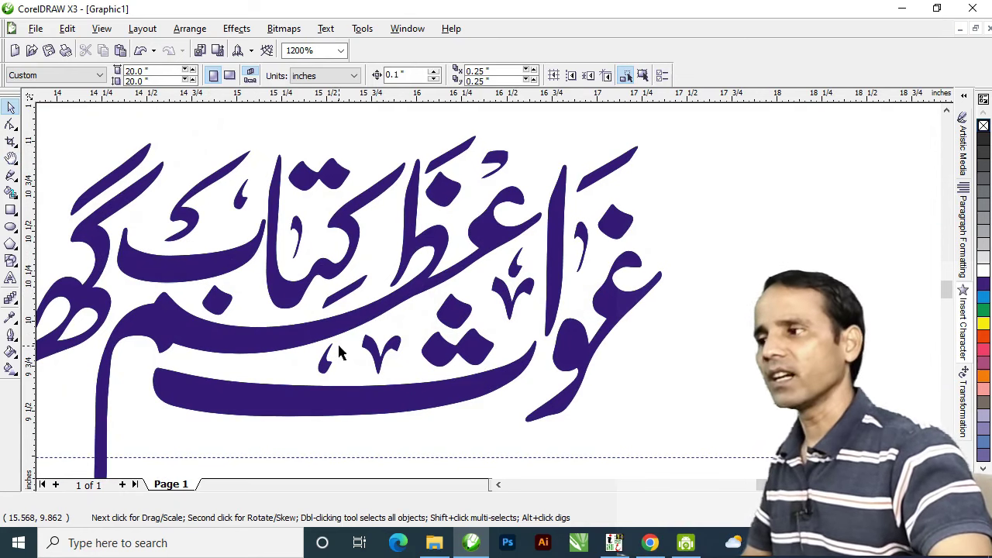
{"action": "scroll", "coordinate": [574, 218], "scroll_direction": "down", "scroll_amount": 1}
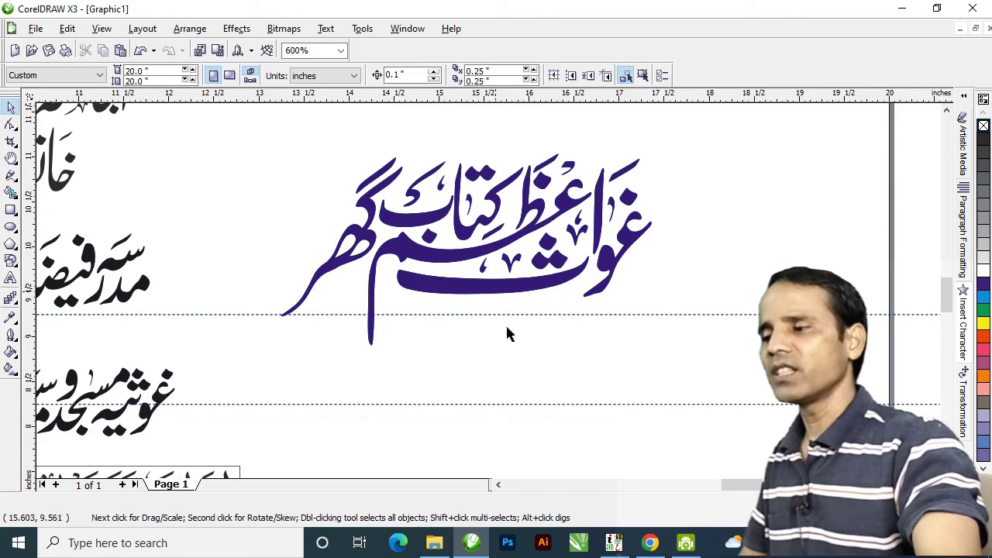
Step: Switch to InPage to check the diacritics on غوث, and compare them with the marks on the blue sample in CorelDRAW
{"action": "left_click", "coordinate": [614, 547]}
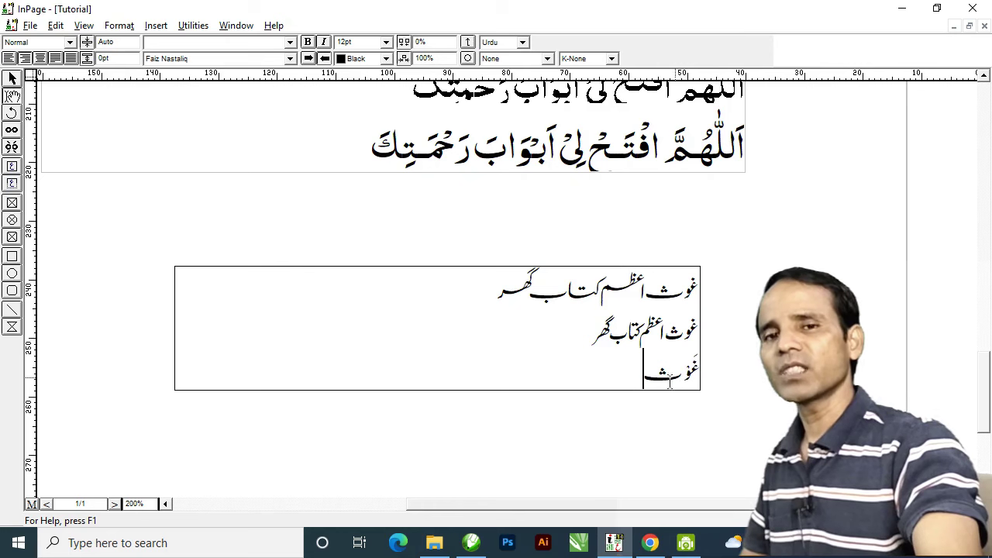
{"action": "key", "text": "alt+Tab"}
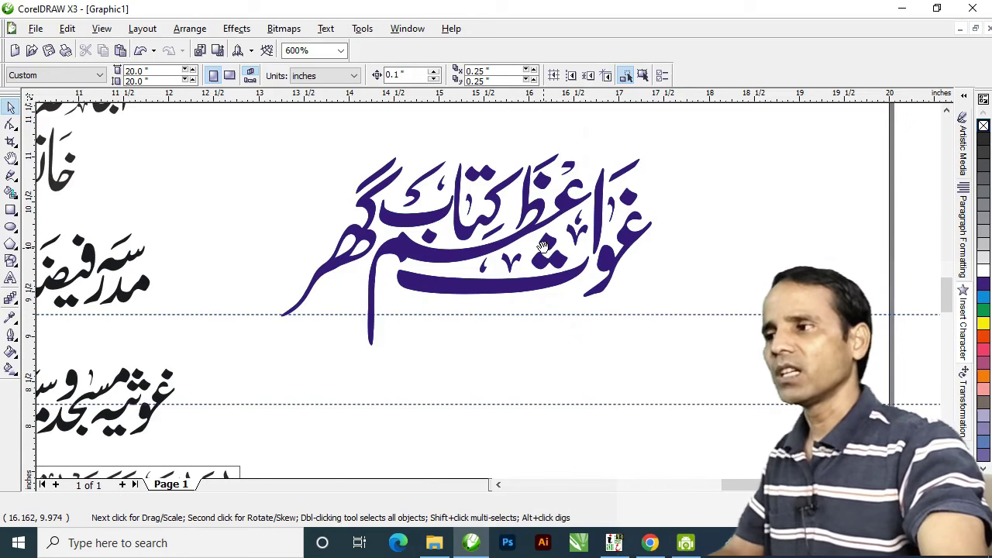
{"action": "key", "text": "h"}
{"action": "right_click", "coordinate": [544, 248]}
{"action": "double_click", "coordinate": [477, 293]}
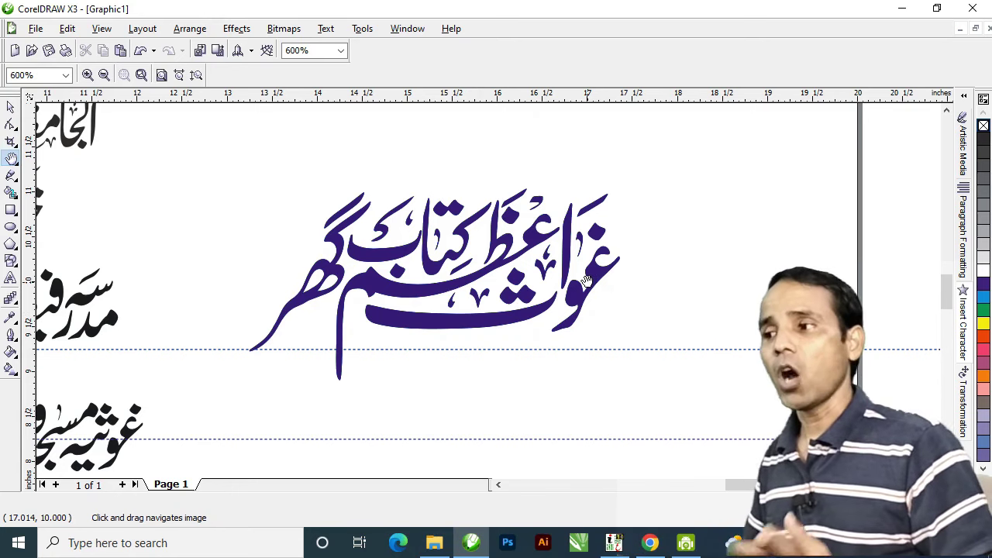
{"action": "left_click", "coordinate": [650, 542]}
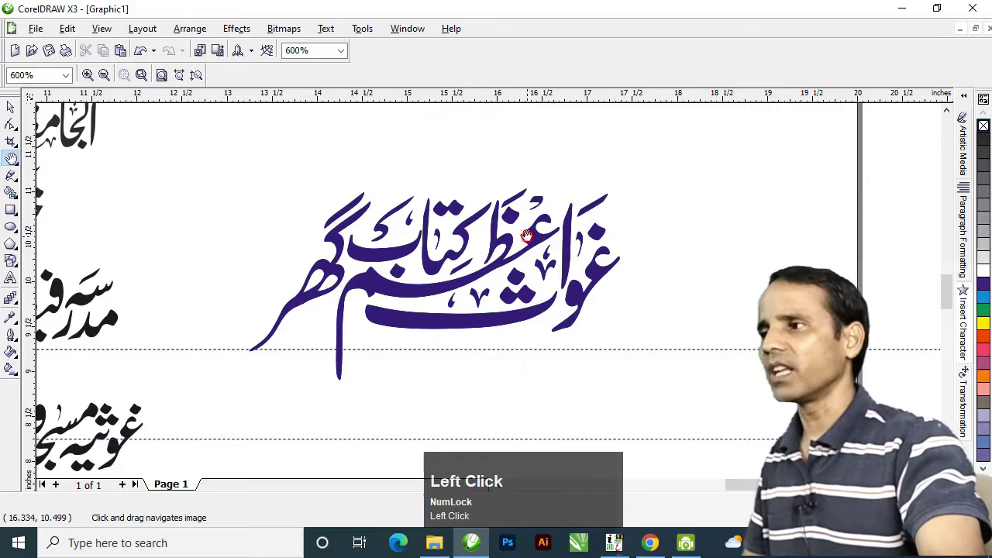
{"action": "scroll", "coordinate": [528, 232], "scroll_direction": "up", "scroll_amount": 1}
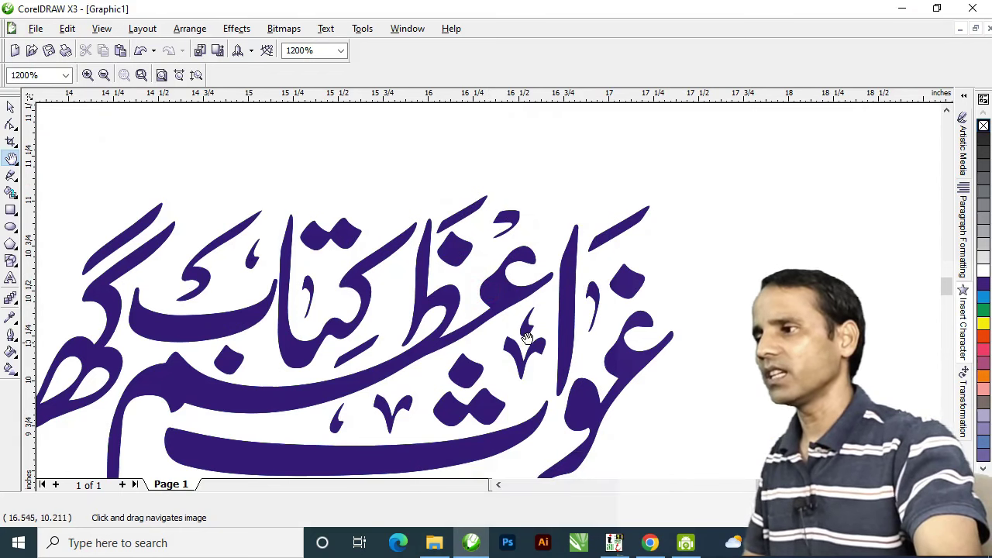
{"action": "left_click_drag", "start_coordinate": [492, 373], "coordinate": [525, 312]}
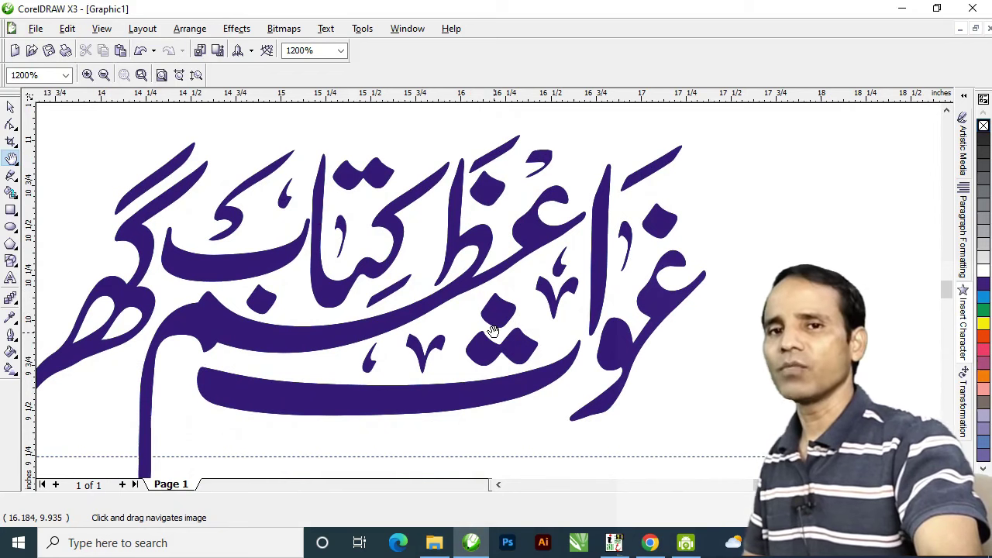
Step: Start an artistic text in the empty area above the blue sample, using AGA Islamic Phrases at 100 pt
{"action": "scroll", "coordinate": [493, 332], "scroll_direction": "down", "scroll_amount": 2}
{"action": "left_click_drag", "start_coordinate": [517, 256], "coordinate": [434, 333]}
{"action": "key", "text": "space"}
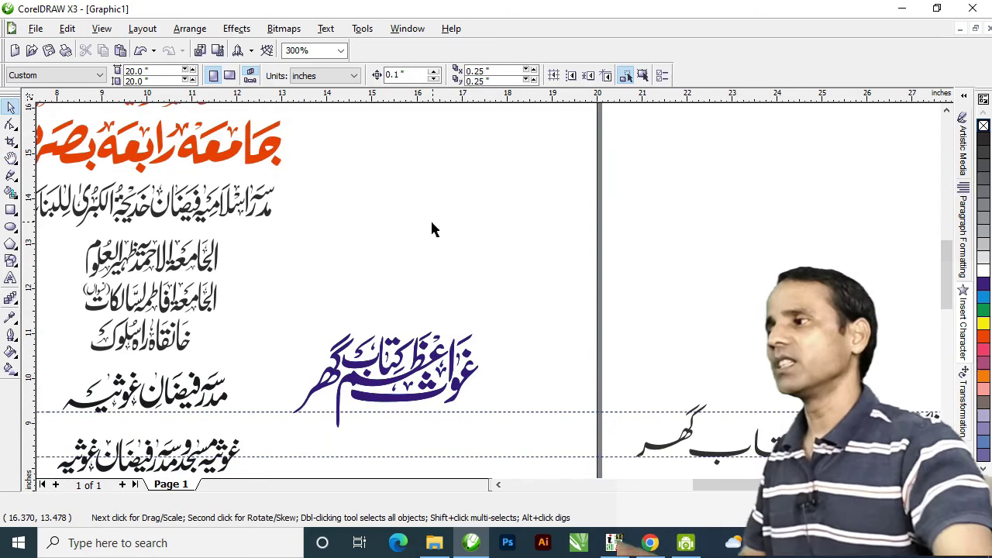
{"action": "left_click", "coordinate": [10, 278]}
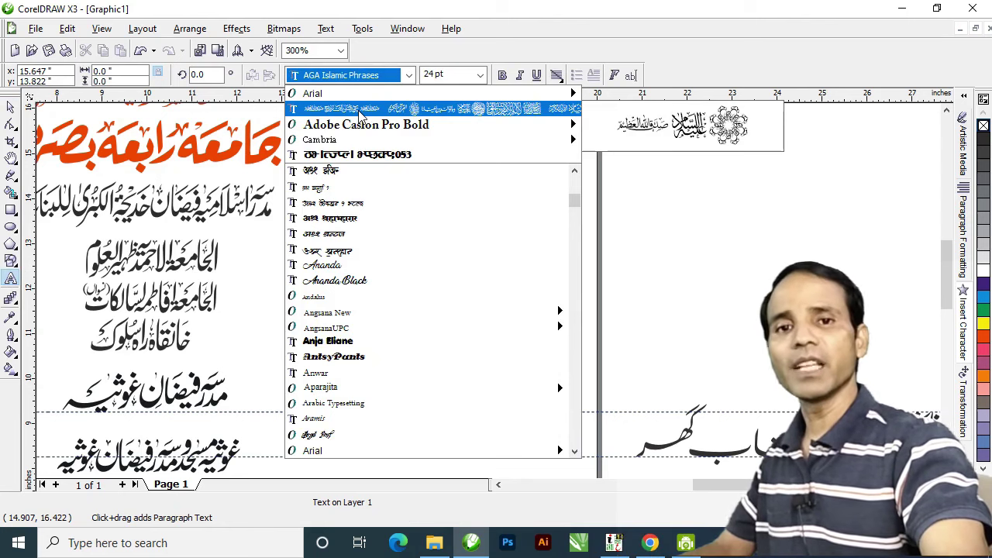
{"action": "left_click", "coordinate": [359, 109]}
{"action": "left_click", "coordinate": [401, 199]}
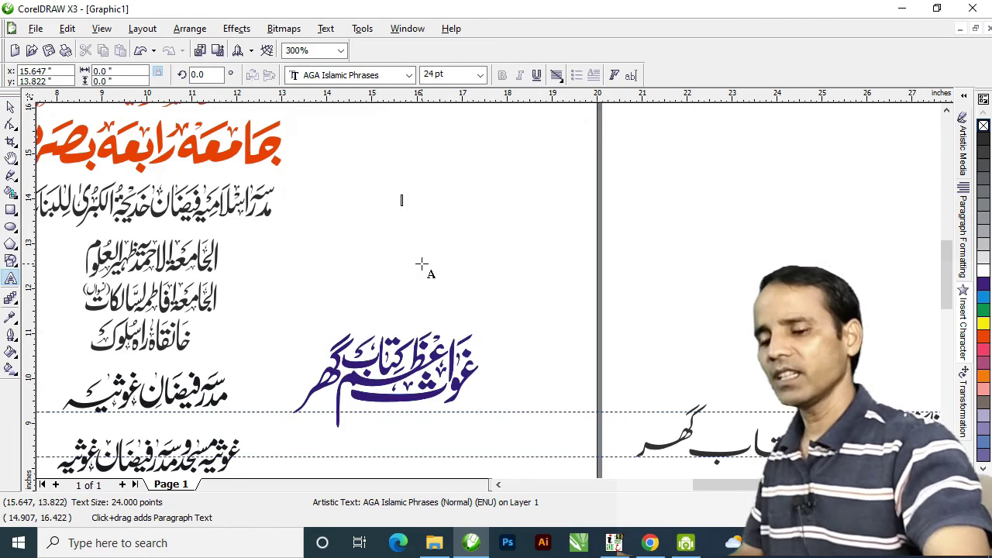
{"action": "key", "text": "ctrl+KP_6"}
{"action": "key", "text": "ctrl+KP_6"}
{"action": "key", "text": "ctrl+KP_6"}
{"action": "key", "text": "ctrl+KP_6"}
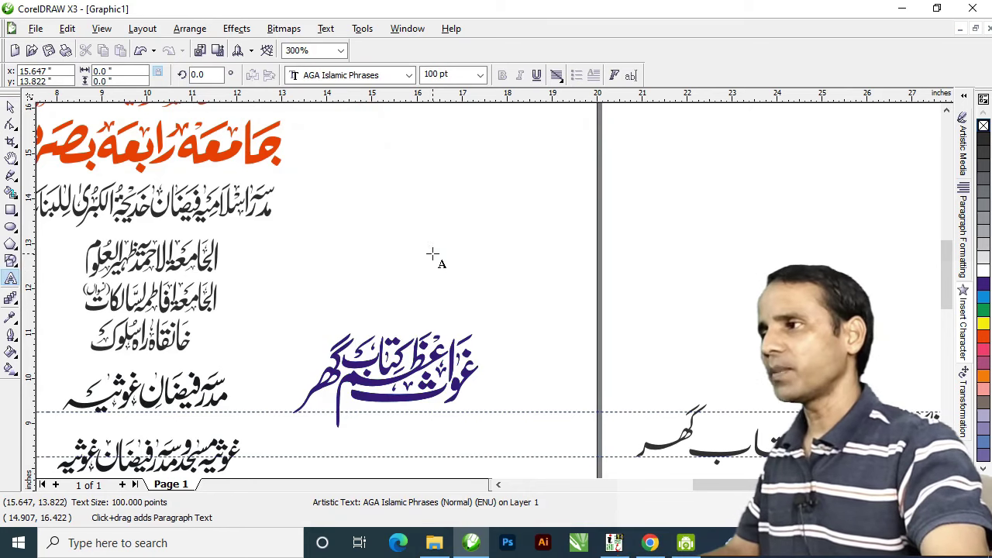
Step: Enter the letters ascdefghj as a row of Islamic phrase glyphs and move the row to the left above the blue sample
{"action": "type", "text": "as"}
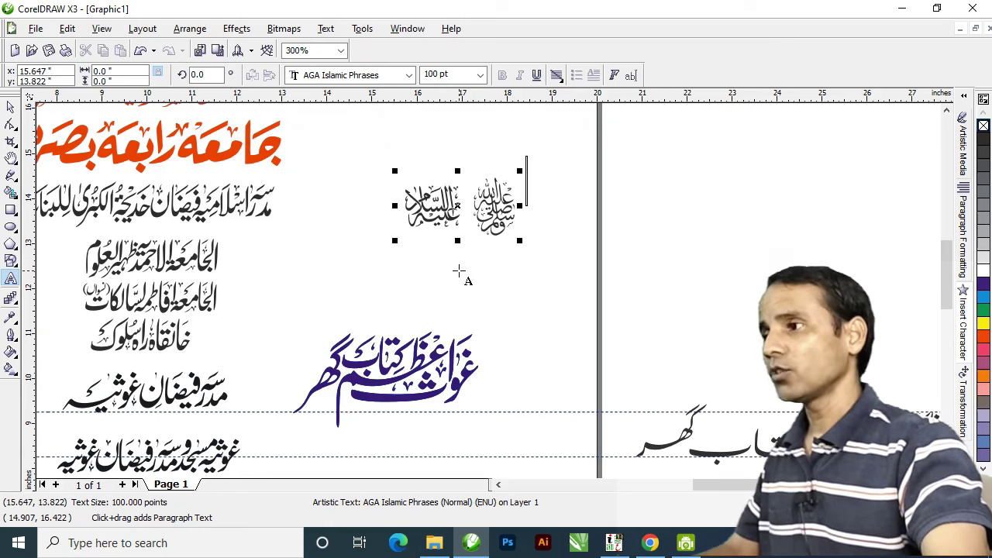
{"action": "type", "text": "c"}
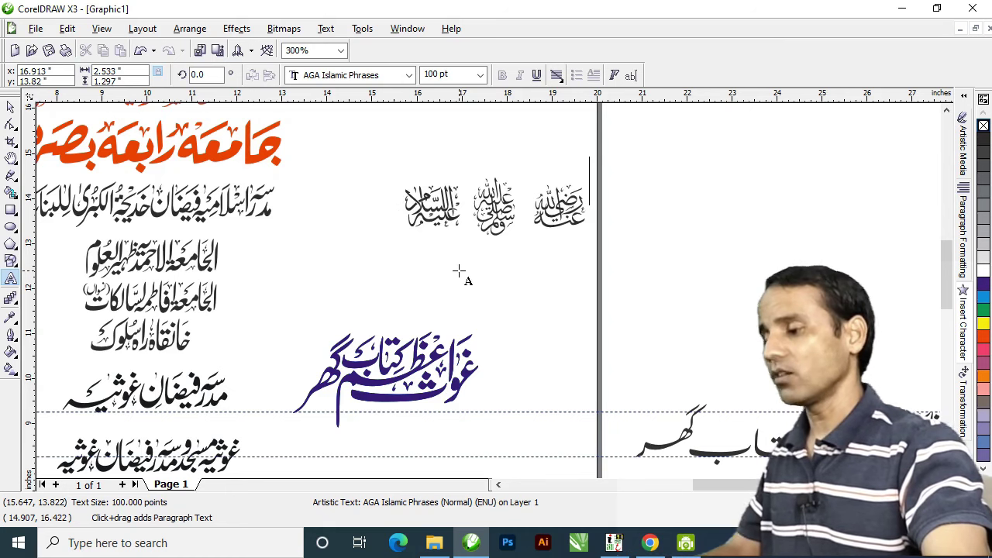
{"action": "type", "text": "defgh"}
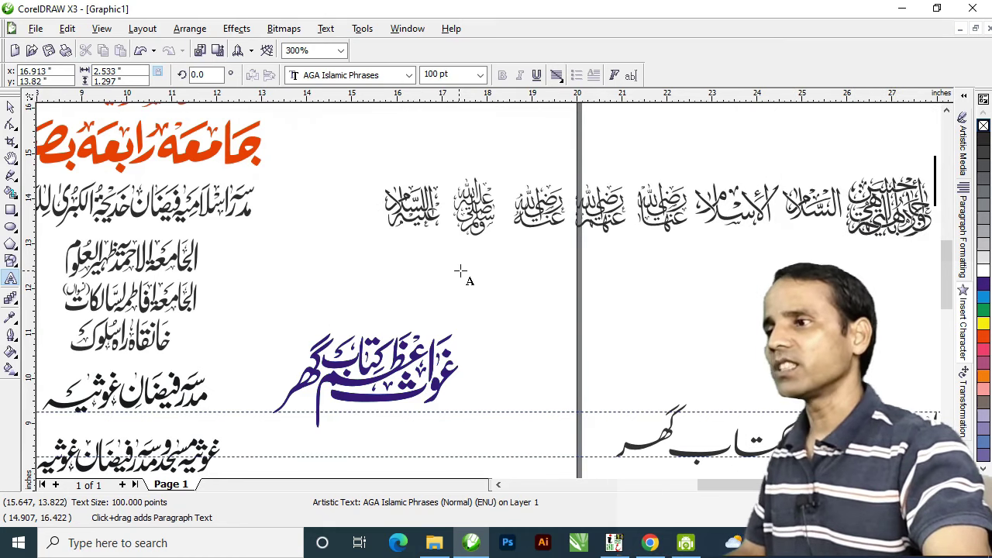
{"action": "type", "text": "j"}
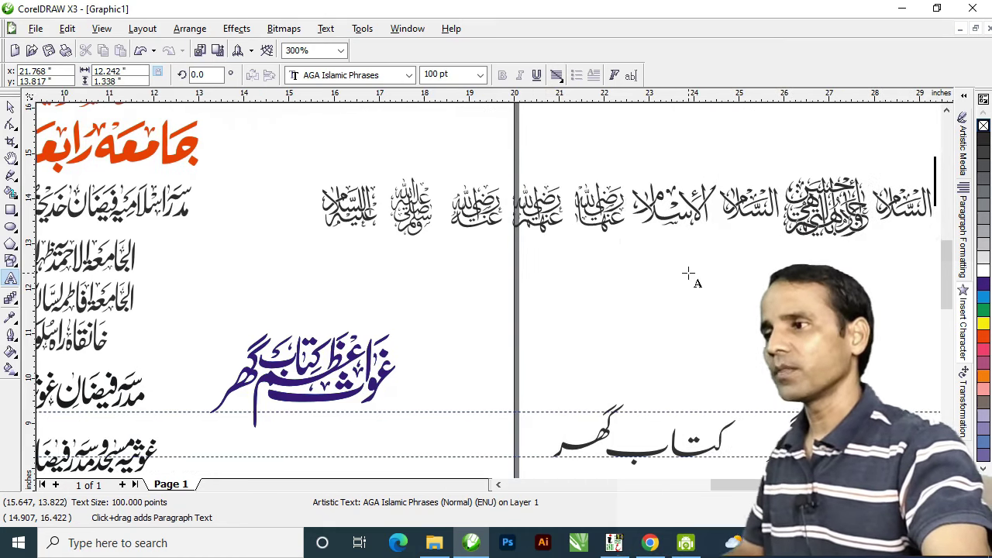
{"action": "key", "text": "ctrl+space"}
{"action": "left_click_drag", "start_coordinate": [625, 205], "coordinate": [554, 210]}
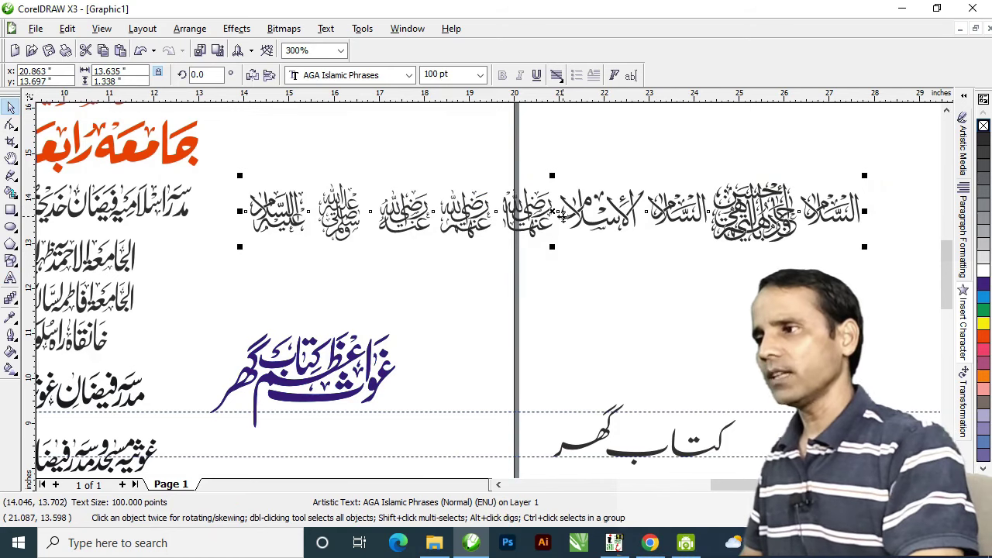
{"action": "left_click", "coordinate": [606, 308]}
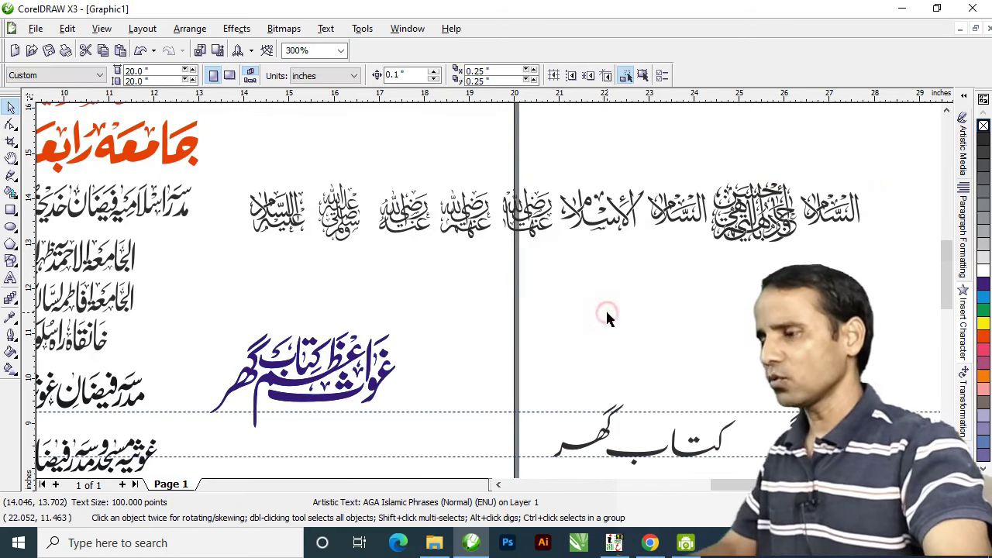
Step: Examine the diacritics and decorative marks on the رضی اللہ عنہم, رضی اللہ عنہا and الاسلام phrases
{"action": "double_click", "coordinate": [570, 229]}
{"action": "double_click", "coordinate": [454, 281]}
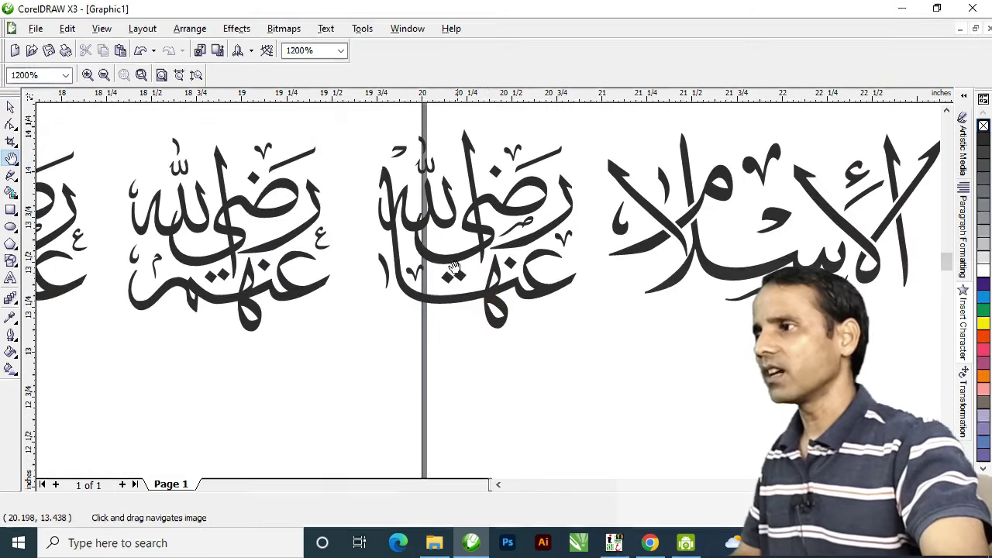
{"action": "left_click_drag", "start_coordinate": [444, 265], "coordinate": [508, 293]}
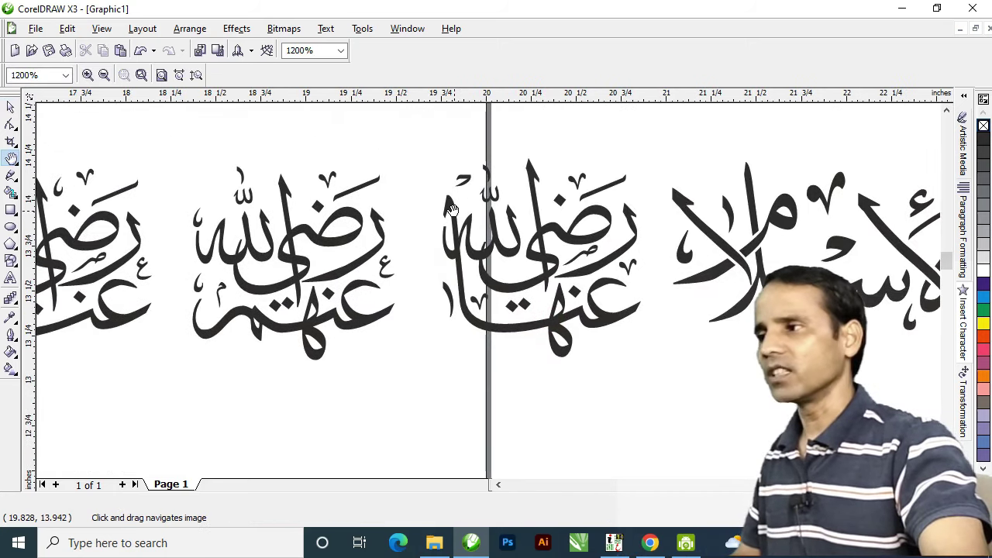
{"action": "left_click_drag", "start_coordinate": [309, 237], "coordinate": [336, 230]}
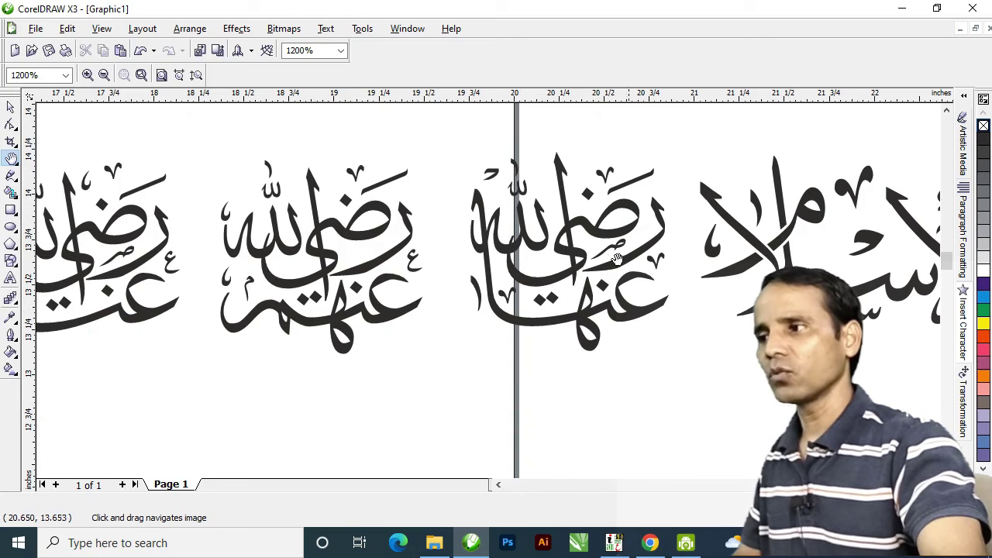
{"action": "left_click_drag", "start_coordinate": [705, 304], "coordinate": [486, 273]}
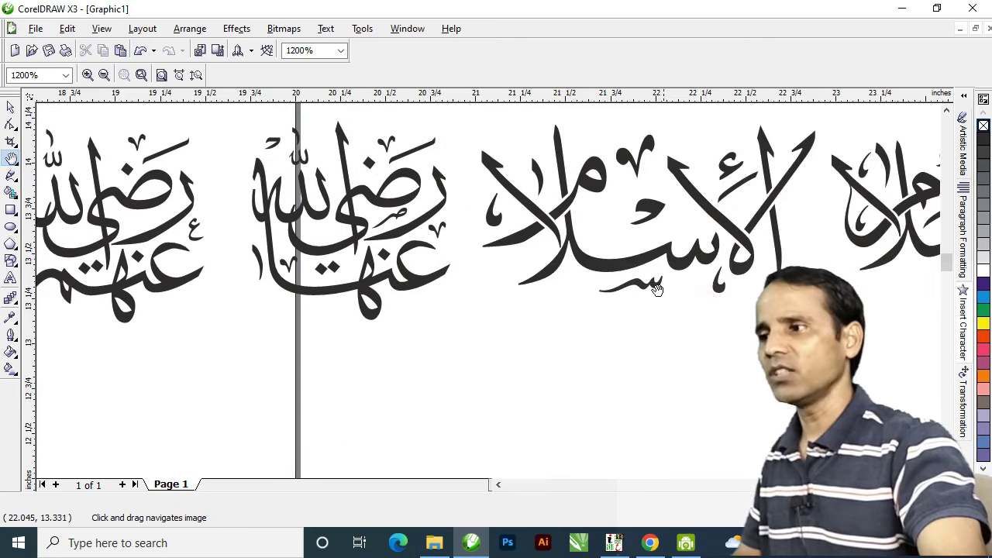
Step: Break the row of AGA Islamic Phrases glyphs apart into separate text objects
{"action": "left_click_drag", "start_coordinate": [657, 245], "coordinate": [494, 252]}
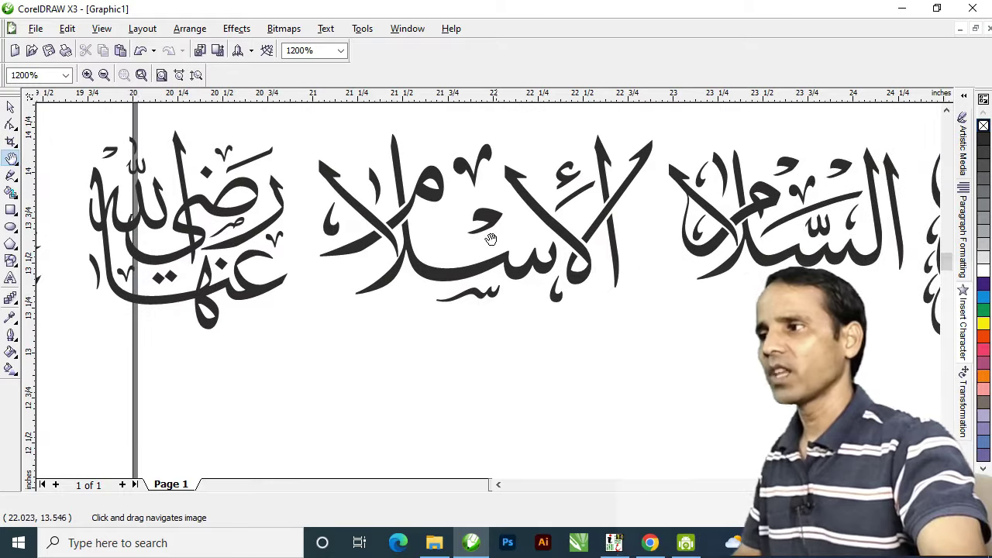
{"action": "left_click_drag", "start_coordinate": [694, 257], "coordinate": [331, 258]}
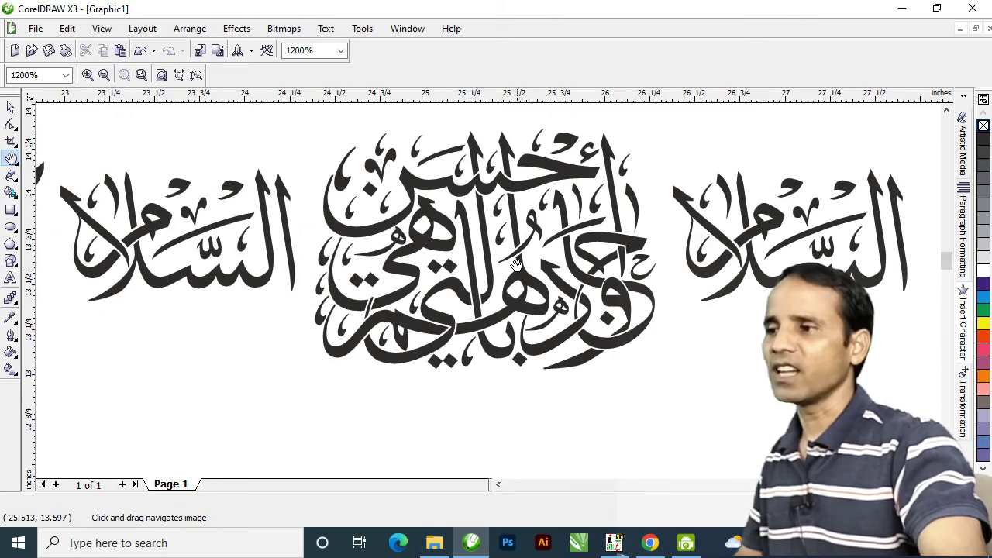
{"action": "scroll", "coordinate": [517, 265], "scroll_direction": "down", "scroll_amount": 1}
{"action": "left_click_drag", "start_coordinate": [483, 333], "coordinate": [519, 287]}
{"action": "key", "text": "space"}
{"action": "left_click", "coordinate": [526, 261]}
{"action": "left_click", "coordinate": [521, 277]}
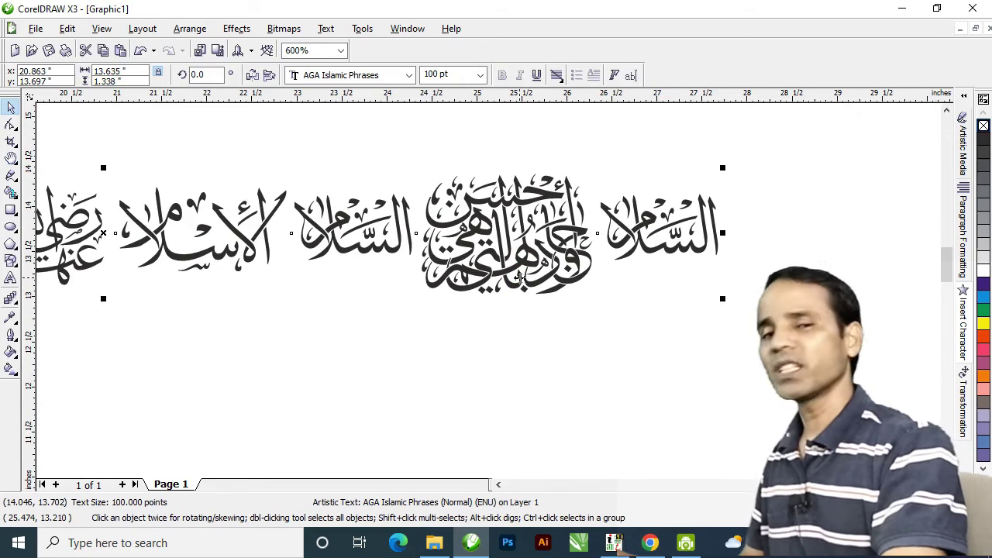
{"action": "key", "text": "ctrl+k"}
{"action": "left_click", "coordinate": [482, 375]}
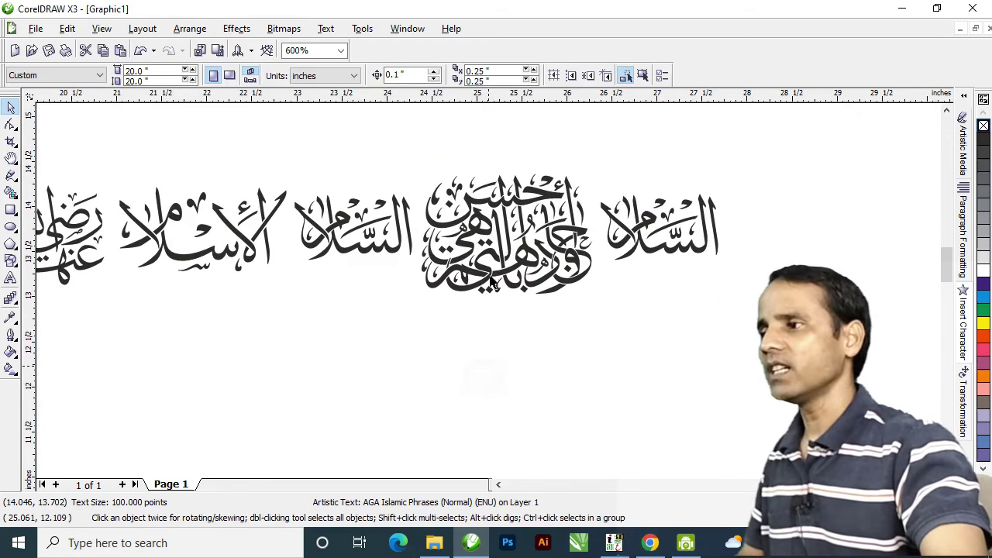
Step: Convert the large stacked phrase between the two السلام glyphs to curves and move it below the row
{"action": "left_click", "coordinate": [493, 277]}
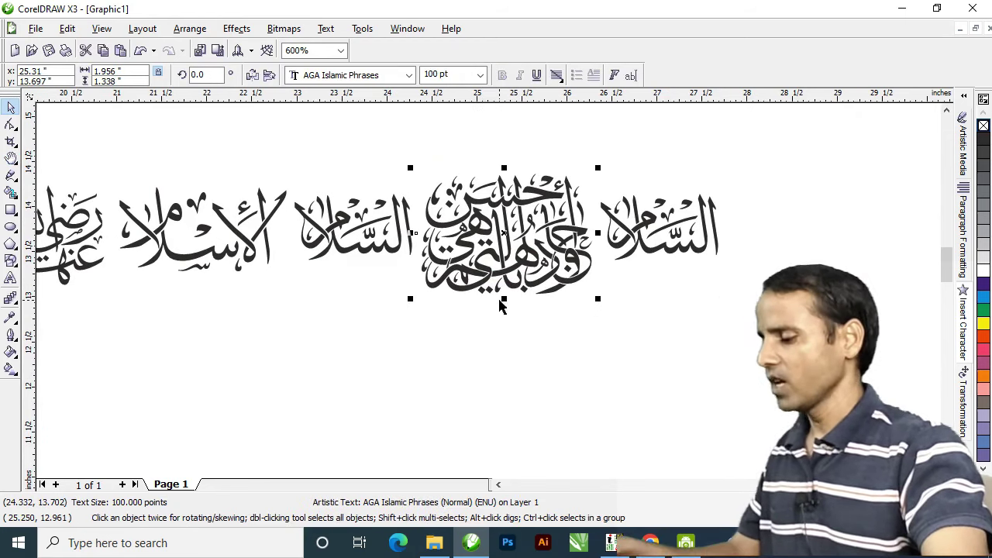
{"action": "key", "text": "ctrl+q"}
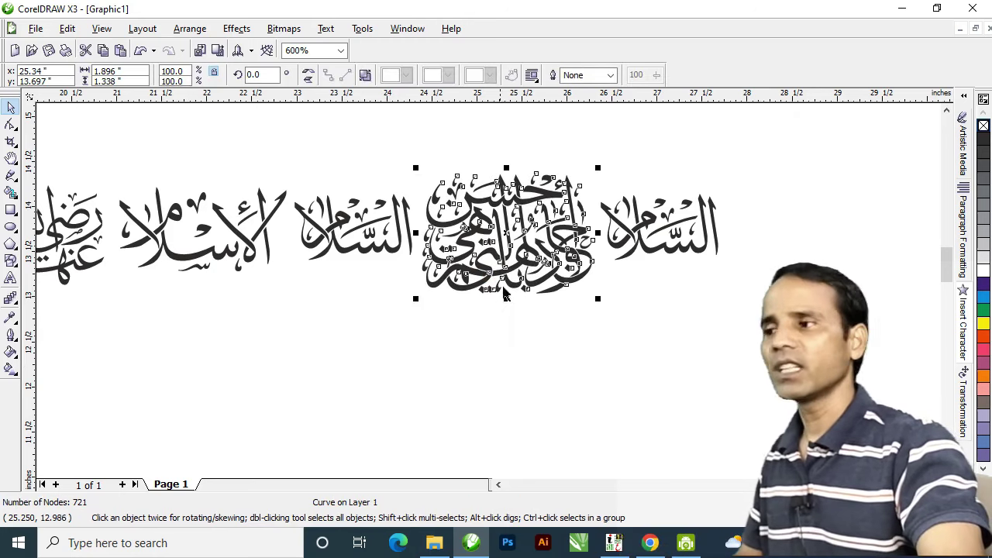
{"action": "left_click_drag", "start_coordinate": [508, 285], "coordinate": [520, 358]}
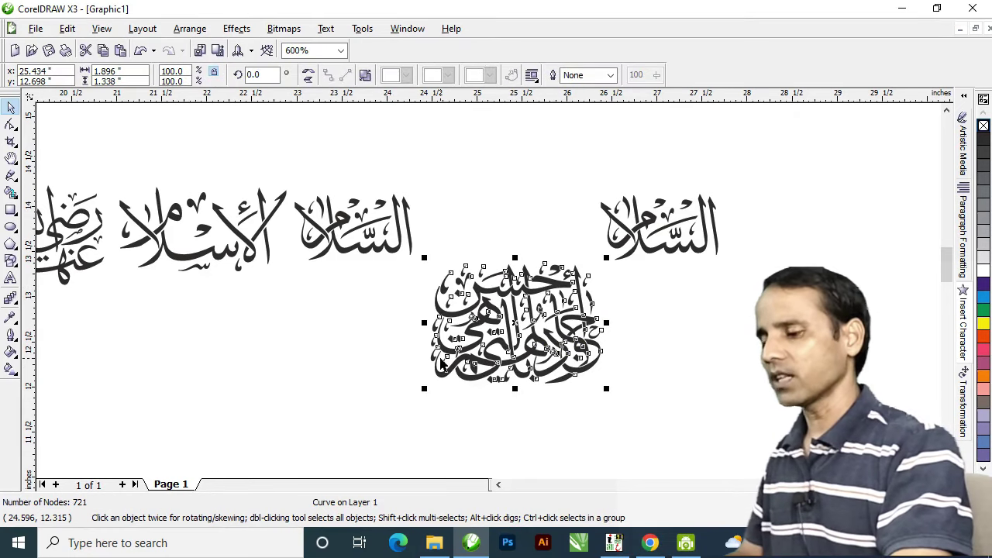
Step: Break the stacked phrase's curve apart and move a teardrop mark from its left edge into the empty space beside it
{"action": "key", "text": "ctrl+k"}
{"action": "left_click", "coordinate": [716, 344]}
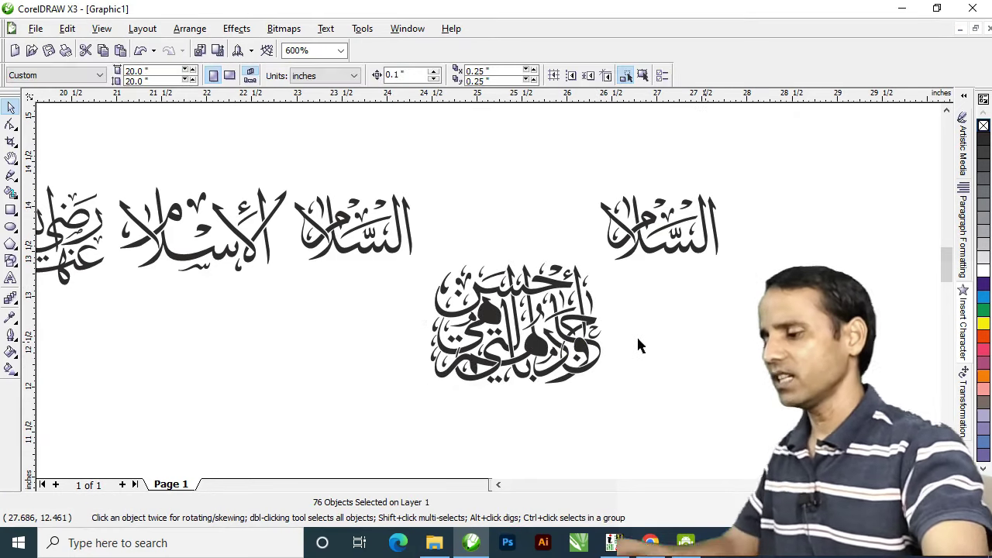
{"action": "key", "text": "F2"}
{"action": "left_click_drag", "start_coordinate": [408, 278], "coordinate": [634, 407]}
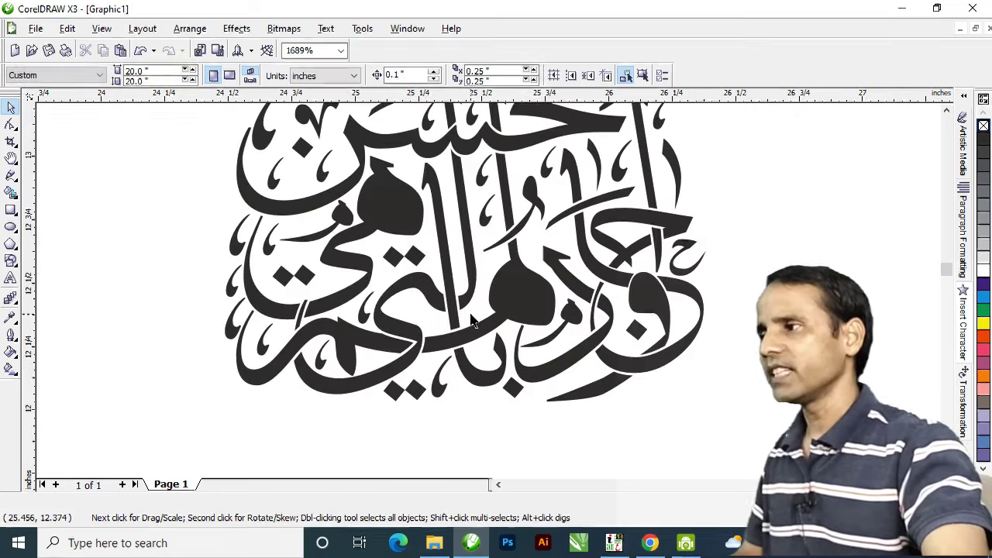
{"action": "left_click_drag", "start_coordinate": [236, 245], "coordinate": [142, 238]}
Step: Try to move one of the paired diamond dots out of the stacked phrase, and undo the move
{"action": "left_click", "coordinate": [308, 276]}
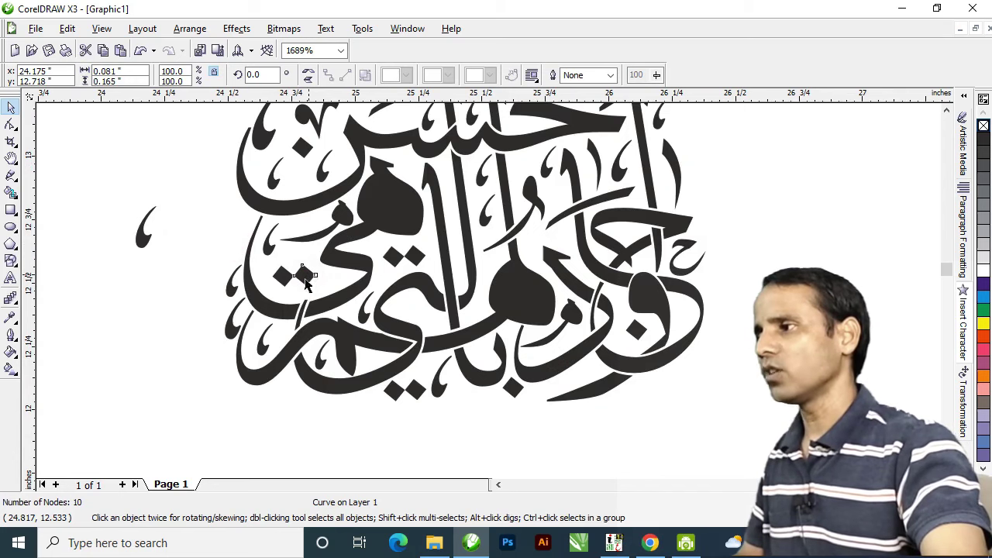
{"action": "left_click_drag", "start_coordinate": [306, 274], "coordinate": [181, 283]}
{"action": "key", "text": "ctrl+z"}
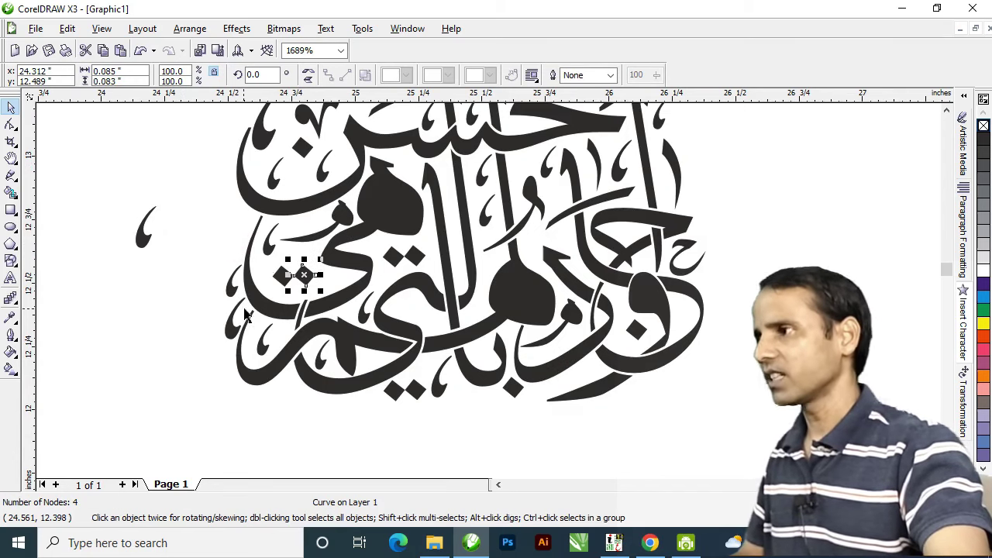
{"action": "left_click", "coordinate": [192, 197]}
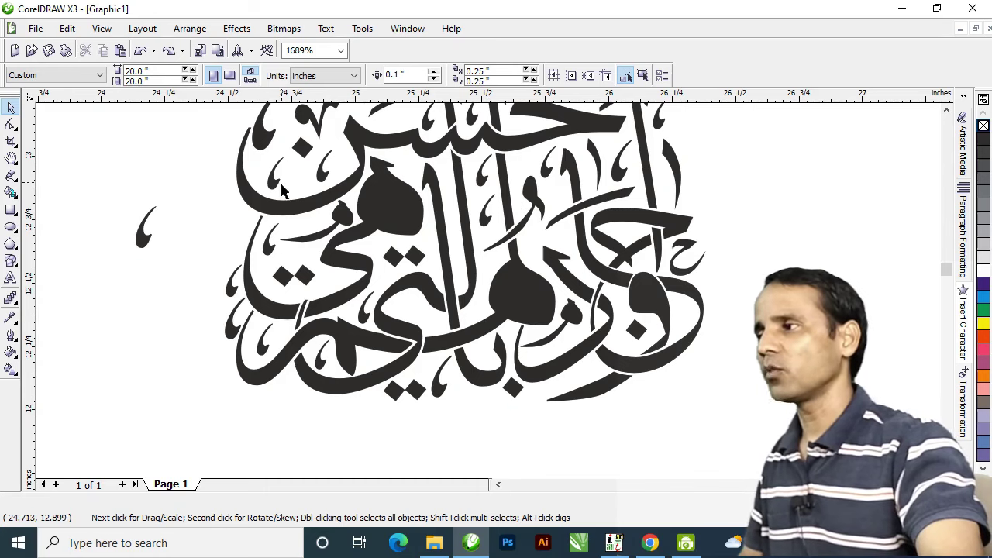
Step: Combine the pieces of the small ہ-shaped mark, and place it and a smaller teardrop mark beside the stacked phrase
{"action": "left_click_drag", "start_coordinate": [261, 182], "coordinate": [364, 258]}
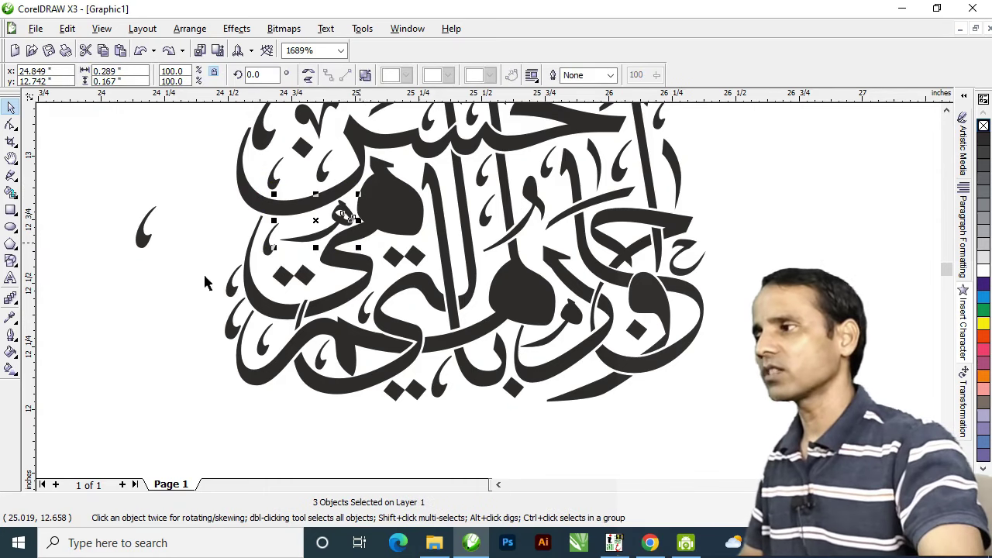
{"action": "key", "text": "ctrl+l"}
{"action": "left_click", "coordinate": [173, 290]}
{"action": "left_click", "coordinate": [342, 223]}
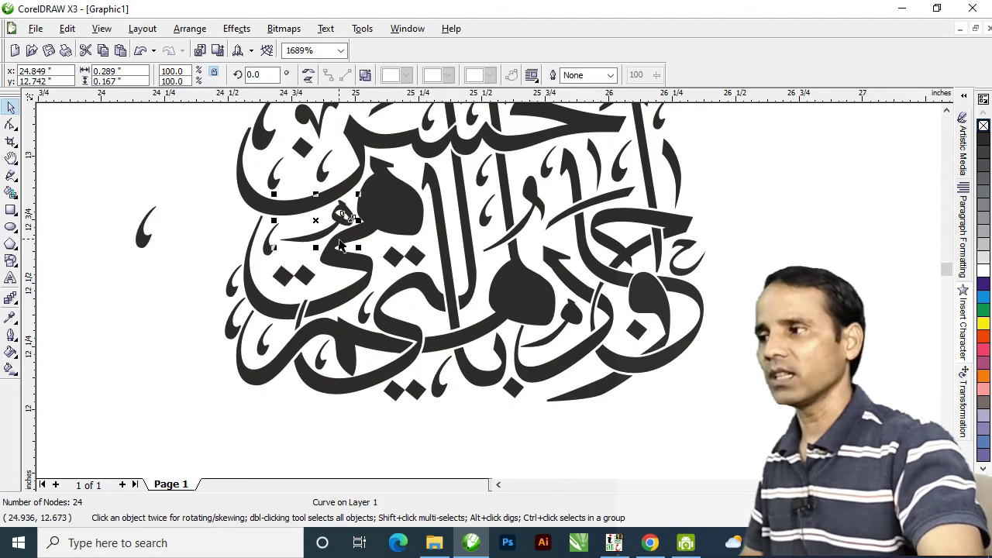
{"action": "left_click_drag", "start_coordinate": [344, 217], "coordinate": [152, 281]}
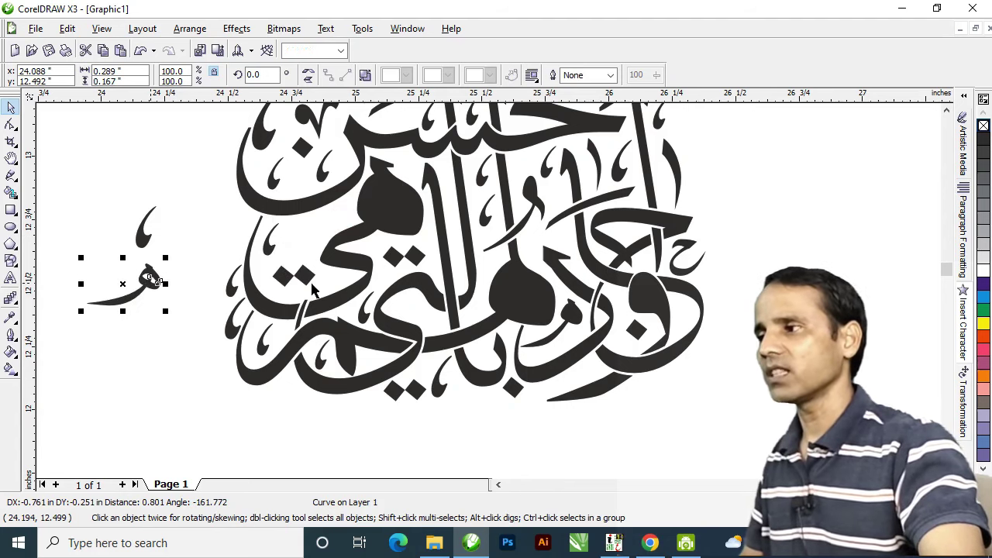
{"action": "mouse_move", "coordinate": [486, 221]}
{"action": "left_mouse_down"}
{"action": "mouse_move", "coordinate": [160, 211]}
{"action": "mouse_move", "coordinate": [159, 197]}
{"action": "left_mouse_up"}
Step: Combine the pieces of the و-shaped mark inside the phrase and move it below the other extracted marks
{"action": "left_click", "coordinate": [513, 161]}
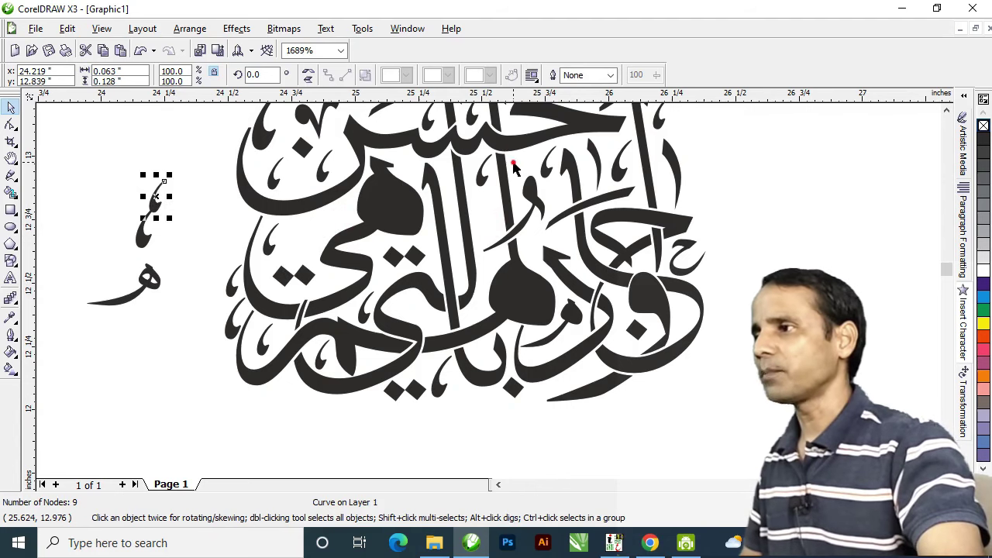
{"action": "left_click", "coordinate": [526, 221]}
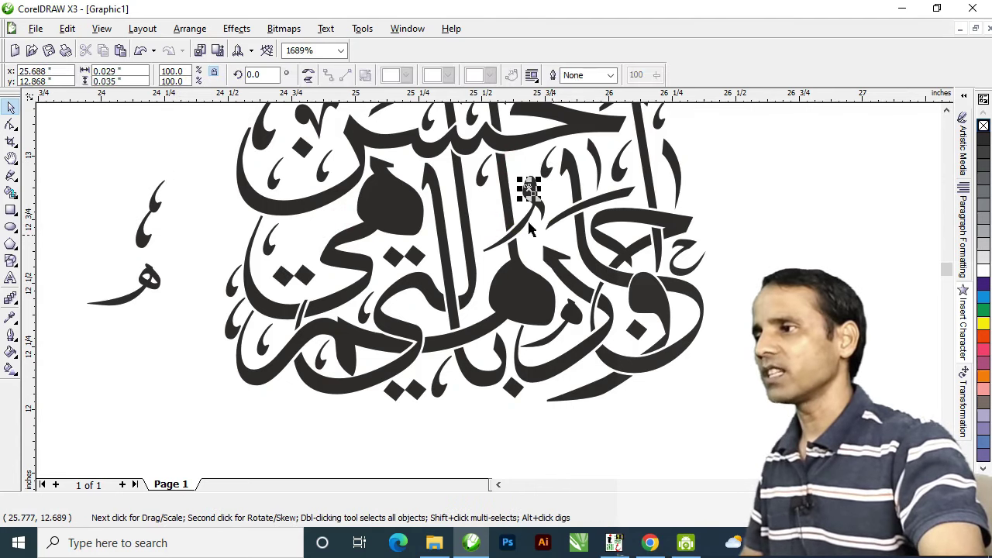
{"action": "left_click", "coordinate": [527, 222], "text": "shift"}
{"action": "key", "text": "ctrl+l"}
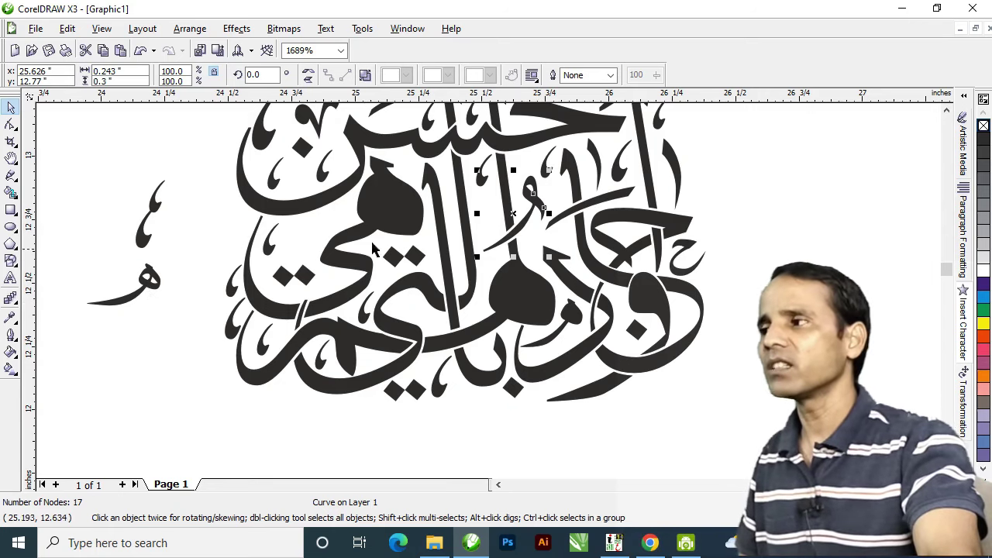
{"action": "left_click", "coordinate": [216, 226]}
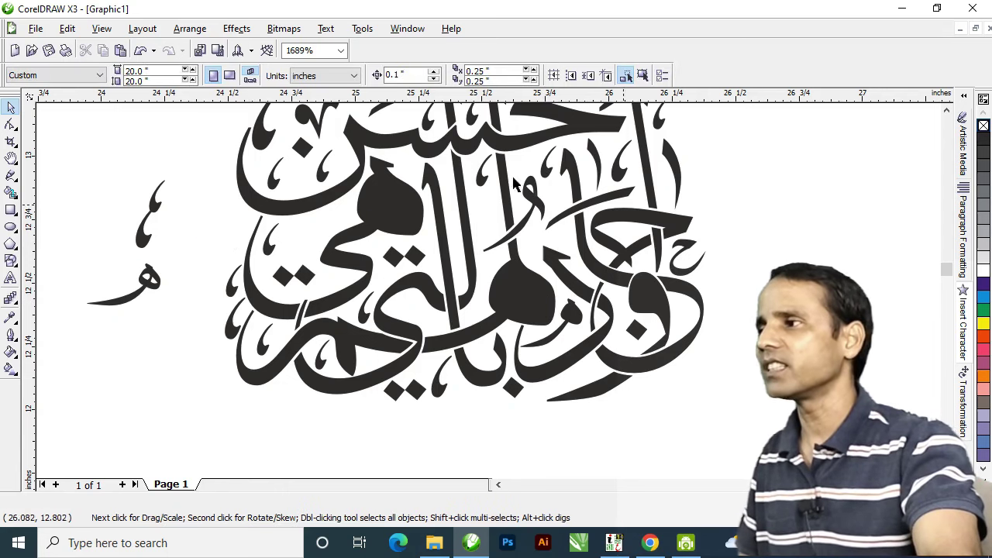
{"action": "left_click", "coordinate": [311, 117]}
{"action": "left_click", "coordinate": [308, 114]}
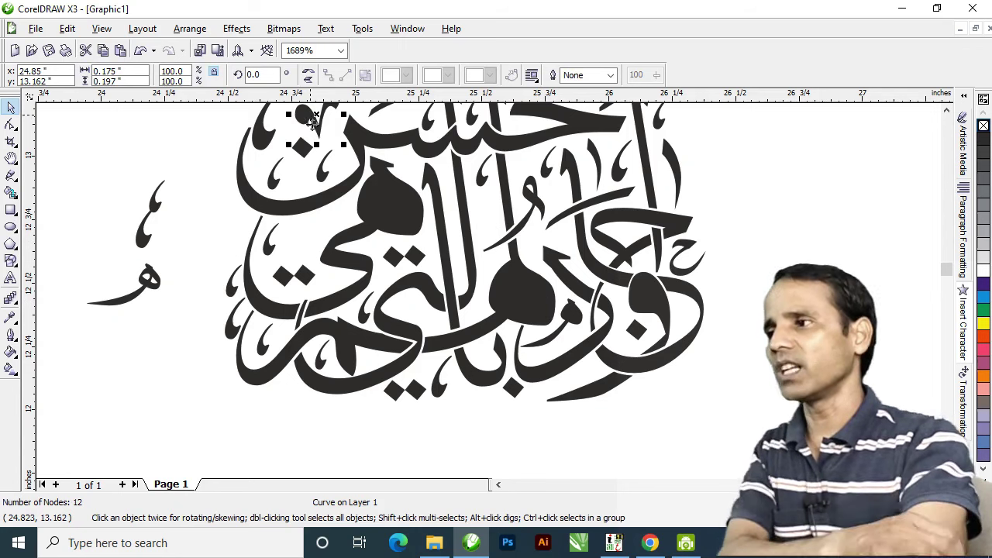
{"action": "left_click", "coordinate": [539, 209]}
{"action": "mouse_move", "coordinate": [540, 208]}
{"action": "left_mouse_down"}
{"action": "mouse_move", "coordinate": [533, 198]}
{"action": "mouse_move", "coordinate": [255, 343]}
{"action": "mouse_move", "coordinate": [173, 361]}
{"action": "mouse_move", "coordinate": [159, 375]}
{"action": "left_mouse_up"}
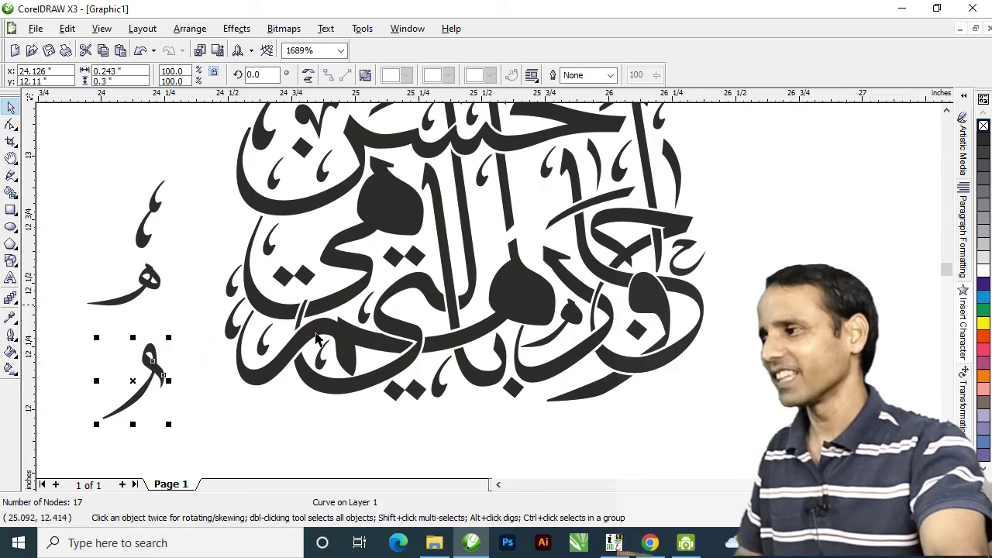
Step: Move the v-shaped mark with its small teardrop, plus the larger extracted teardrop, to just above the black stacked title
{"action": "scroll", "coordinate": [212, 365], "scroll_direction": "down", "scroll_amount": 1}
{"action": "left_click", "coordinate": [569, 330]}
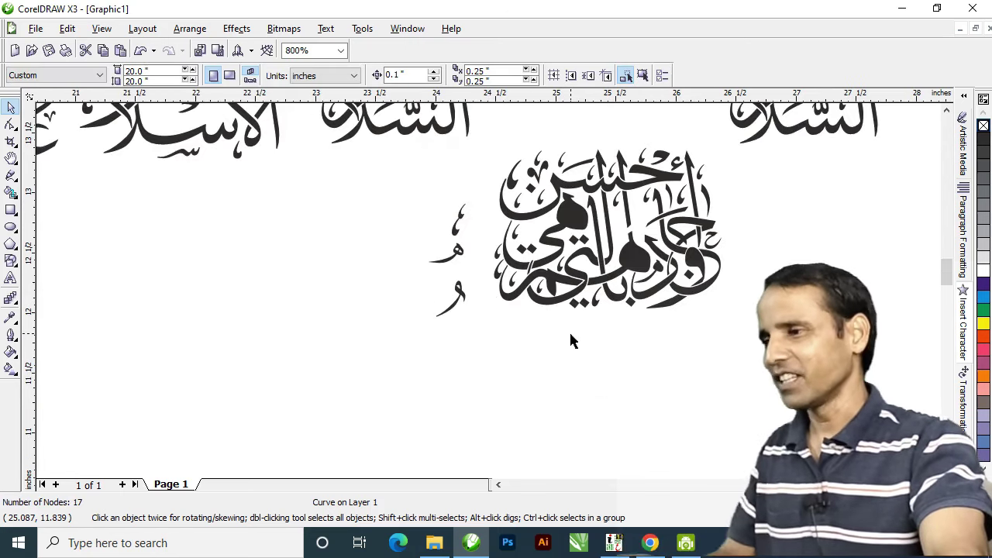
{"action": "left_click_drag", "start_coordinate": [586, 330], "coordinate": [610, 370]}
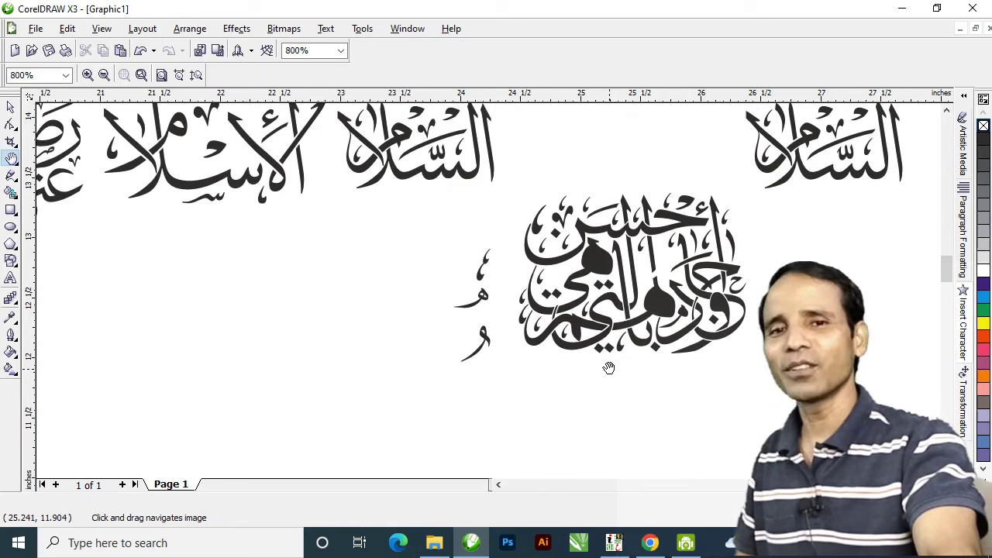
{"action": "left_click_drag", "start_coordinate": [535, 355], "coordinate": [595, 375]}
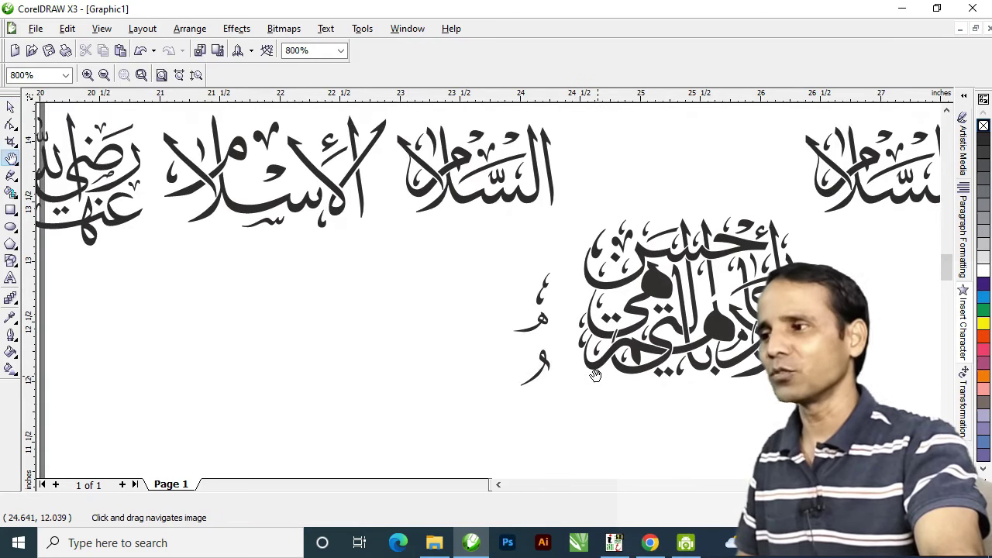
{"action": "key", "text": "space"}
{"action": "mouse_move", "coordinate": [639, 208]}
{"action": "left_mouse_down"}
{"action": "mouse_move", "coordinate": [608, 260]}
{"action": "mouse_move", "coordinate": [620, 239]}
{"action": "mouse_move", "coordinate": [302, 318]}
{"action": "left_mouse_up"}
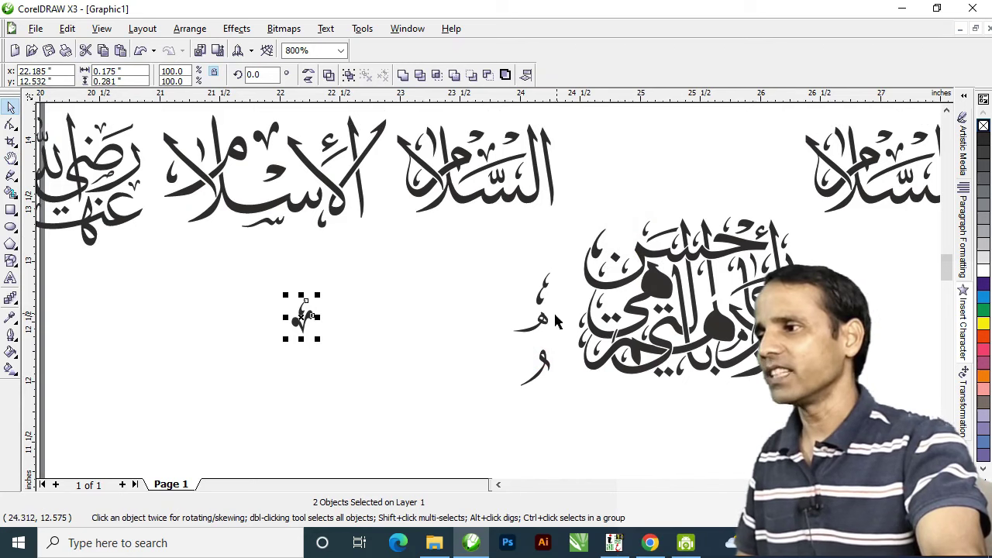
{"action": "left_click_drag", "start_coordinate": [539, 302], "coordinate": [323, 326]}
{"action": "scroll", "coordinate": [365, 329], "scroll_direction": "down", "scroll_amount": 1}
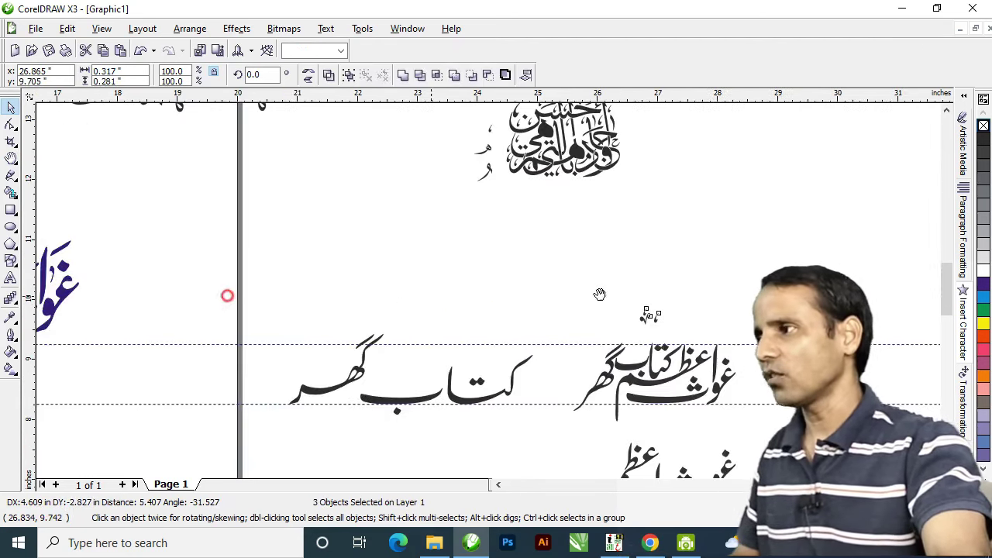
Step: Check the diacritics on the blue sample title and ungroup it into separate objects
{"action": "key", "text": "h"}
{"action": "scroll", "coordinate": [464, 225], "scroll_direction": "up", "scroll_amount": 4}
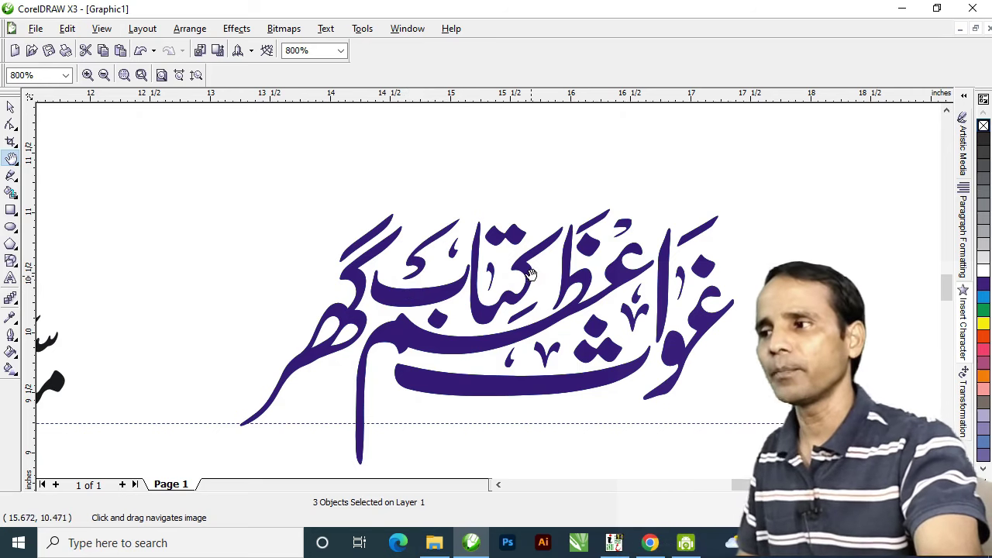
{"action": "left_click_drag", "start_coordinate": [567, 284], "coordinate": [463, 285]}
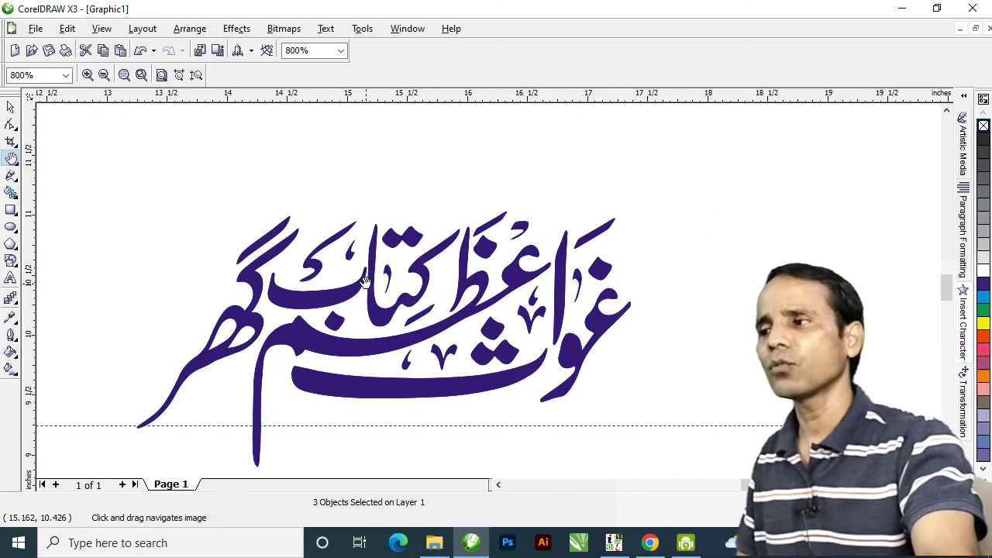
{"action": "key", "text": "F3"}
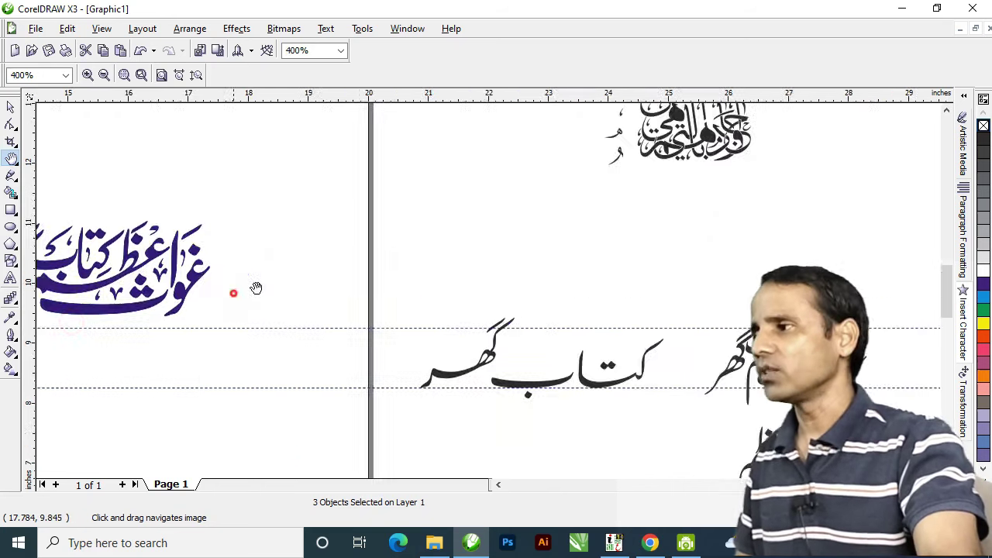
{"action": "left_click_drag", "start_coordinate": [236, 292], "coordinate": [397, 261]}
{"action": "key", "text": "space"}
{"action": "left_click", "coordinate": [358, 217]}
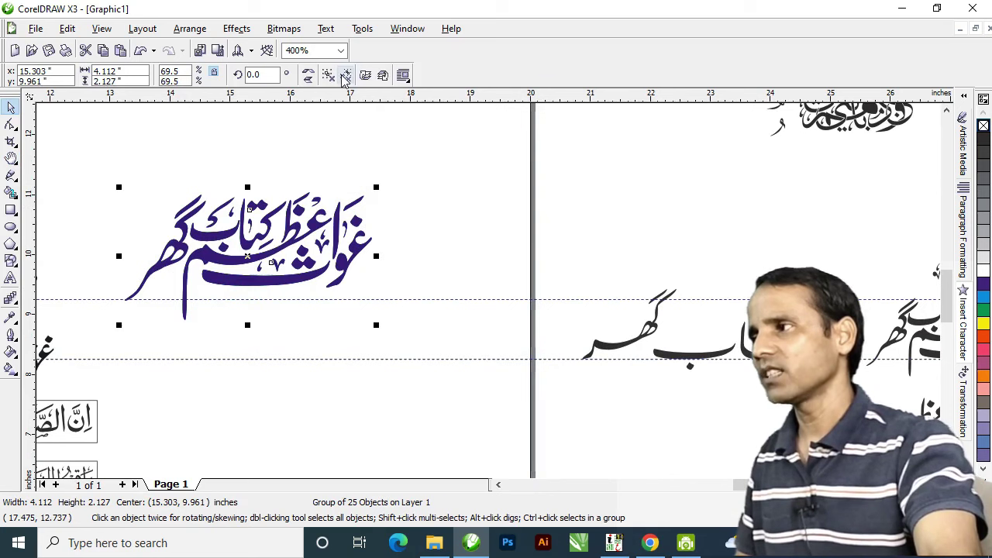
{"action": "left_click", "coordinate": [333, 76]}
{"action": "left_click", "coordinate": [437, 165]}
Step: Copy the slanted zabar stroke above غوث in the blue sample to just above the alif of the black stacked title
{"action": "left_click", "coordinate": [353, 208]}
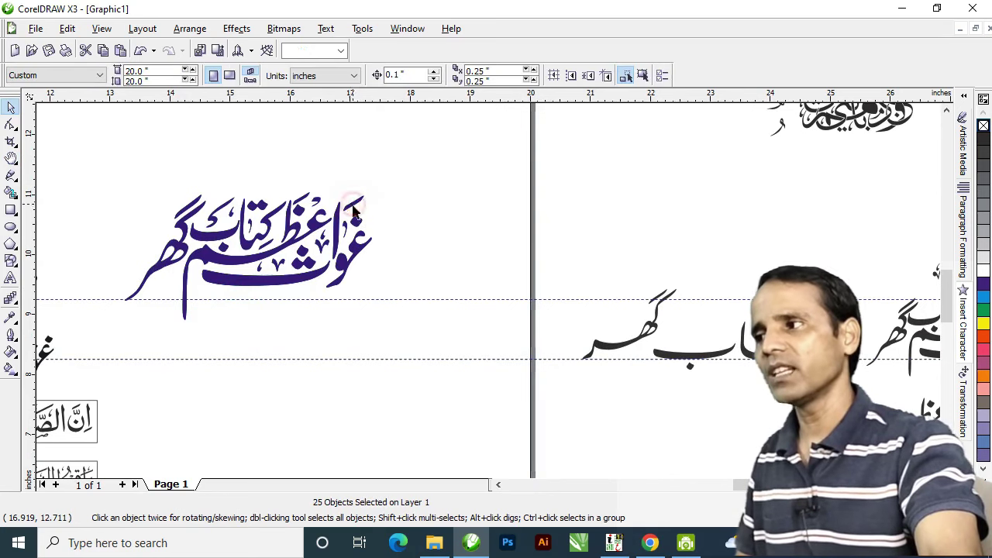
{"action": "left_click_drag", "start_coordinate": [354, 203], "coordinate": [813, 250]}
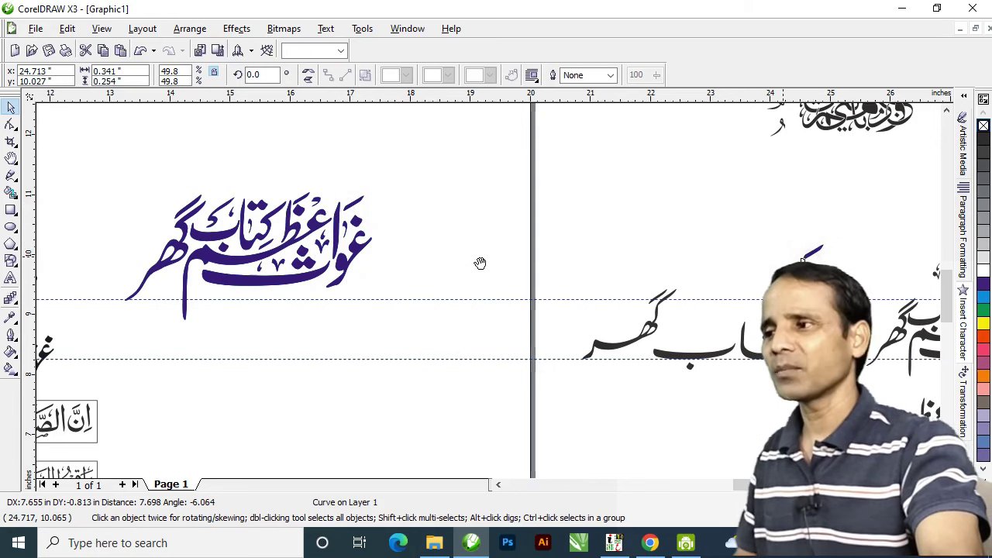
{"action": "left_click_drag", "start_coordinate": [918, 261], "coordinate": [481, 264]}
{"action": "left_click_drag", "start_coordinate": [468, 301], "coordinate": [455, 224]}
{"action": "key", "text": "space"}
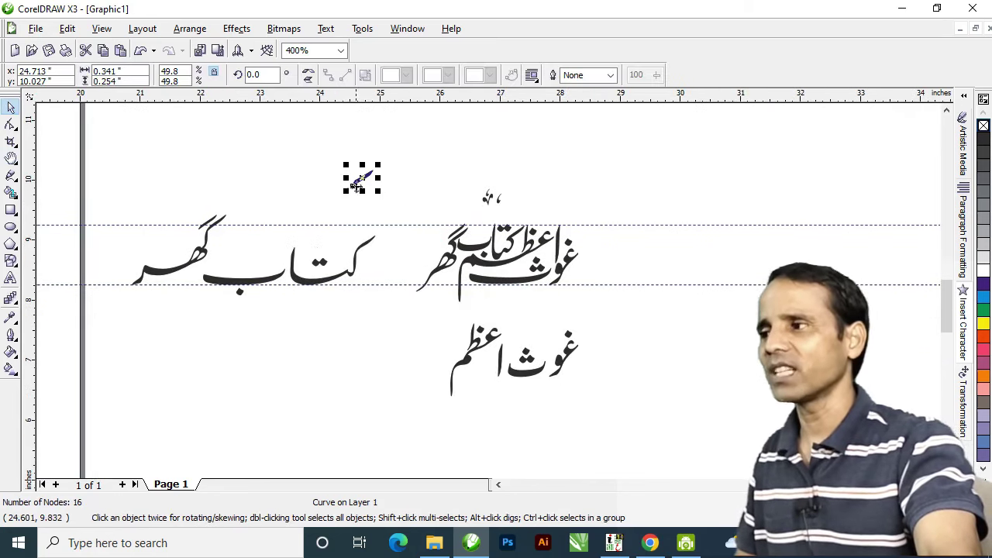
{"action": "left_click_drag", "start_coordinate": [363, 179], "coordinate": [550, 208]}
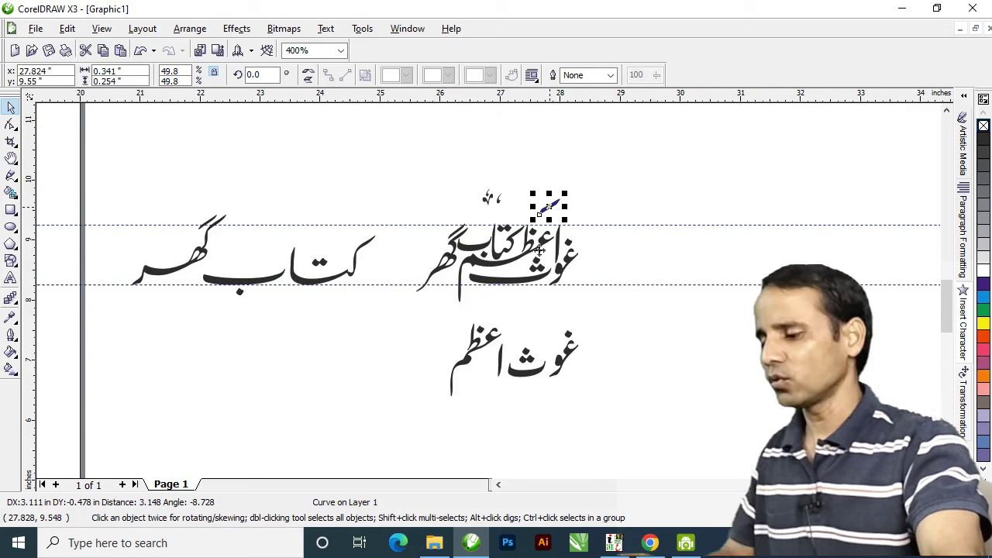
{"action": "key", "text": "h"}
{"action": "scroll", "coordinate": [535, 252], "scroll_direction": "up", "scroll_amount": 1}
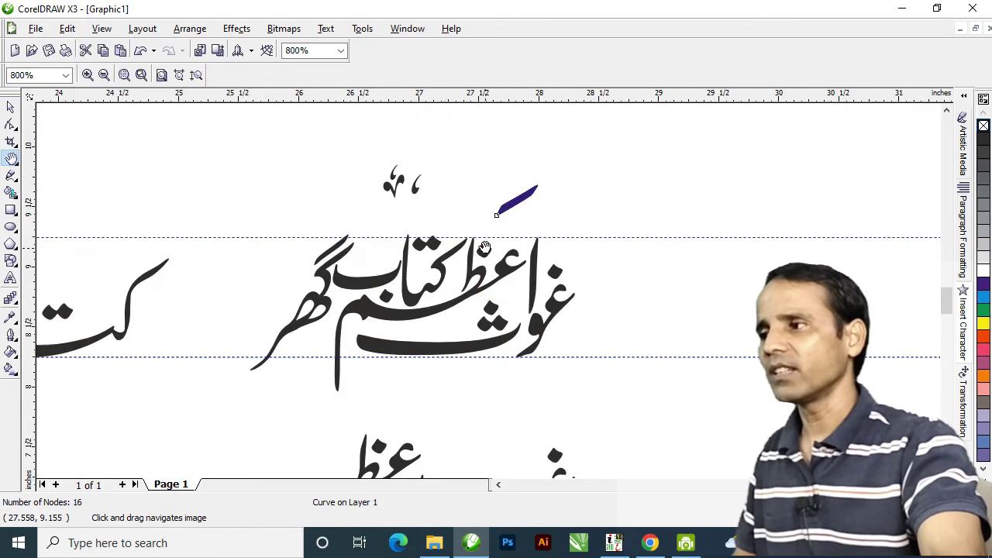
Step: Shrink the blue zabar stroke and move it above غوث, just beside the top of the alif in the stacked title
{"action": "scroll", "coordinate": [485, 248], "scroll_direction": "up", "scroll_amount": 1}
{"action": "left_click_drag", "start_coordinate": [485, 319], "coordinate": [526, 314]}
{"action": "key", "text": "space"}
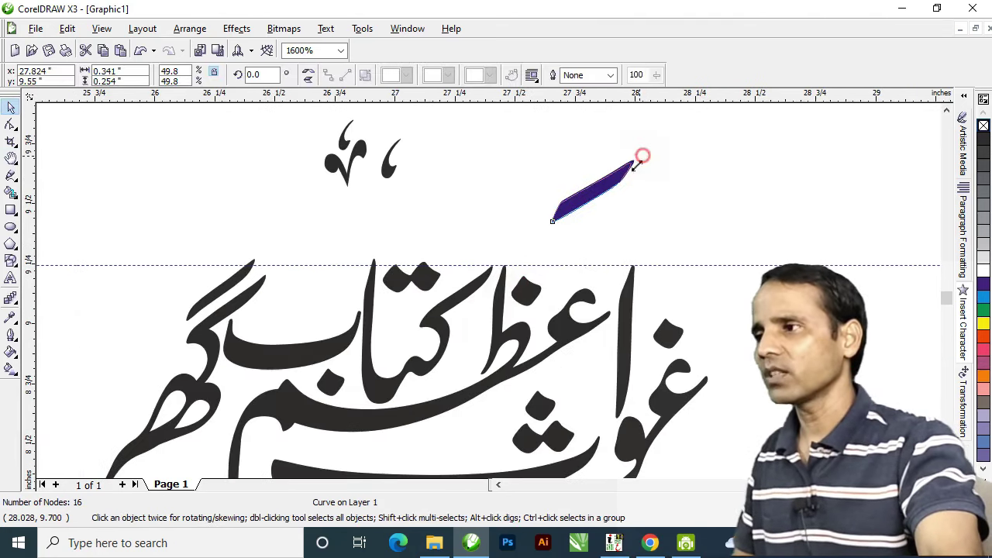
{"action": "left_click_drag", "start_coordinate": [630, 183], "coordinate": [629, 184]}
{"action": "mouse_move", "coordinate": [573, 215]}
{"action": "left_mouse_down"}
{"action": "mouse_move", "coordinate": [675, 283]}
{"action": "mouse_move", "coordinate": [642, 309]}
{"action": "left_mouse_up"}
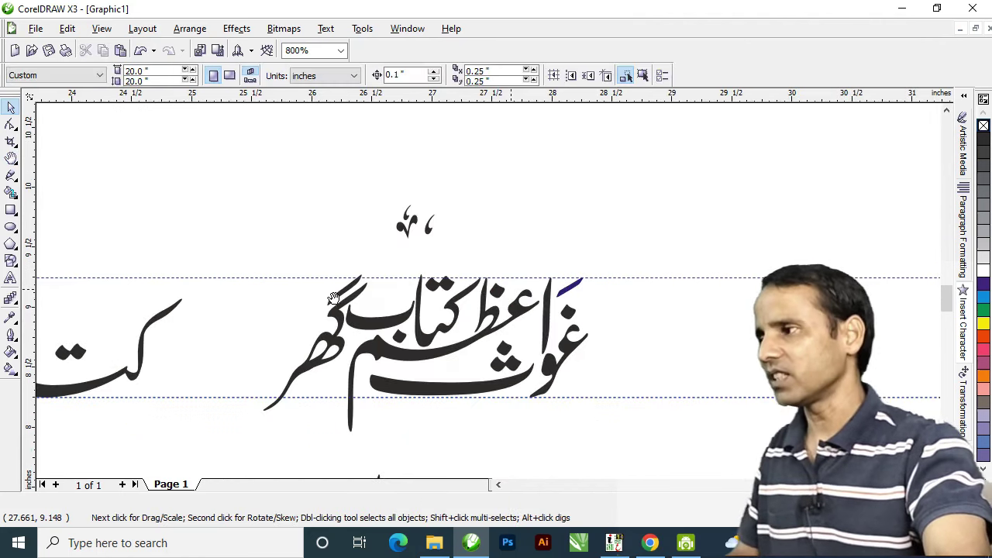
Step: Place the small hooked jazm mark from the Islamic phrase above the ع of اعظم in the stacked title
{"action": "left_click_drag", "start_coordinate": [333, 298], "coordinate": [458, 301]}
{"action": "left_click_drag", "start_coordinate": [615, 365], "coordinate": [614, 365]}
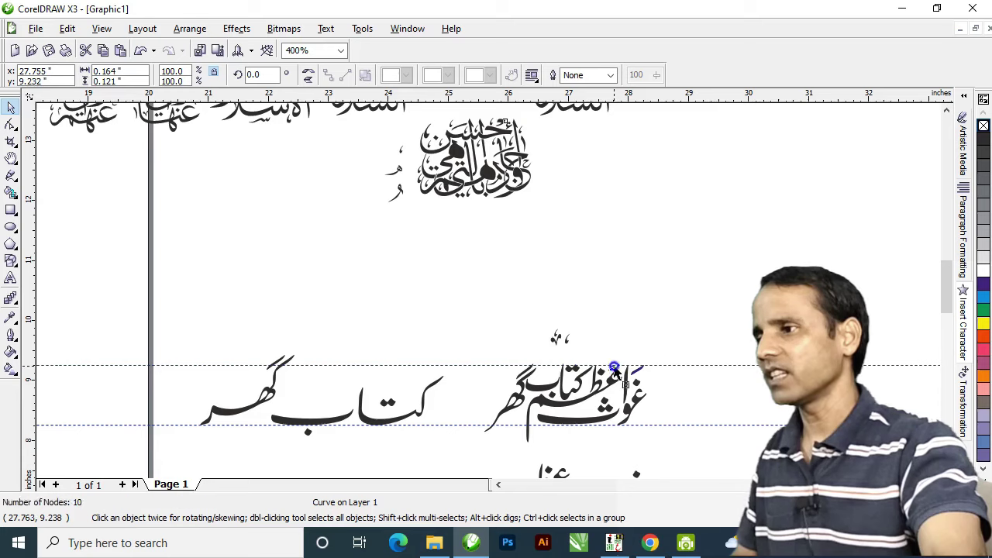
{"action": "scroll", "coordinate": [614, 365], "scroll_direction": "up", "scroll_amount": 1}
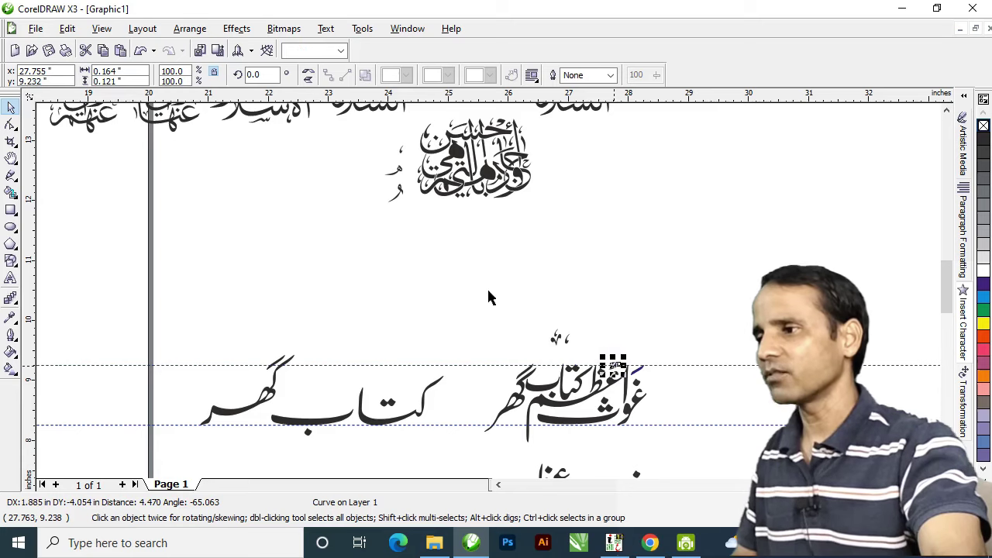
{"action": "scroll", "coordinate": [489, 291], "scroll_direction": "up", "scroll_amount": 1}
{"action": "left_click", "coordinate": [405, 346]}
{"action": "left_click", "coordinate": [635, 288]}
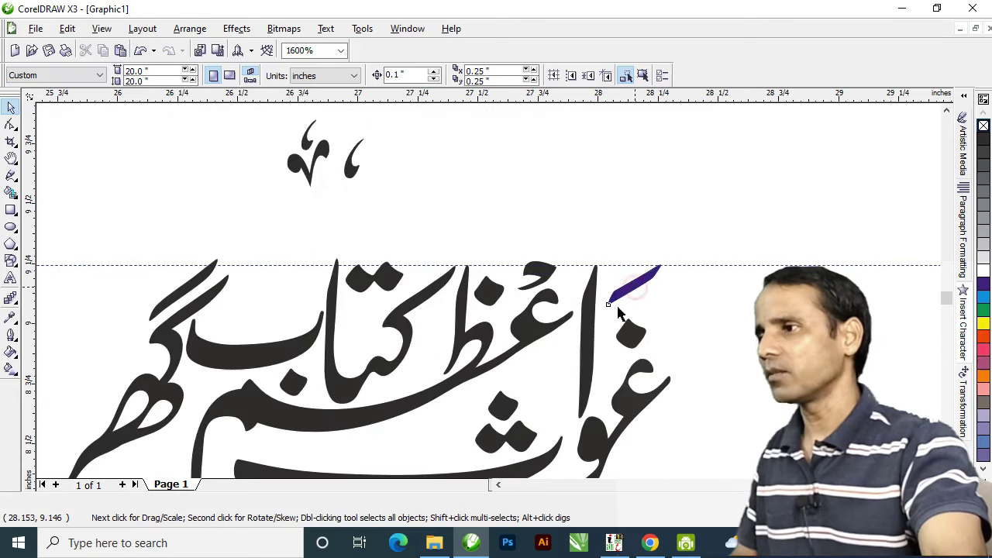
Step: Copy the blue zabar stroke to beneath the ک of کتاب and scale the copy to about 0.181 by 0.135 inches
{"action": "left_click_drag", "start_coordinate": [632, 293], "coordinate": [411, 379]}
{"action": "right_click", "coordinate": [411, 379]}
{"action": "left_click_drag", "start_coordinate": [446, 349], "coordinate": [440, 355]}
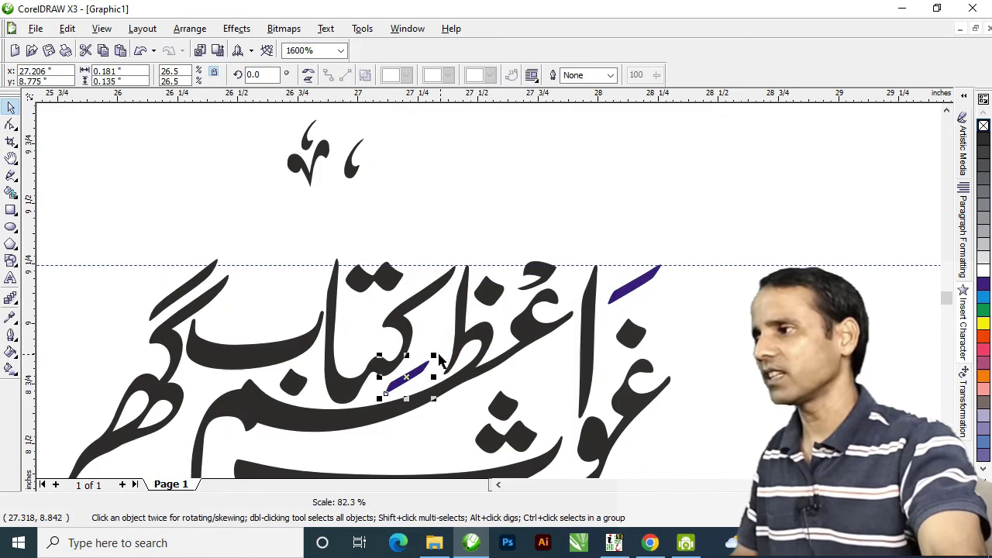
{"action": "left_click", "coordinate": [446, 198]}
{"action": "scroll", "coordinate": [378, 292], "scroll_direction": "down", "scroll_amount": 2}
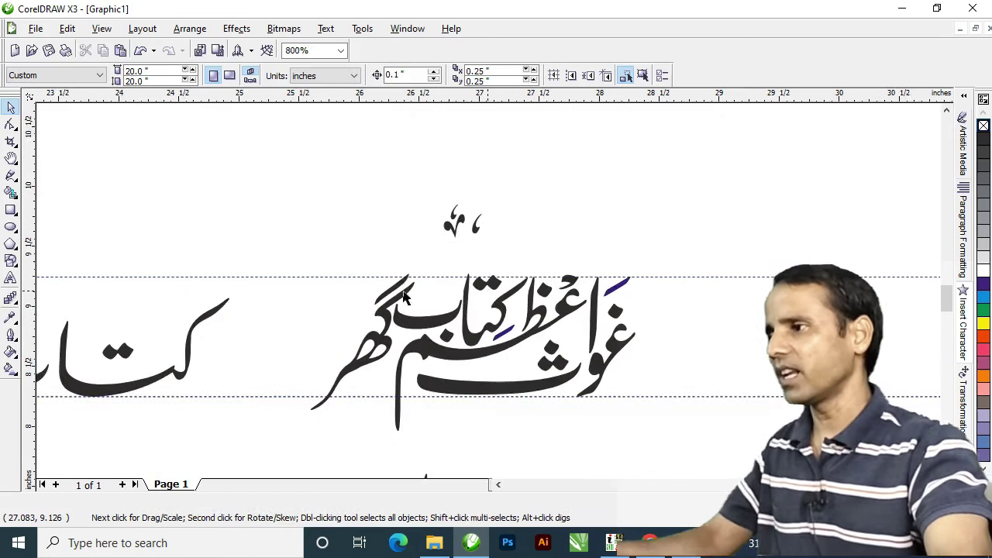
Step: Copy the small ک-shaped mark from the blue sample into the bowl of ب in کتاب, sized about 0.294 by 0.31 inches
{"action": "key", "text": "h"}
{"action": "left_click_drag", "start_coordinate": [341, 279], "coordinate": [634, 330]}
{"action": "left_click_drag", "start_coordinate": [210, 269], "coordinate": [302, 270]}
{"action": "key", "text": "space"}
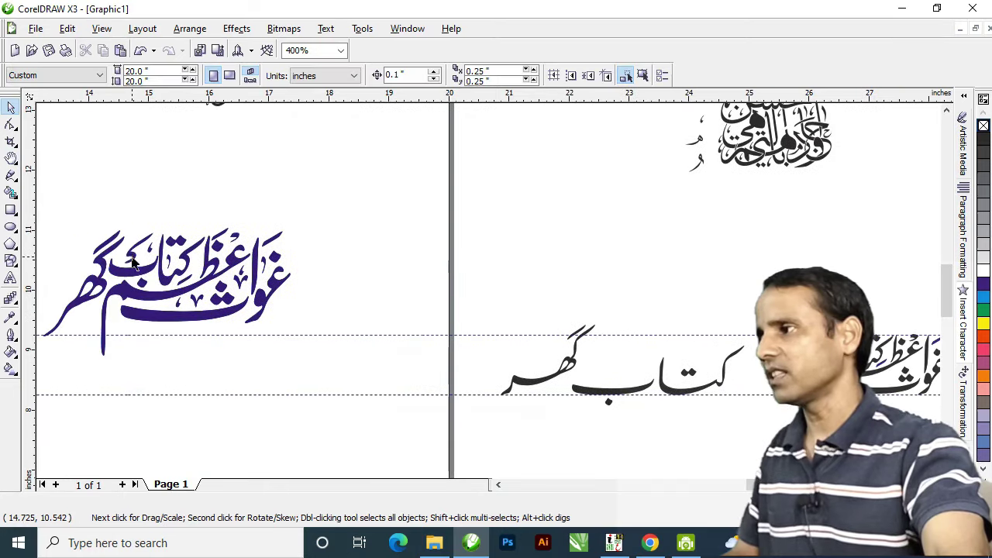
{"action": "left_click_drag", "start_coordinate": [131, 252], "coordinate": [748, 356]}
{"action": "left_click_drag", "start_coordinate": [535, 192], "coordinate": [532, 195]}
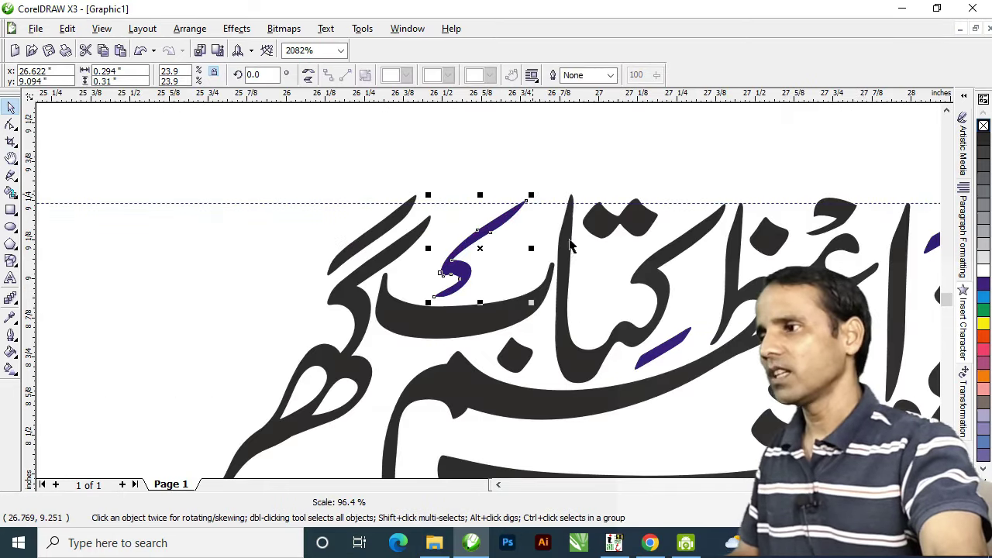
{"action": "scroll", "coordinate": [567, 274], "scroll_direction": "down", "scroll_amount": 1}
{"action": "left_click", "coordinate": [563, 202]}
Step: Move the v-shaped mark with its small teardrop between the alif and ث, scaled to 87.6%
{"action": "left_click_drag", "start_coordinate": [492, 161], "coordinate": [455, 223]}
{"action": "left_click_drag", "start_coordinate": [476, 190], "coordinate": [606, 353]}
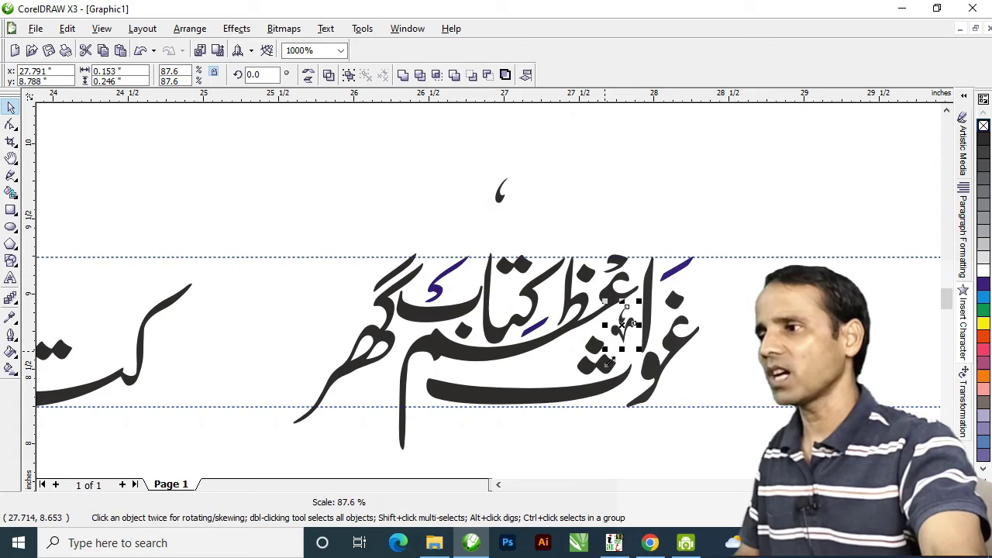
{"action": "left_click", "coordinate": [660, 178]}
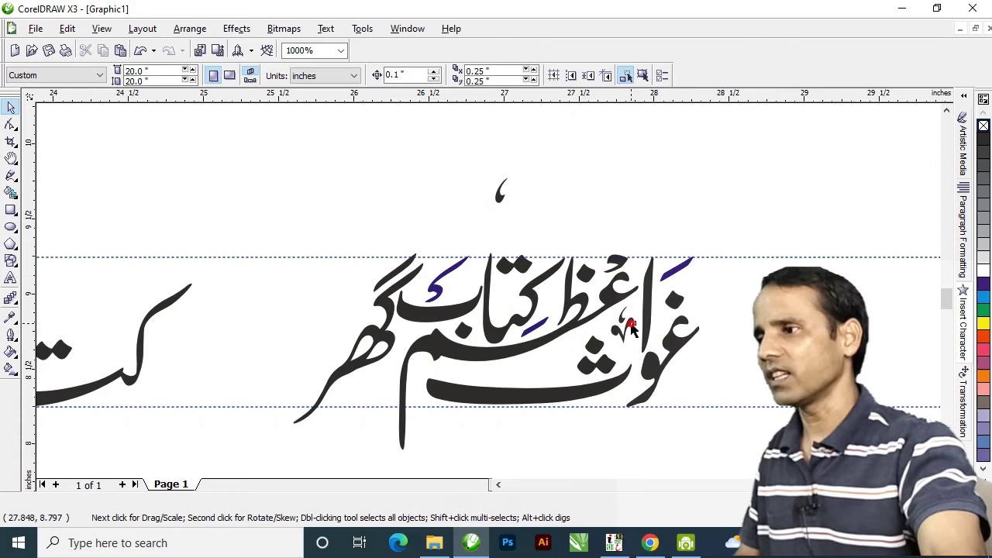
Step: Duplicate the v-shaped mark beside the dots of ث, and place teardrop copies above its long tail, inside کتاب and beside ظ
{"action": "left_click_drag", "start_coordinate": [550, 367], "coordinate": [563, 357]}
{"action": "right_click", "coordinate": [563, 358]}
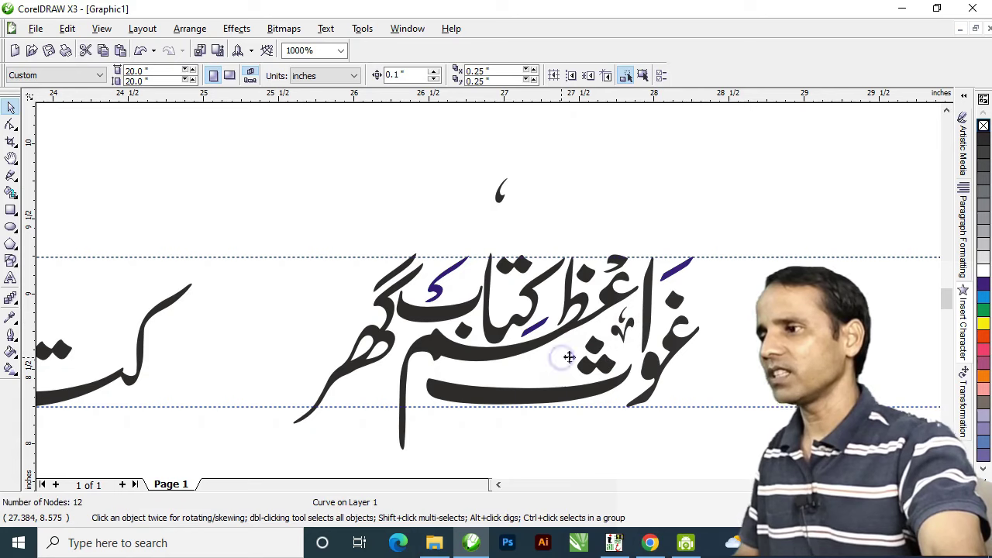
{"action": "left_click", "coordinate": [594, 164]}
{"action": "left_click", "coordinate": [498, 195]}
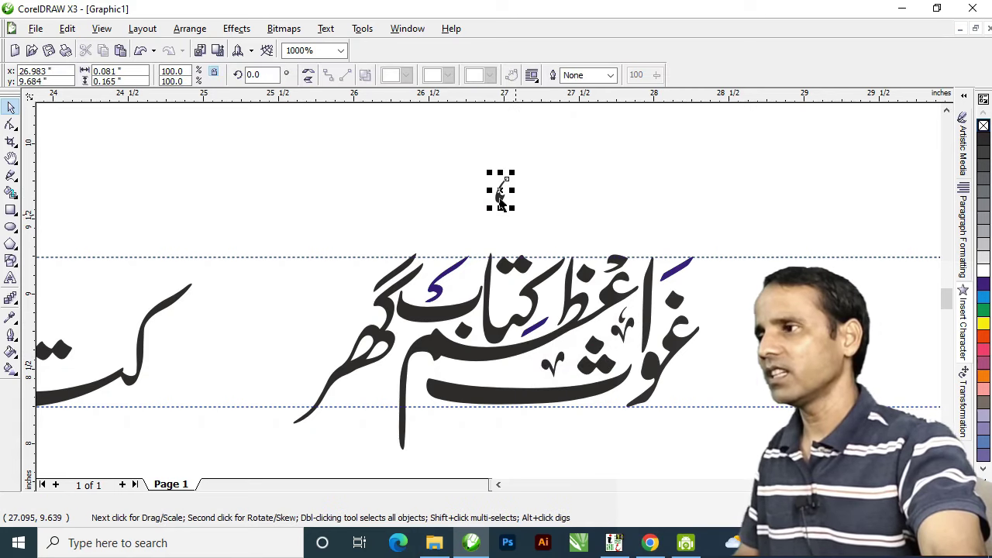
{"action": "left_click_drag", "start_coordinate": [500, 194], "coordinate": [519, 373]}
{"action": "right_click", "coordinate": [550, 297]}
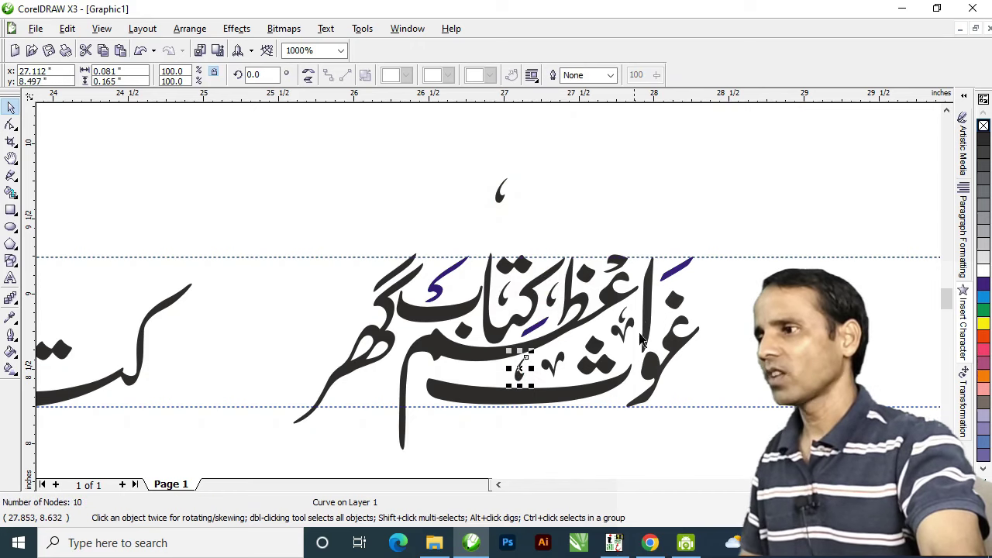
Step: Copy the v-shaped mark with its small teardrop to the gap below گھر, beside the descender of م
{"action": "left_click_drag", "start_coordinate": [639, 298], "coordinate": [599, 358]}
{"action": "left_click_drag", "start_coordinate": [626, 323], "coordinate": [384, 384]}
{"action": "right_click", "coordinate": [384, 384]}
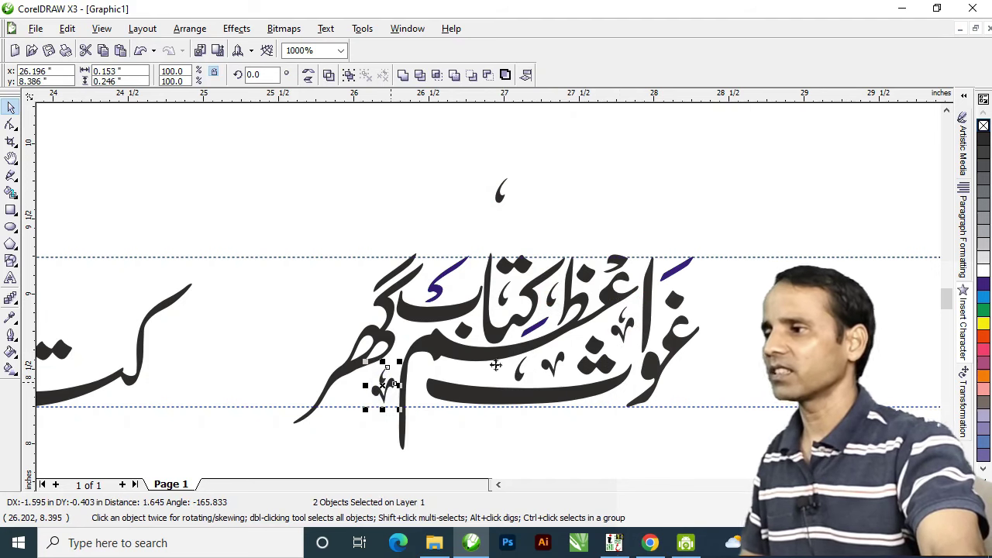
Step: Recolour the blue marks to match the dark letters and group the whole stacked title with its diacritics
{"action": "left_click", "coordinate": [444, 189]}
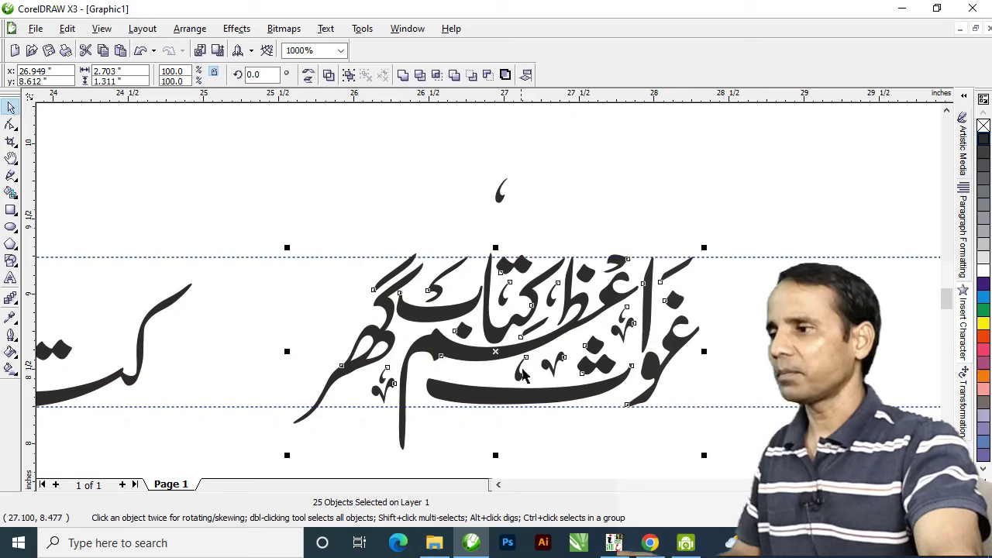
{"action": "scroll", "coordinate": [523, 368], "scroll_direction": "down", "scroll_amount": 1}
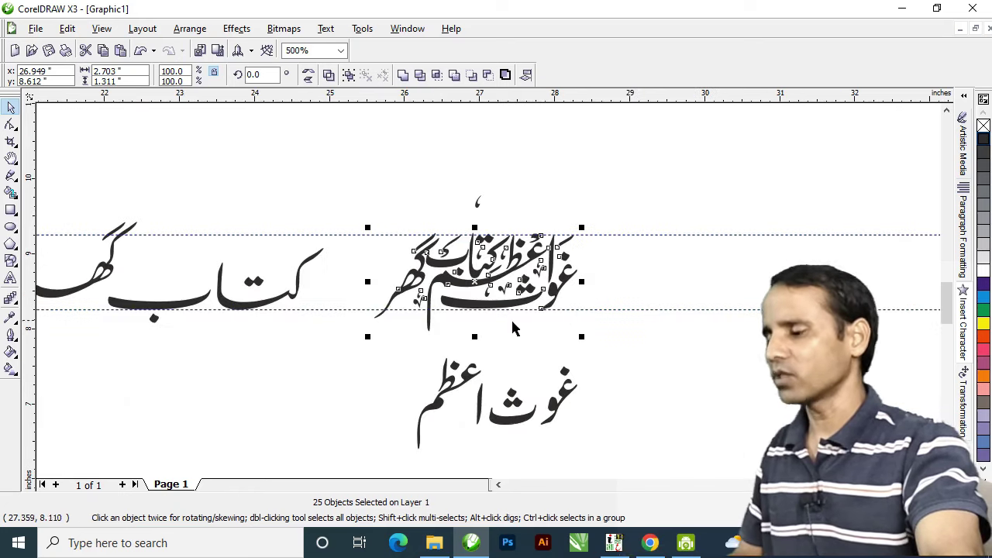
{"action": "key", "text": "ctrl+g"}
{"action": "key", "text": "Escape"}
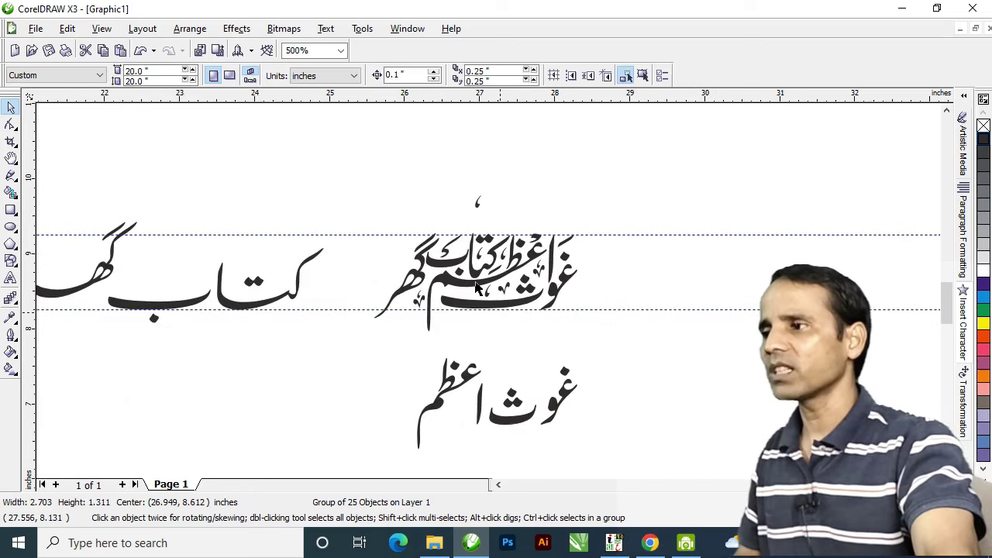
{"action": "scroll", "coordinate": [475, 281], "scroll_direction": "up", "scroll_amount": 1}
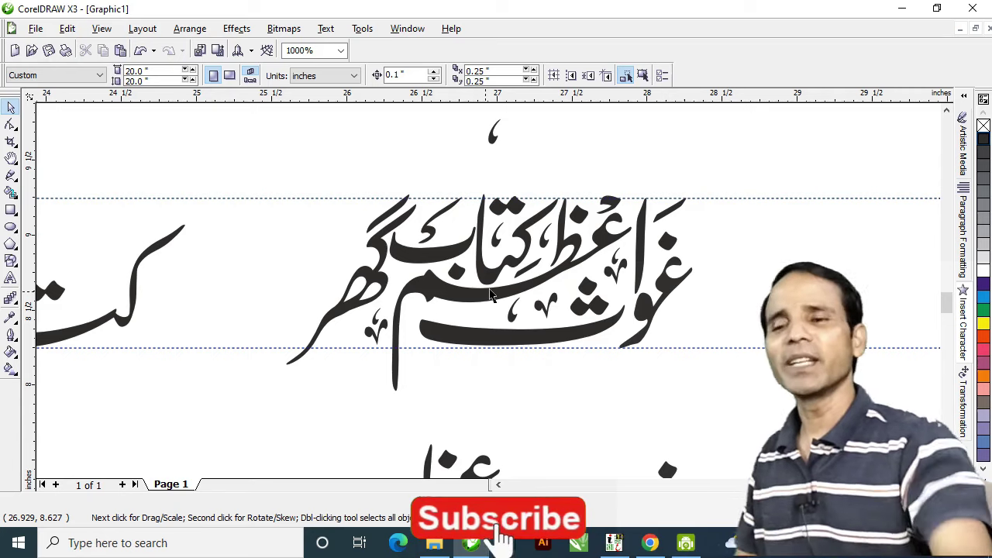
Step: Add horizontal guidelines at 14.337 and 13.583 inches along the upper and lower edges of the مدرسہ اسلامیہ فیضان خدیجۃ الکبریٰ للبنات sample line
{"action": "scroll", "coordinate": [490, 295], "scroll_direction": "down", "scroll_amount": 4}
{"action": "key", "text": "h"}
{"action": "left_click_drag", "start_coordinate": [193, 245], "coordinate": [593, 305]}
{"action": "left_click_drag", "start_coordinate": [296, 231], "coordinate": [451, 266]}
{"action": "scroll", "coordinate": [436, 209], "scroll_direction": "up", "scroll_amount": 1}
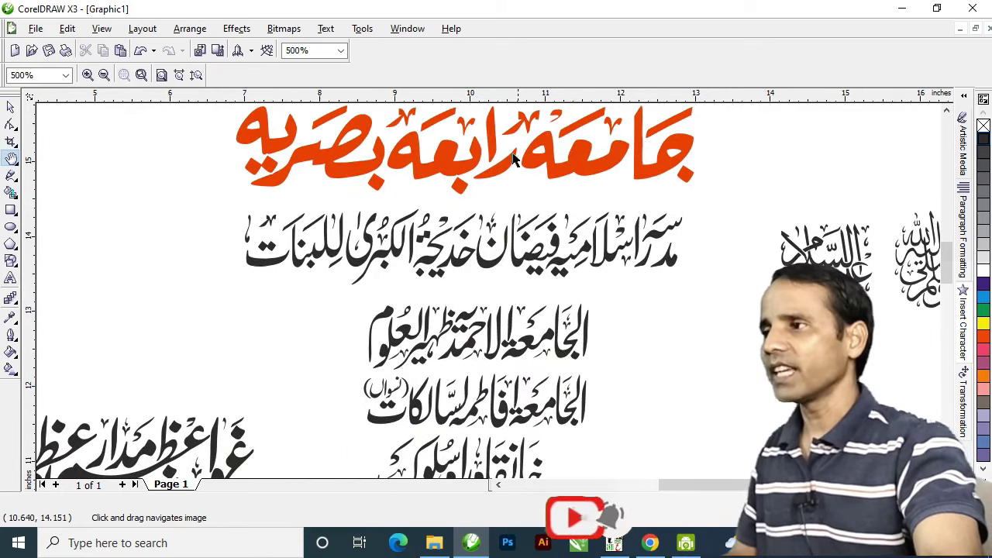
{"action": "key", "text": "space"}
{"action": "left_click_drag", "start_coordinate": [662, 95], "coordinate": [665, 211]}
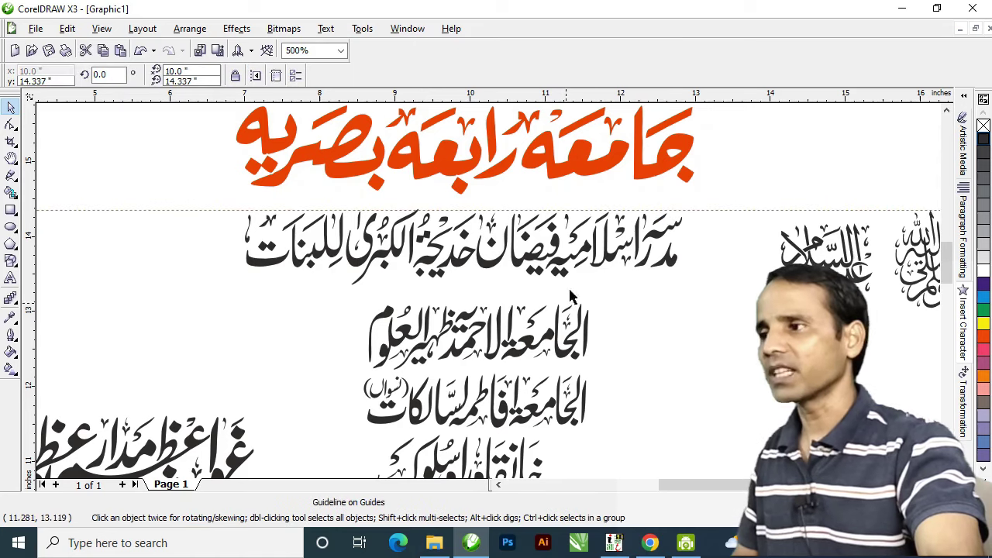
{"action": "left_click_drag", "start_coordinate": [632, 100], "coordinate": [628, 267]}
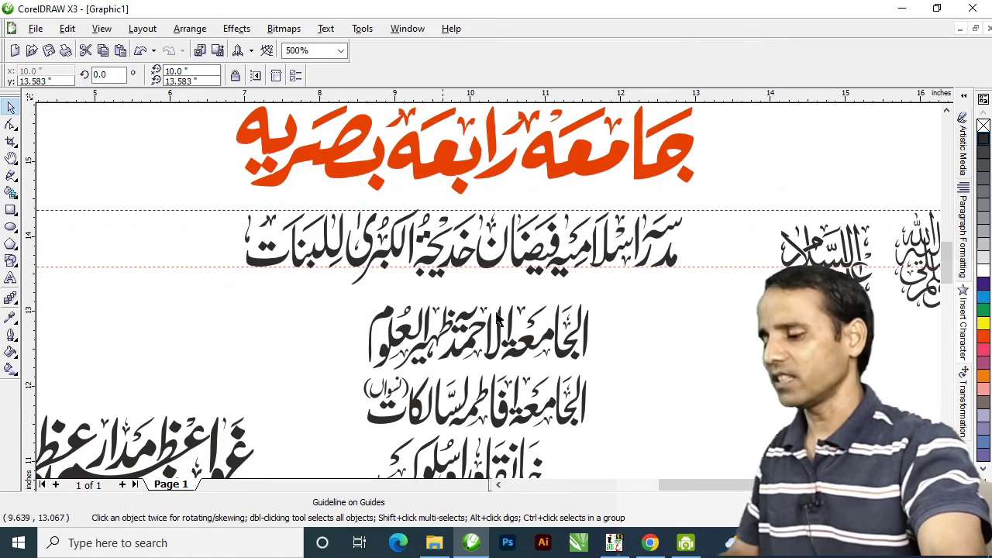
Step: Examine the letter alignment and diacritic placement in the black single-line sample titles and the orange titles above them
{"action": "key", "text": "h"}
{"action": "left_click_drag", "start_coordinate": [463, 346], "coordinate": [469, 251]}
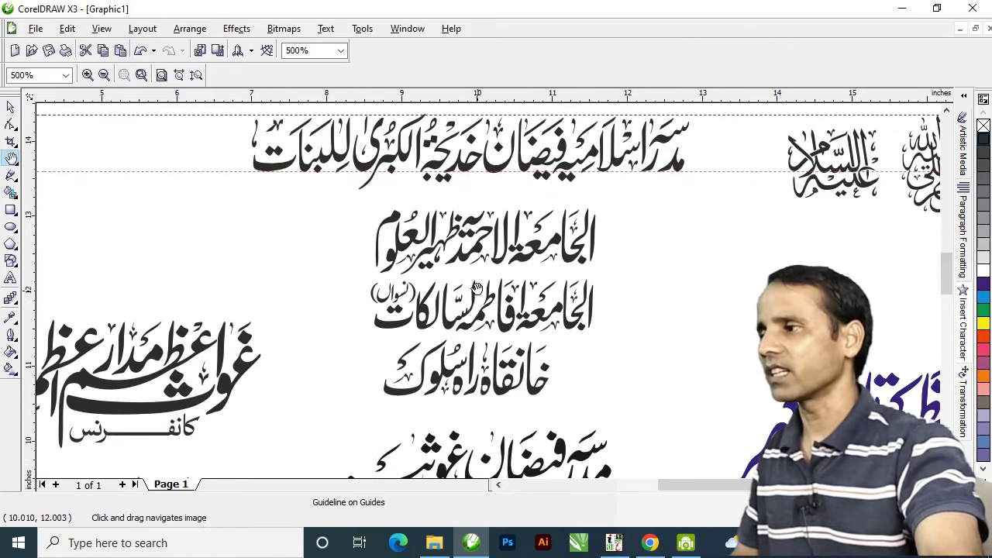
{"action": "left_click_drag", "start_coordinate": [551, 335], "coordinate": [428, 262]}
{"action": "scroll", "coordinate": [444, 330], "scroll_direction": "down", "scroll_amount": 1}
{"action": "left_click_drag", "start_coordinate": [382, 330], "coordinate": [516, 251]}
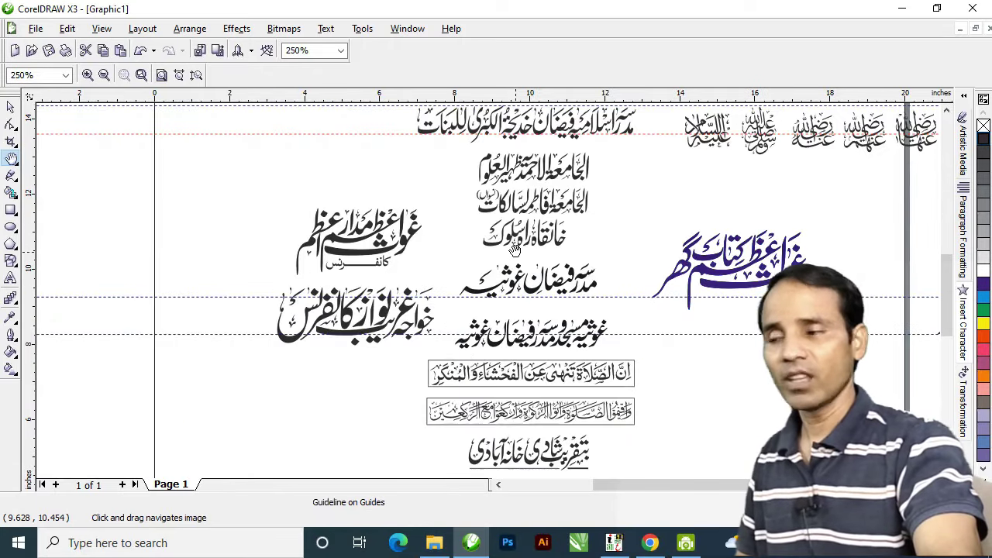
{"action": "left_click_drag", "start_coordinate": [602, 166], "coordinate": [469, 305]}
{"action": "scroll", "coordinate": [386, 190], "scroll_direction": "up", "scroll_amount": 3}
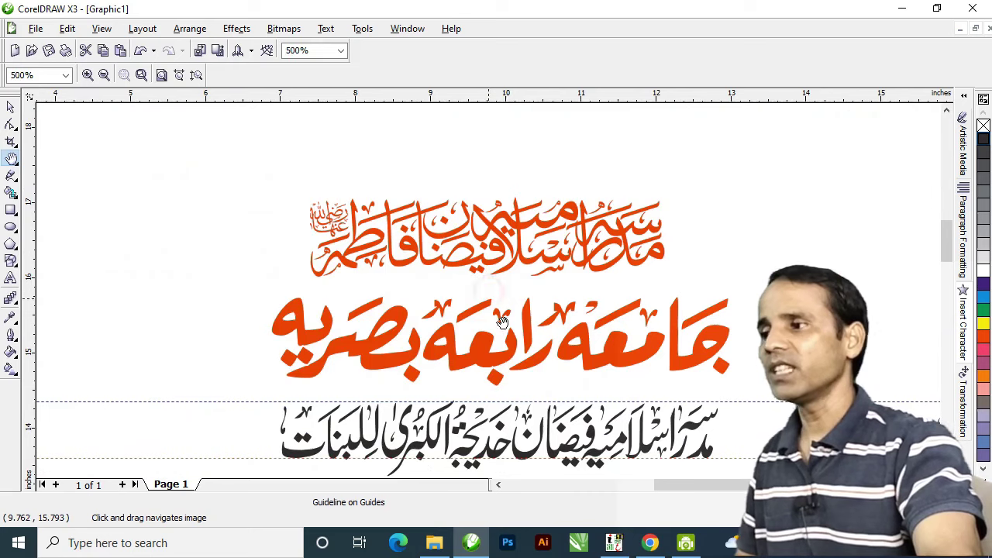
{"action": "left_click_drag", "start_coordinate": [530, 377], "coordinate": [528, 327]}
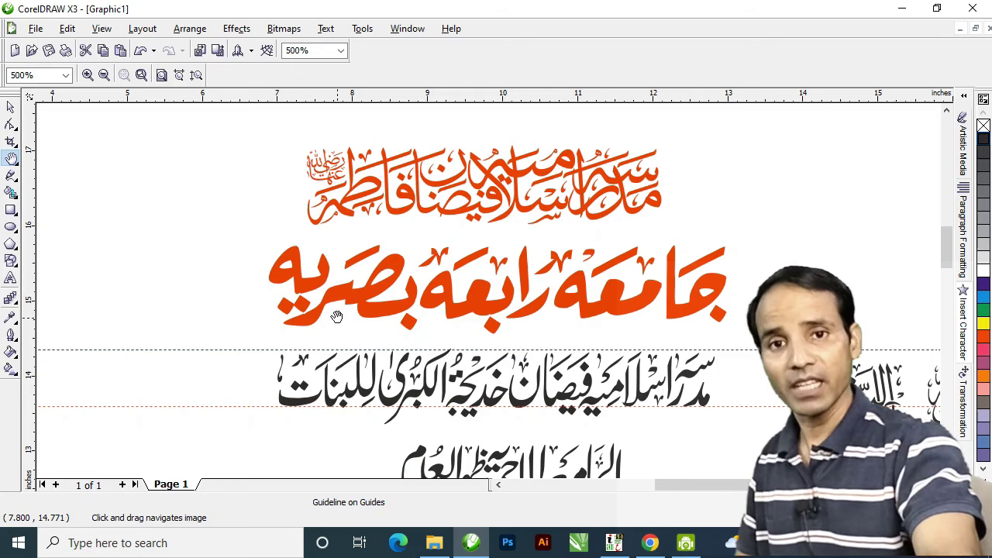
{"action": "left_click_drag", "start_coordinate": [454, 267], "coordinate": [440, 317]}
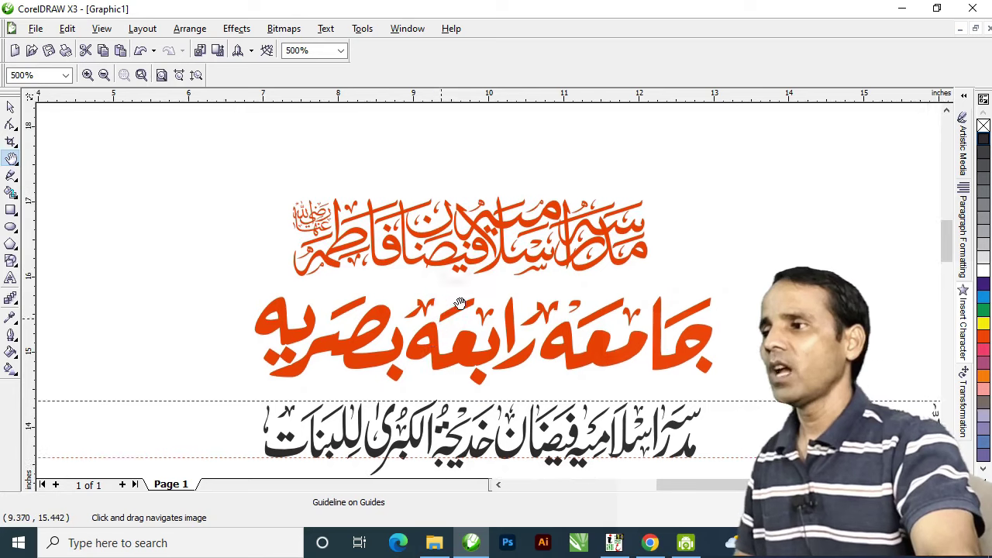
{"action": "scroll", "coordinate": [488, 257], "scroll_direction": "up", "scroll_amount": 1}
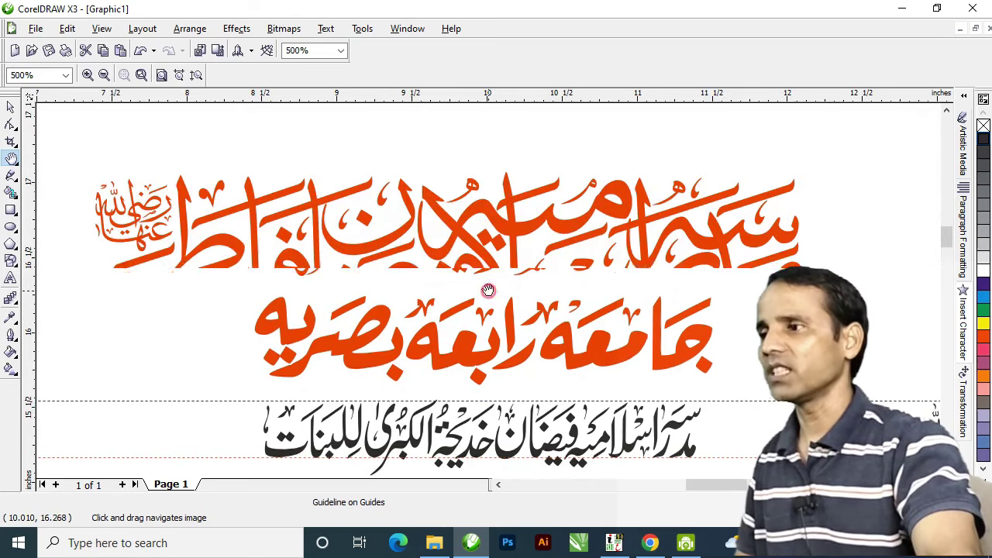
{"action": "left_click_drag", "start_coordinate": [568, 295], "coordinate": [571, 310]}
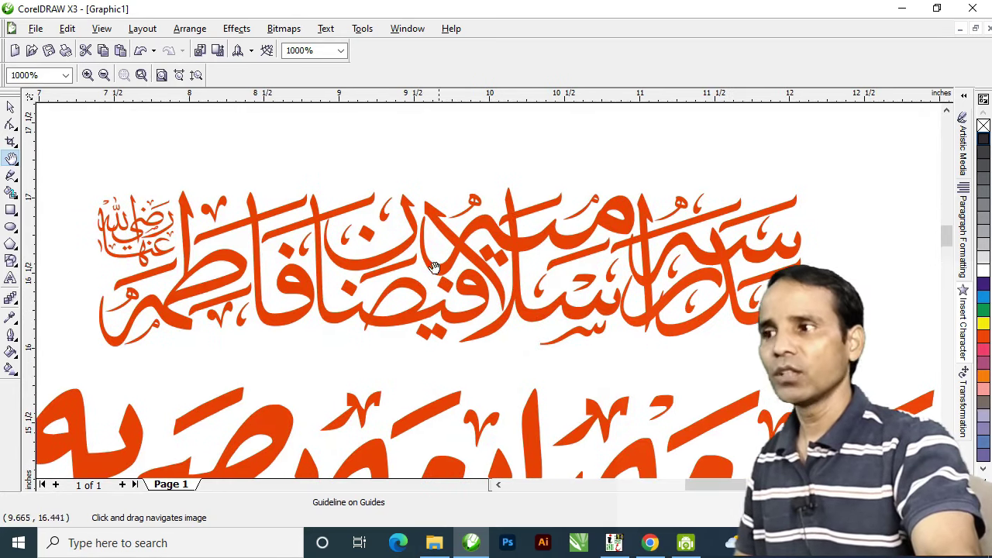
{"action": "left_click_drag", "start_coordinate": [520, 339], "coordinate": [526, 323]}
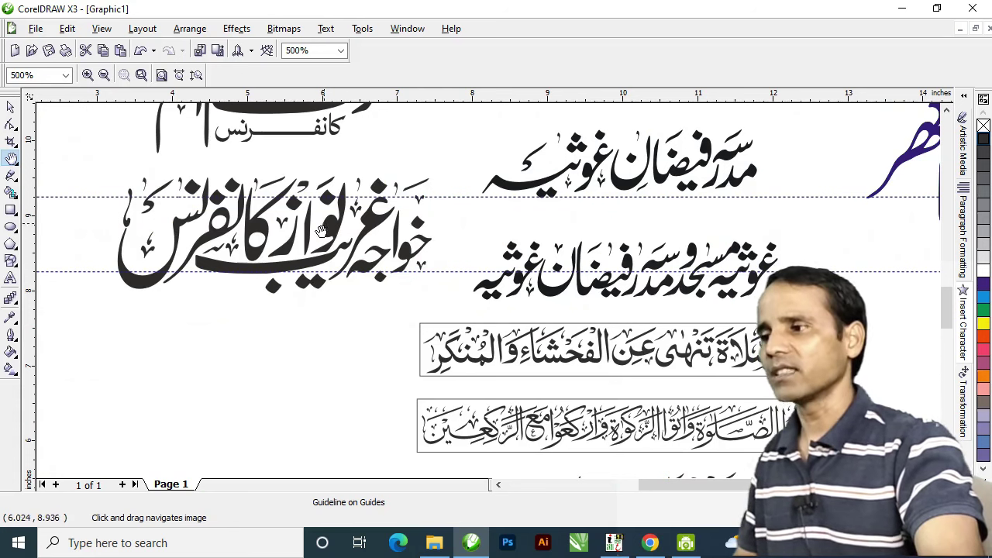
Step: Examine the diacritics filling the gaps in the خواجہ غریب نواز کانفرنس title and the two boxed Arabic verses
{"action": "left_click_drag", "start_coordinate": [336, 301], "coordinate": [325, 187]}
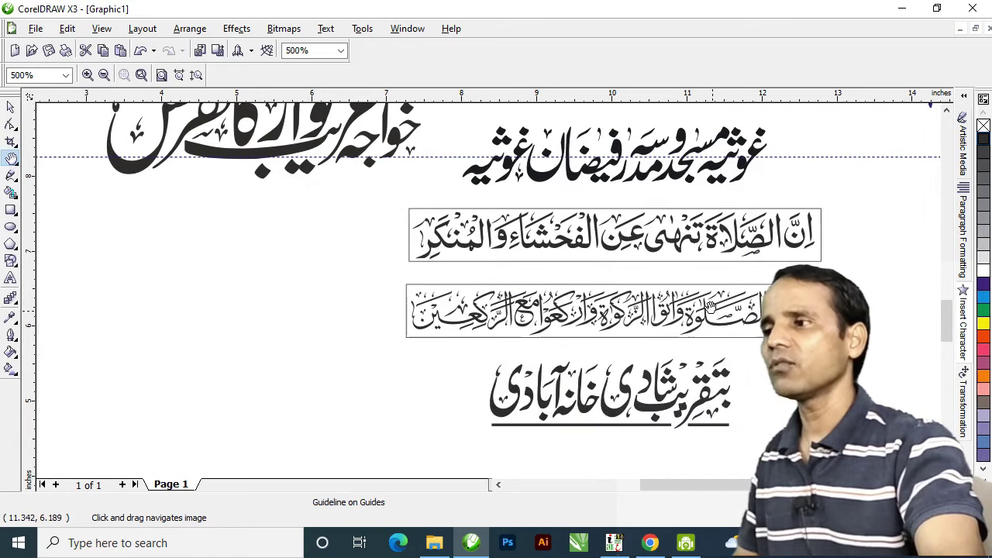
{"action": "scroll", "coordinate": [591, 243], "scroll_direction": "up", "scroll_amount": 1}
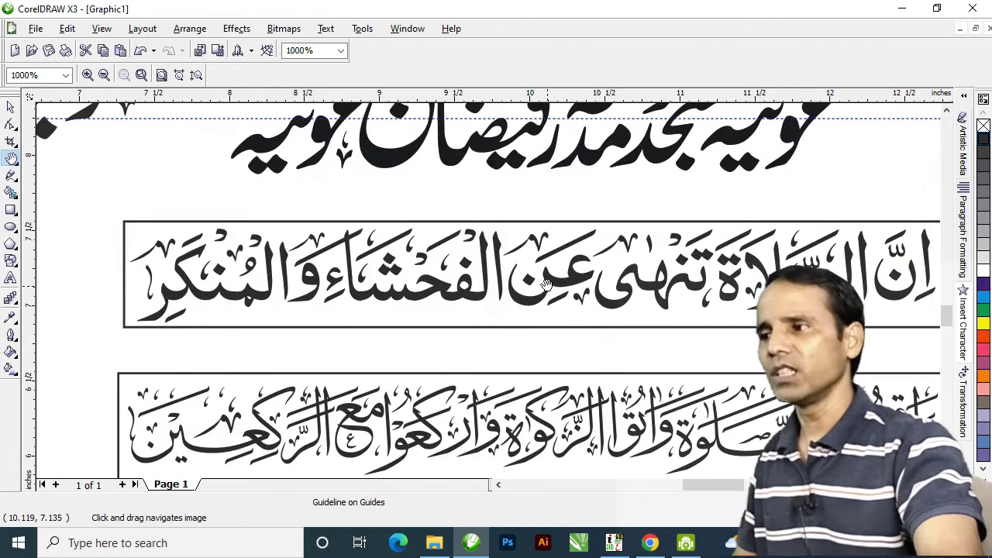
{"action": "left_click_drag", "start_coordinate": [546, 285], "coordinate": [476, 268]}
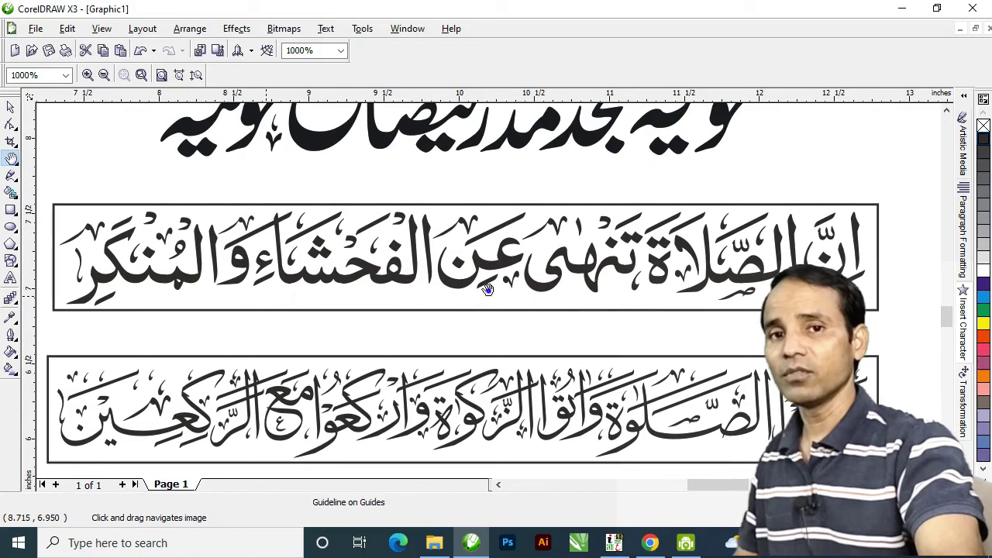
{"action": "scroll", "coordinate": [487, 289], "scroll_direction": "down", "scroll_amount": 2}
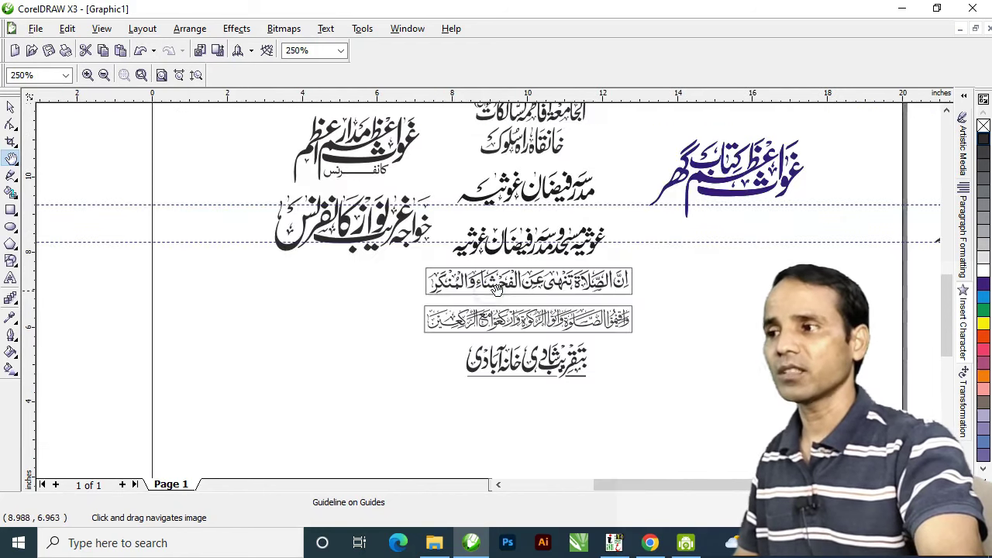
{"action": "left_click_drag", "start_coordinate": [582, 299], "coordinate": [509, 341]}
{"action": "key", "text": "space"}
{"action": "left_click", "coordinate": [526, 361]}
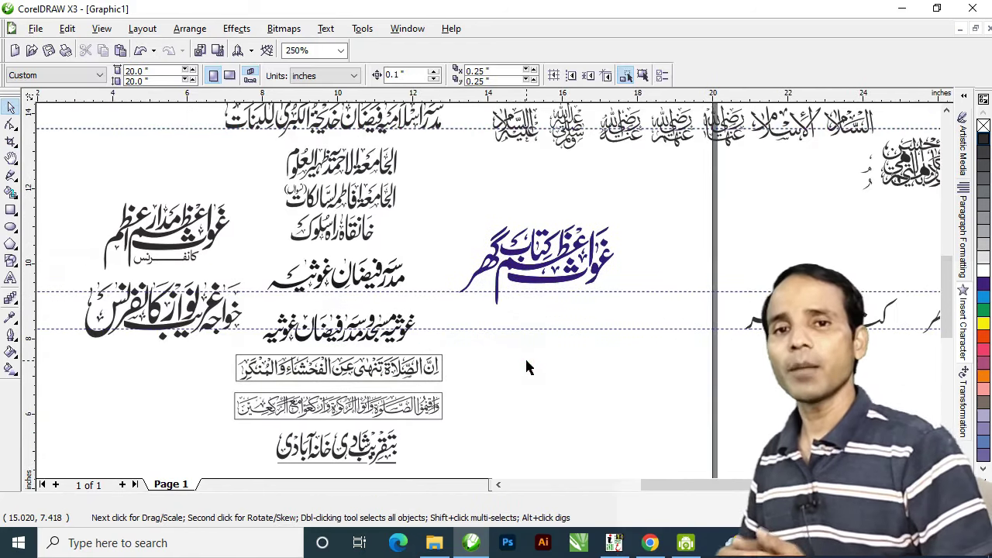